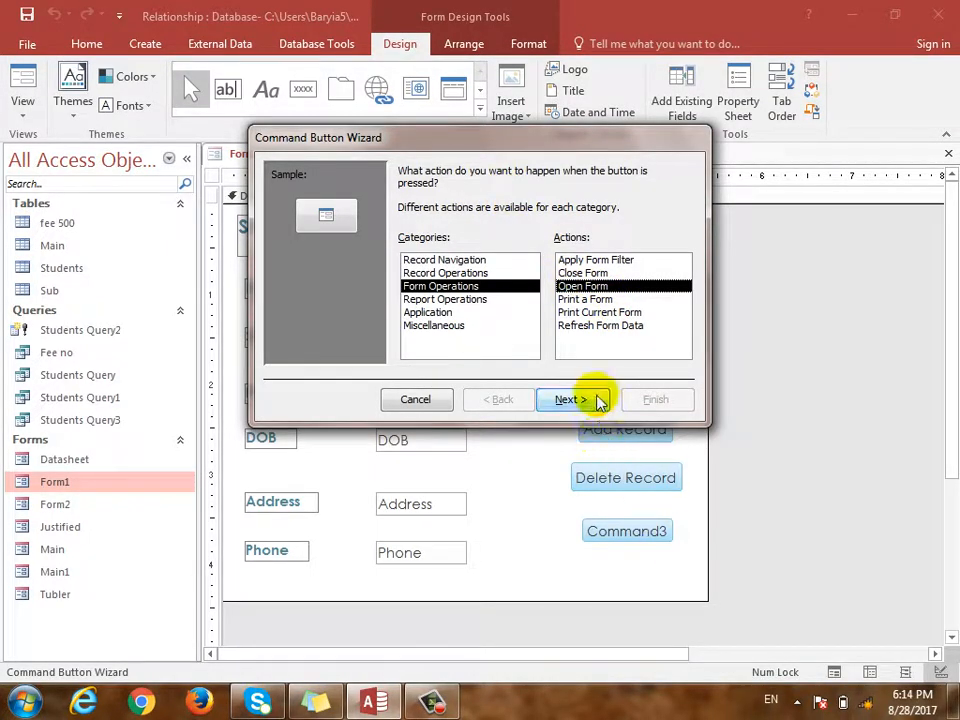
- Set the new command button to open the Justified form and show all the records
{"action": "left_click", "coordinate": [566, 403]}
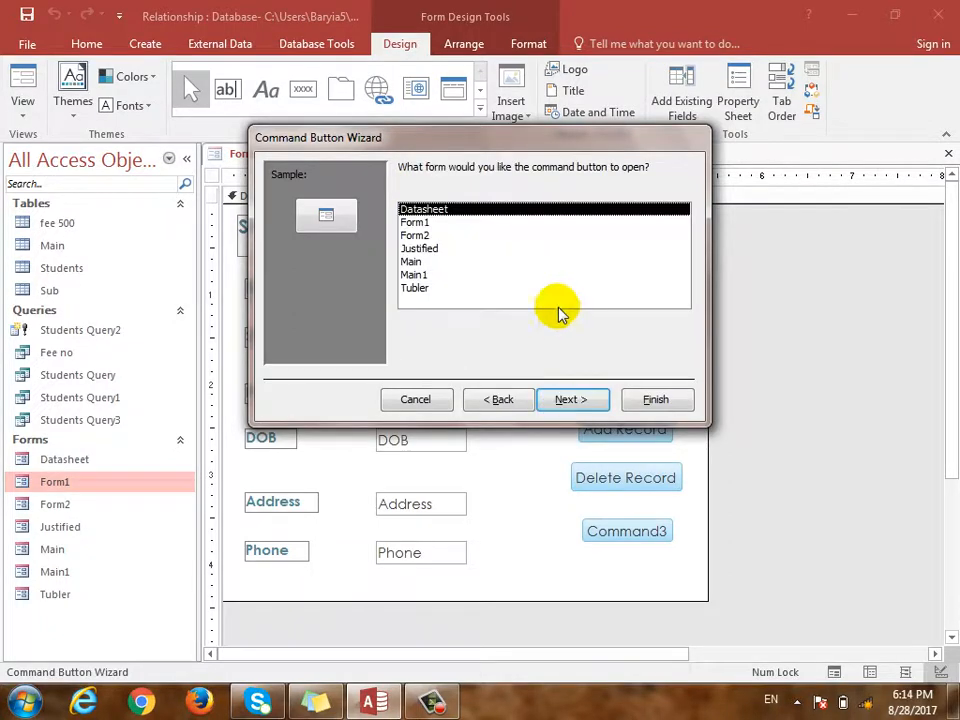
{"action": "left_click_drag", "start_coordinate": [507, 155], "coordinate": [489, 129]}
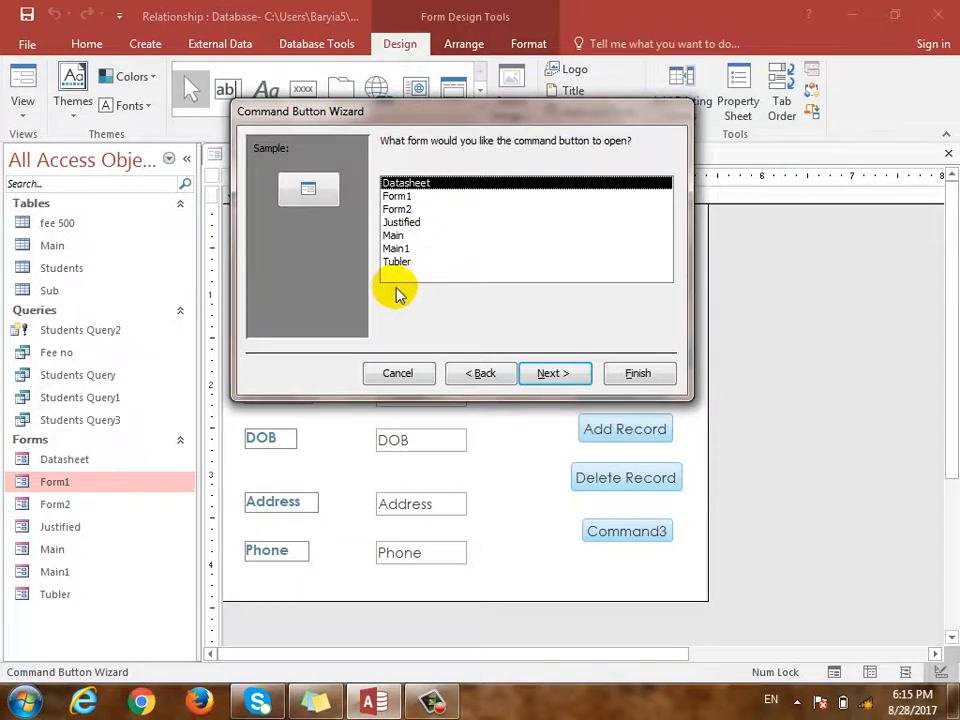
{"action": "left_click", "coordinate": [405, 222]}
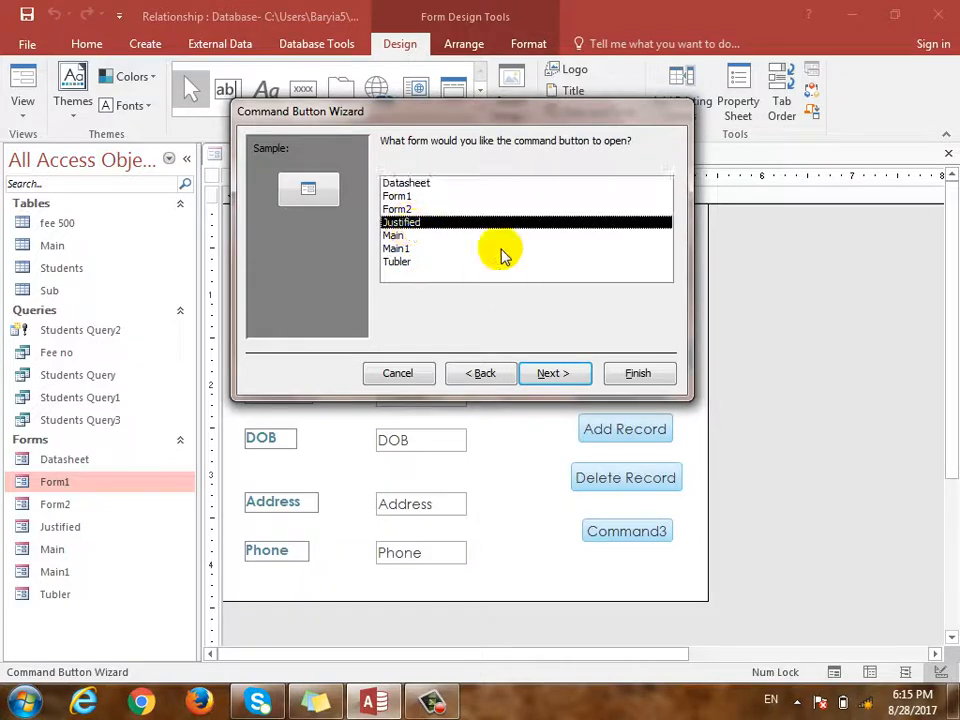
{"action": "left_click", "coordinate": [549, 372]}
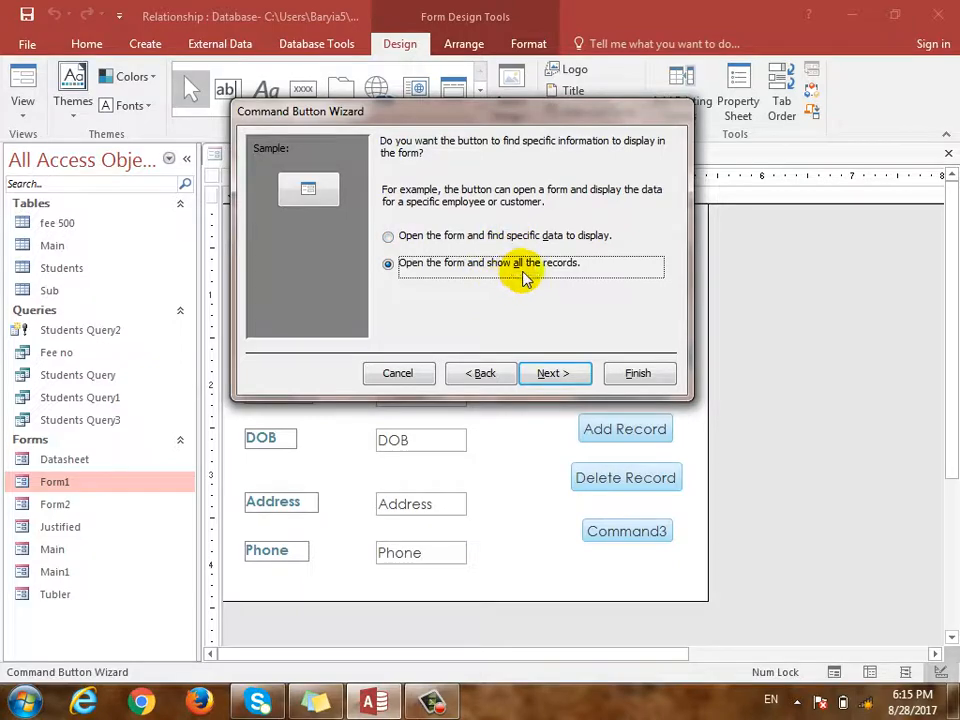
{"action": "left_click", "coordinate": [561, 377]}
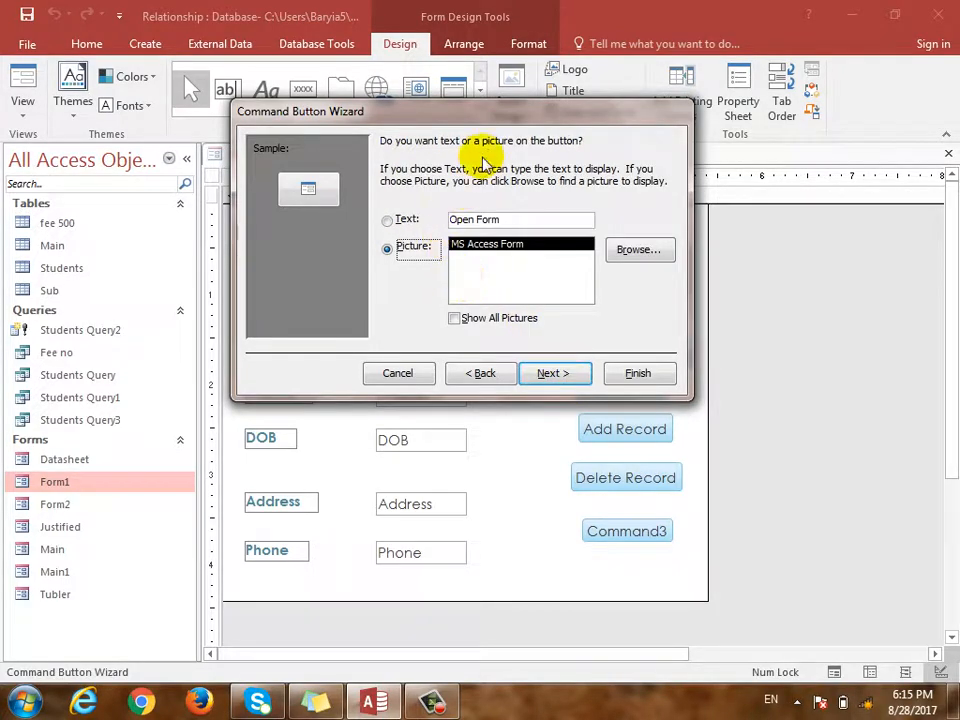
- Try picture faces for the command button, including MS Access, Make-Table Query and Magnifying Glass (Search)
{"action": "left_click_drag", "start_coordinate": [504, 118], "coordinate": [373, 236]}
{"action": "left_click_drag", "start_coordinate": [378, 165], "coordinate": [401, 92]}
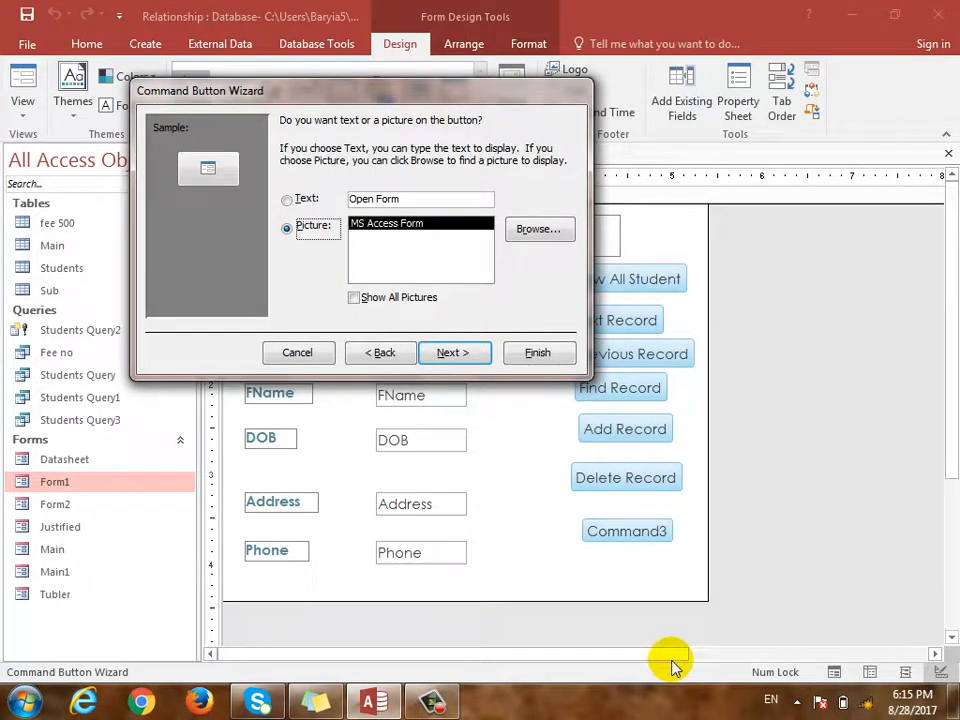
{"action": "left_click", "coordinate": [305, 198]}
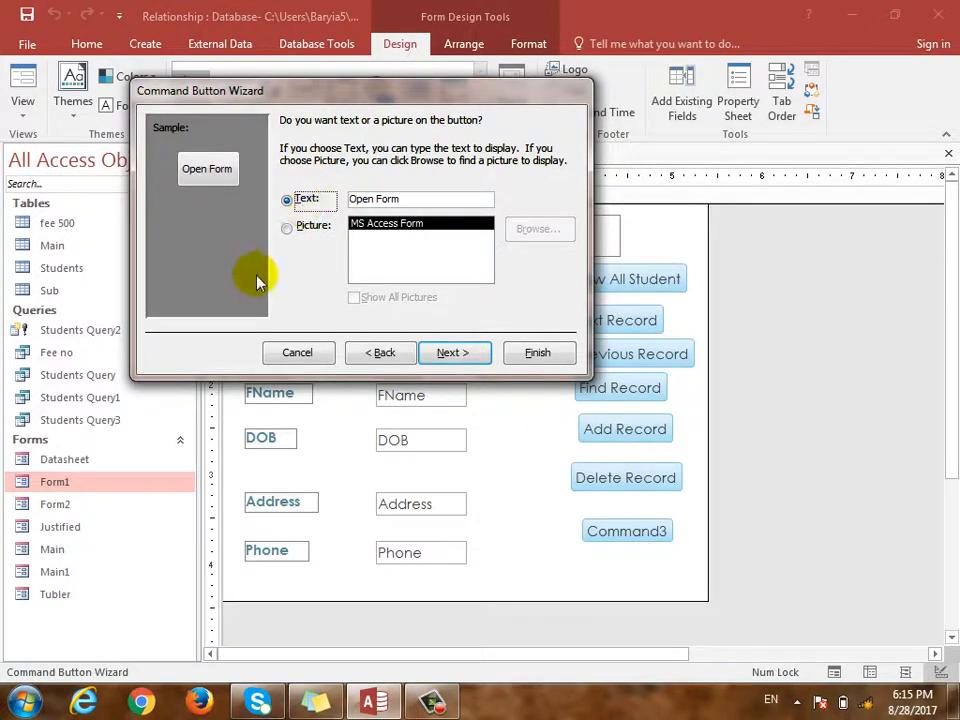
{"action": "left_click", "coordinate": [312, 226]}
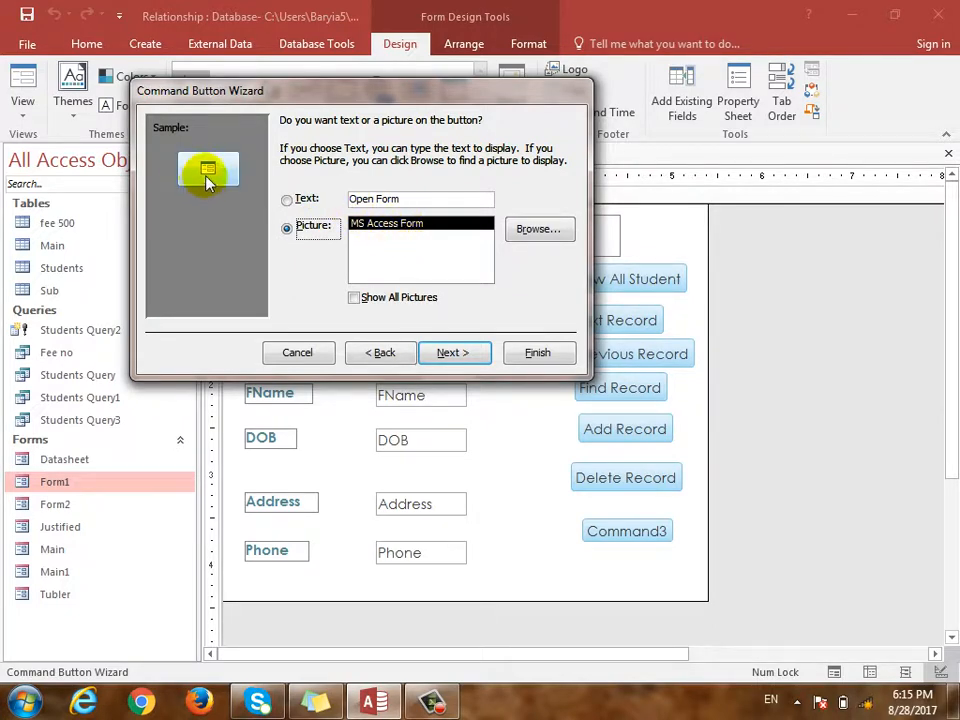
{"action": "left_click", "coordinate": [540, 230]}
{"action": "left_click", "coordinate": [669, 523]}
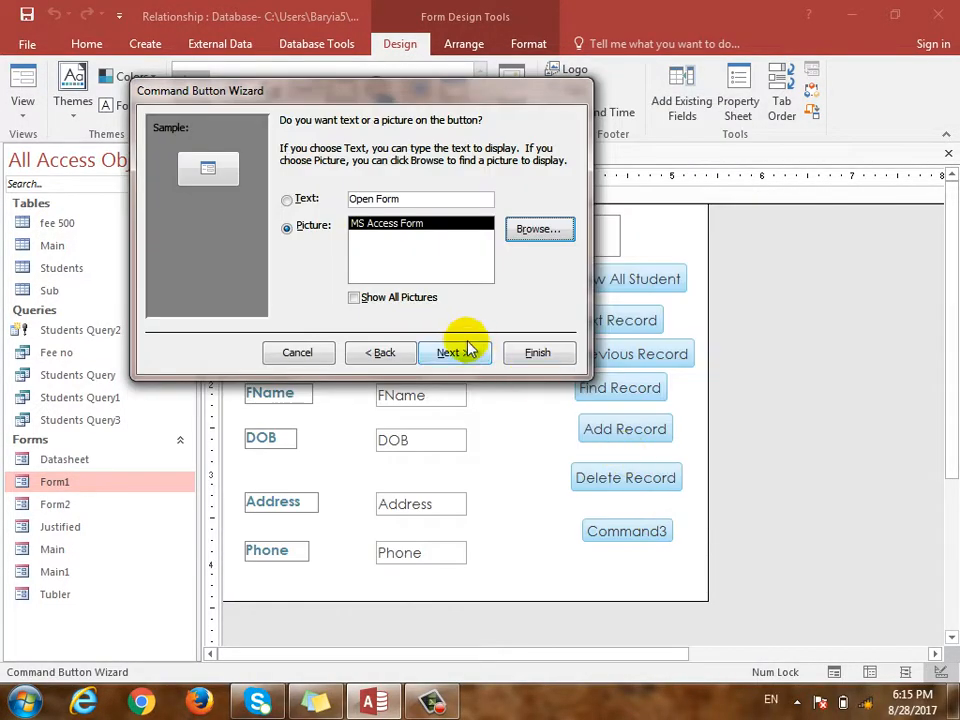
{"action": "left_click", "coordinate": [400, 298]}
{"action": "left_click", "coordinate": [420, 250]}
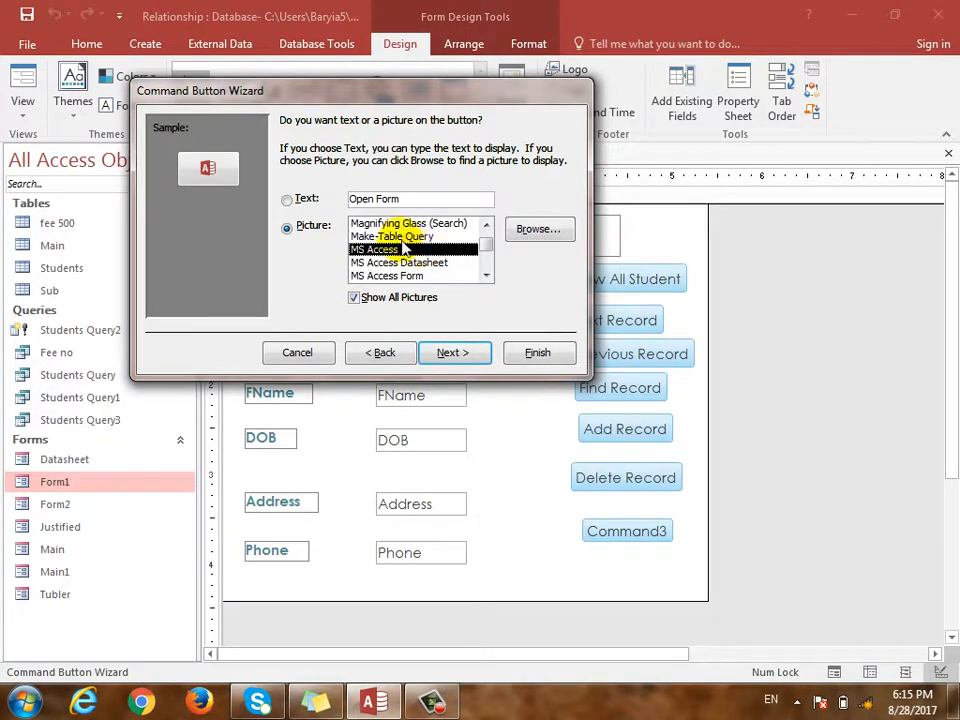
{"action": "left_click", "coordinate": [400, 237]}
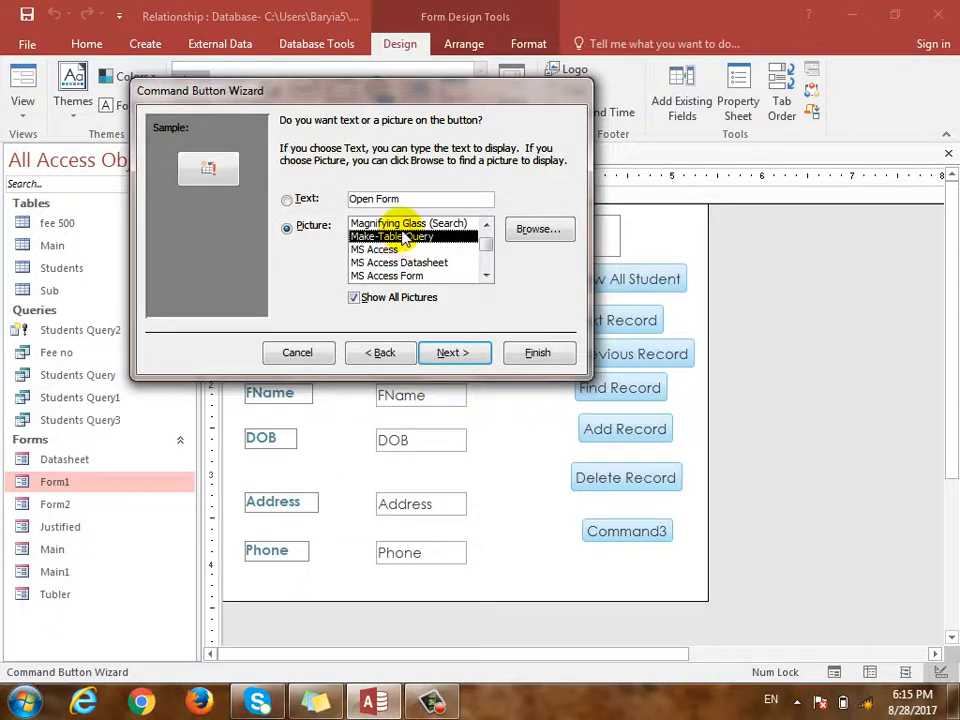
{"action": "left_click", "coordinate": [398, 223]}
- Label the command button with the text "Open Justified" and finish creating it with the default name
{"action": "left_click", "coordinate": [307, 200]}
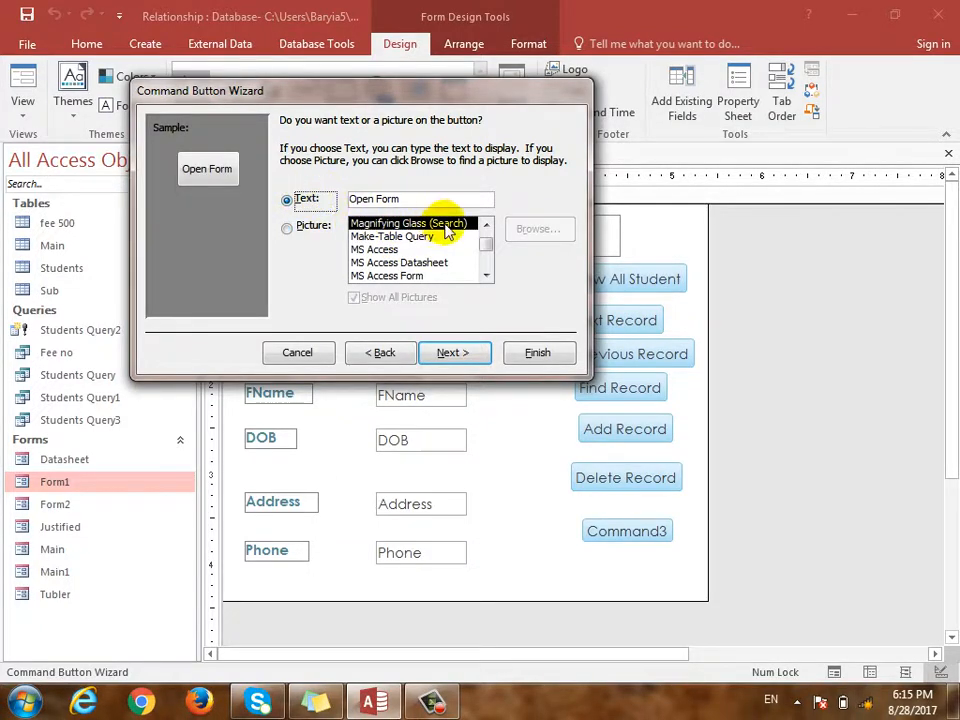
{"action": "left_click_drag", "start_coordinate": [429, 198], "coordinate": [386, 198]}
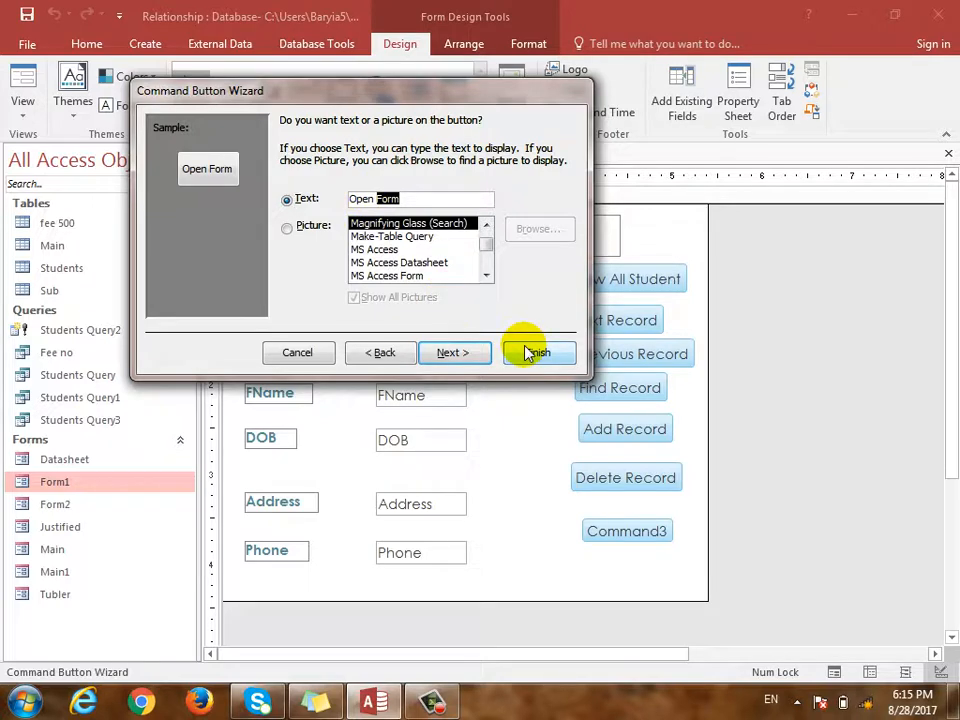
{"action": "type", "text": "Ju"}
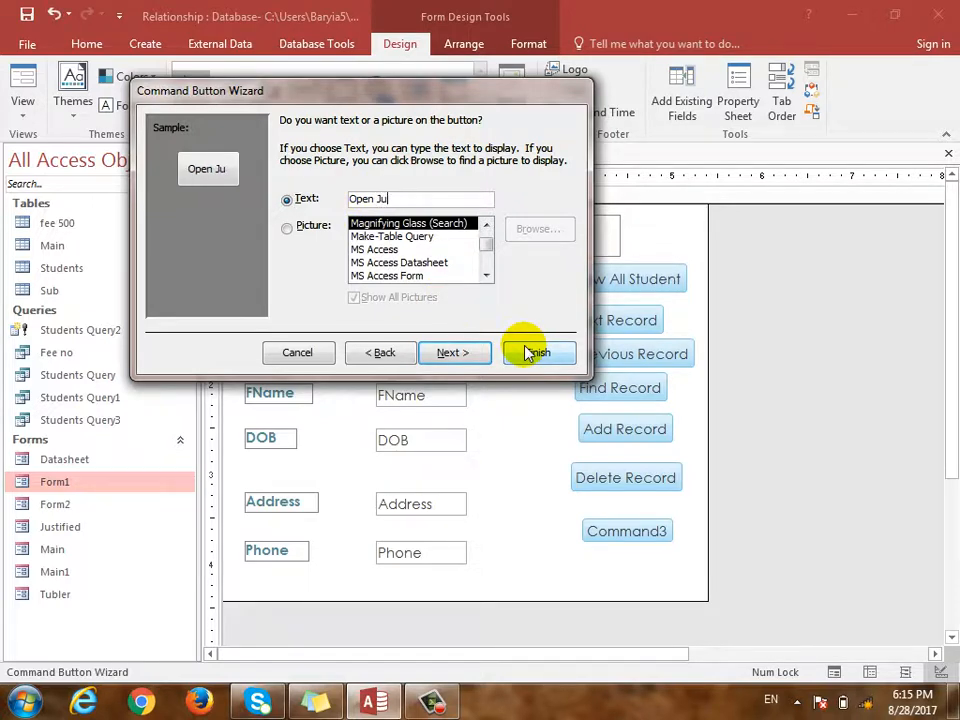
{"action": "type", "text": "stified"}
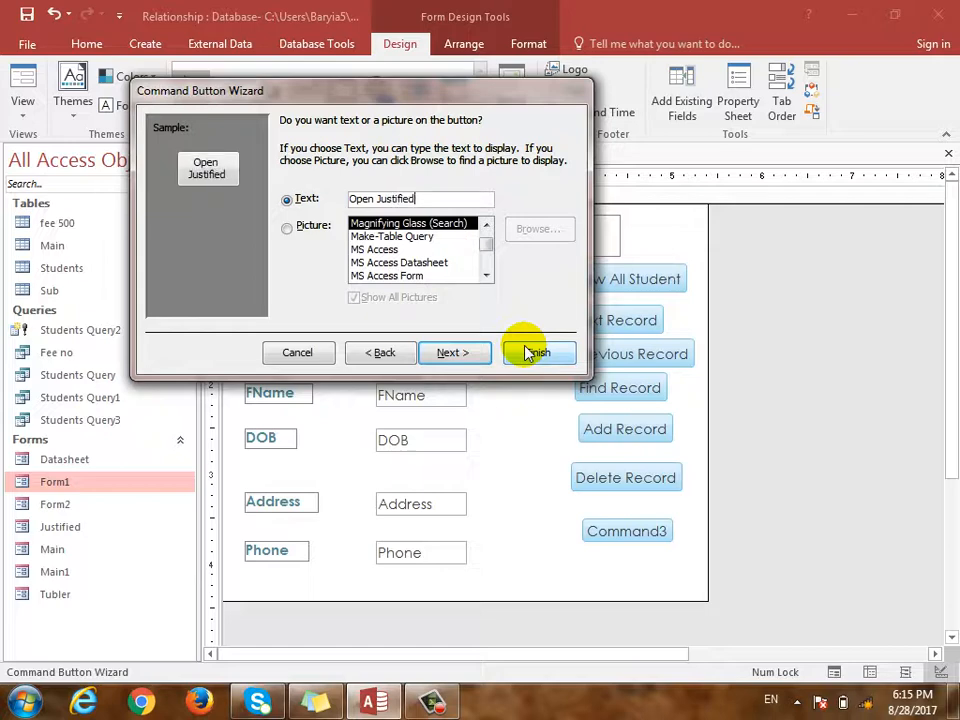
{"action": "left_click", "coordinate": [484, 353]}
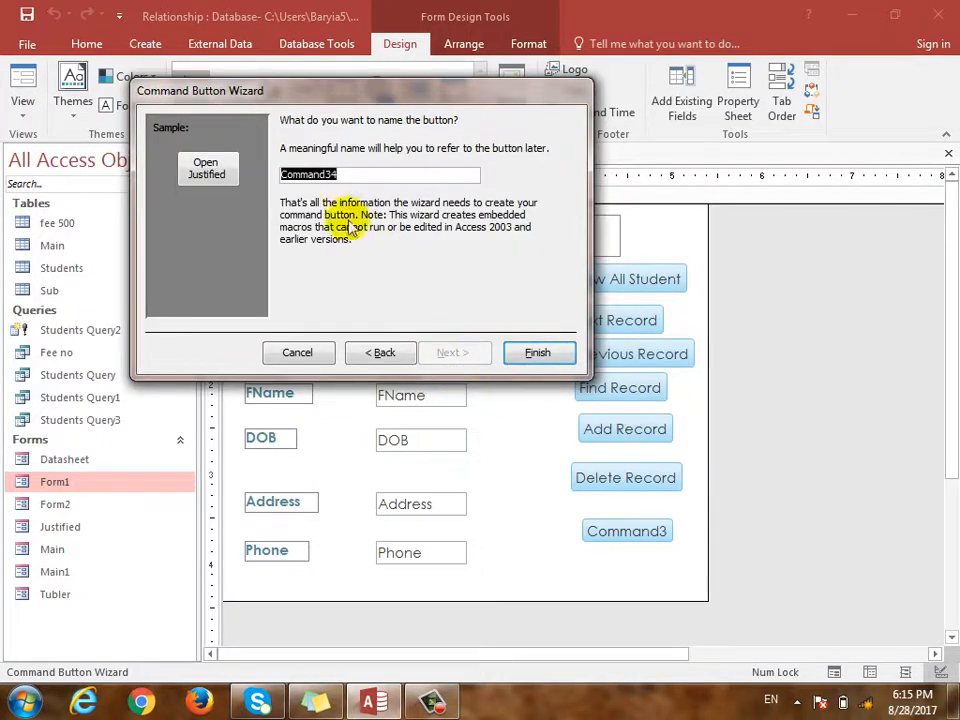
{"action": "left_click", "coordinate": [537, 353]}
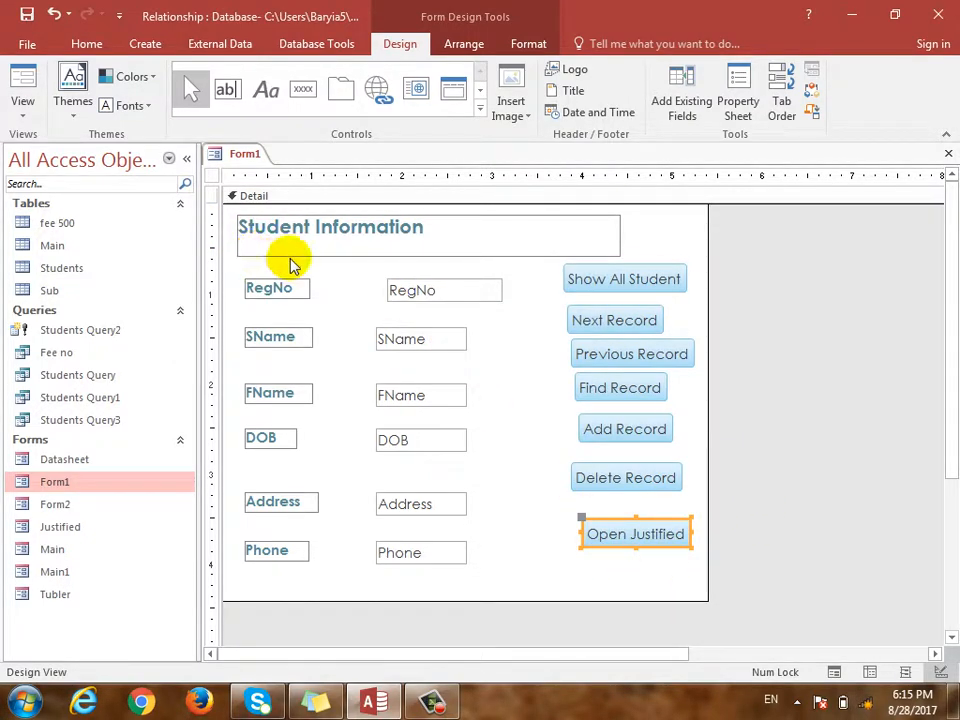
- Test the Open Justified button in Form View and close the form it opens
{"action": "left_click", "coordinate": [23, 116]}
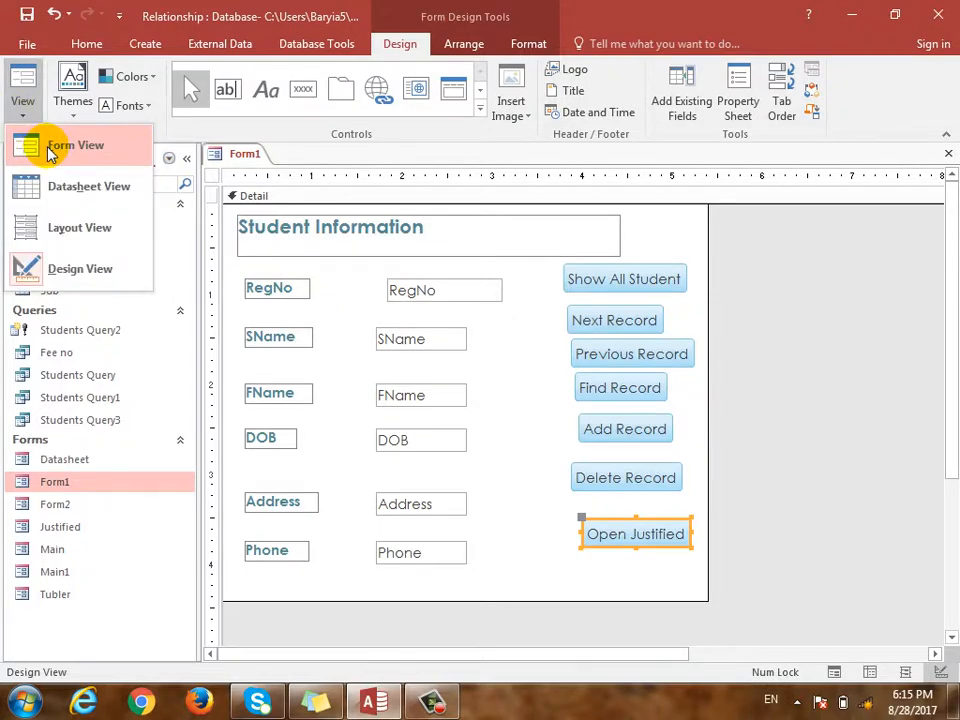
{"action": "left_click", "coordinate": [47, 145]}
{"action": "left_click", "coordinate": [664, 504]}
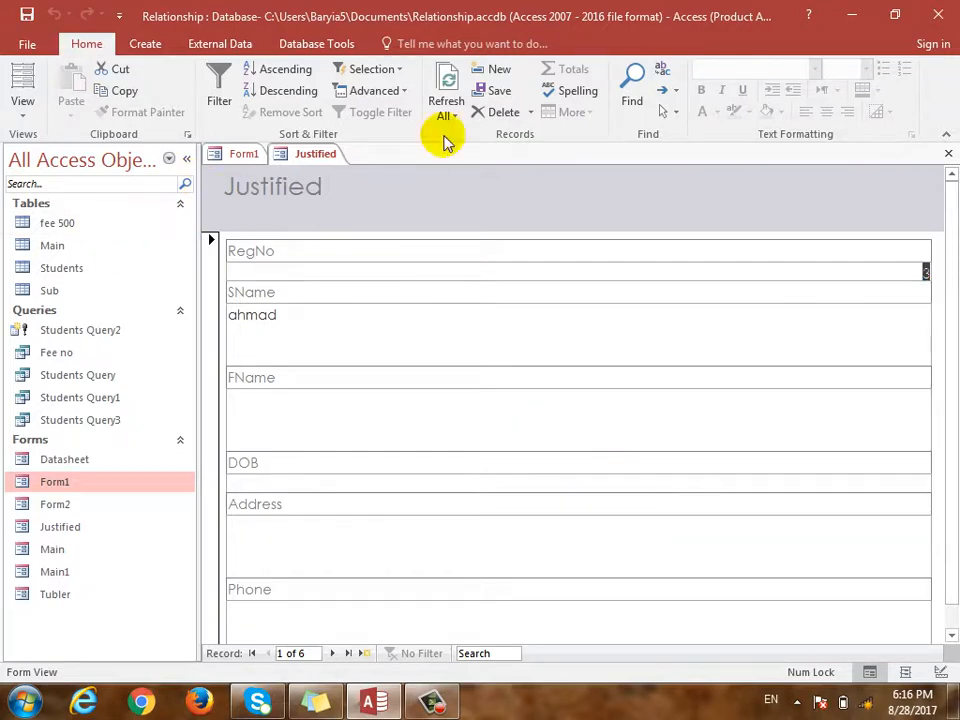
{"action": "left_click", "coordinate": [948, 153]}
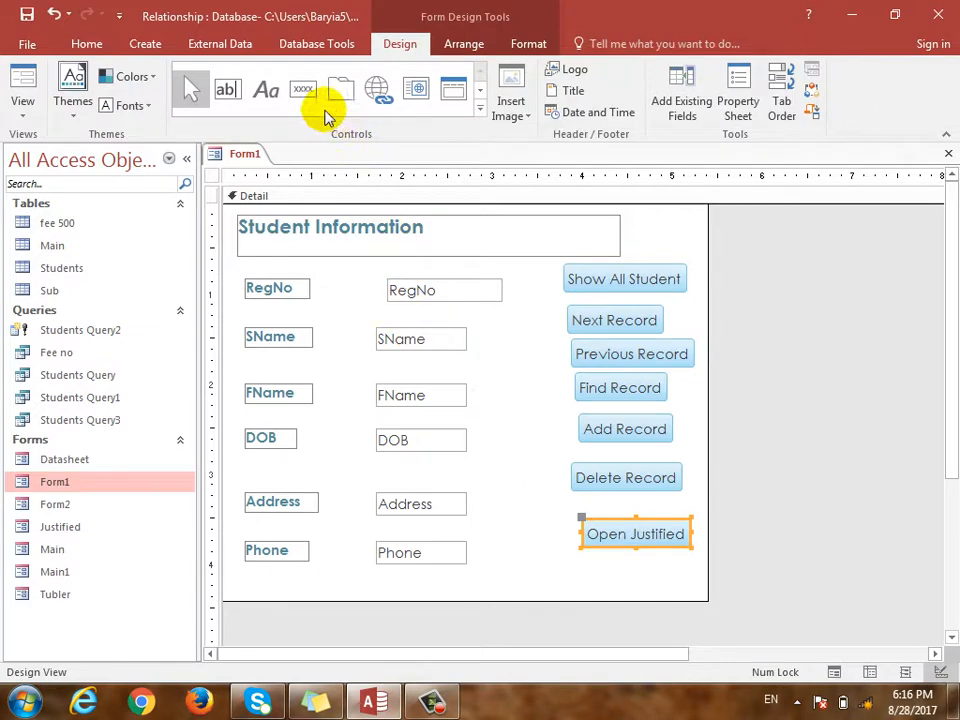
- Add a command button below Open Justified that performs the Close Form action, labelled with the text "Close Form"
{"action": "left_click", "coordinate": [542, 563]}
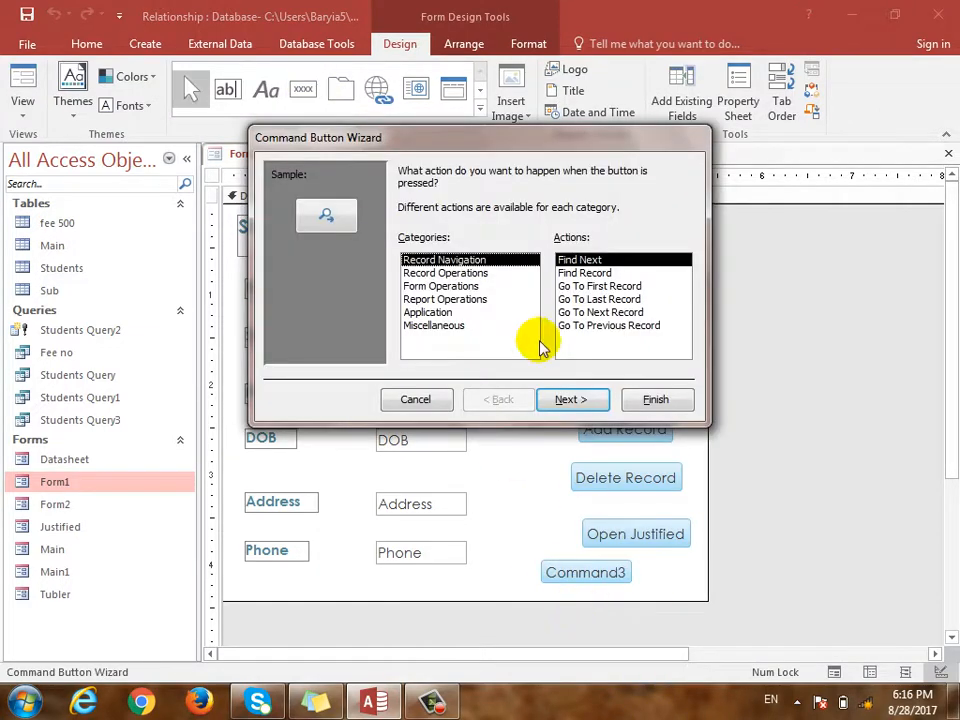
{"action": "left_click", "coordinate": [450, 286]}
{"action": "left_click", "coordinate": [605, 273]}
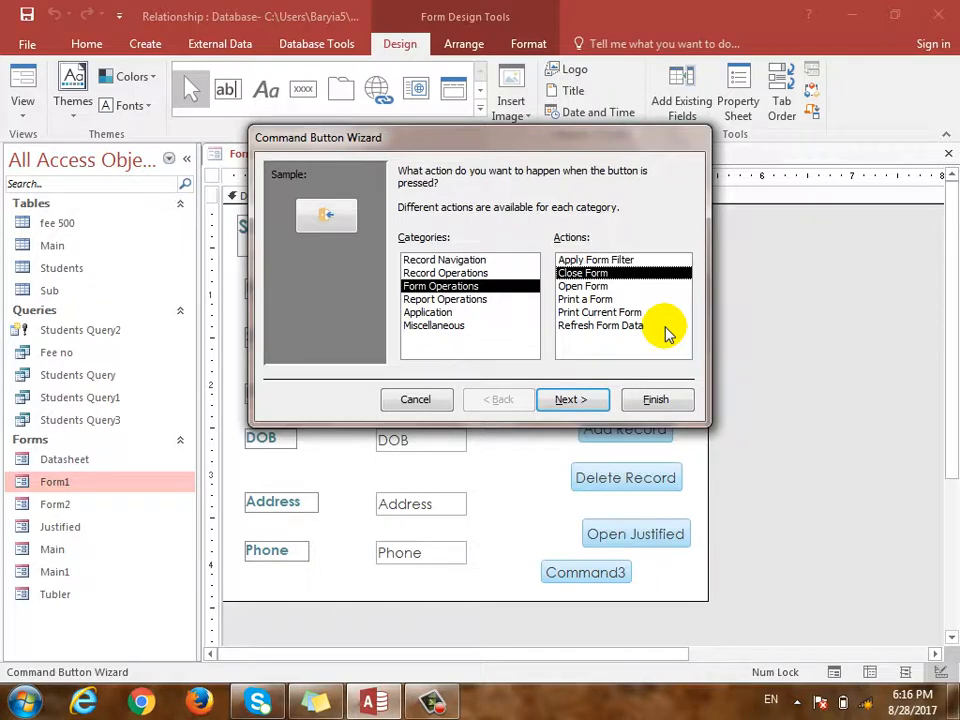
{"action": "left_click", "coordinate": [572, 399]}
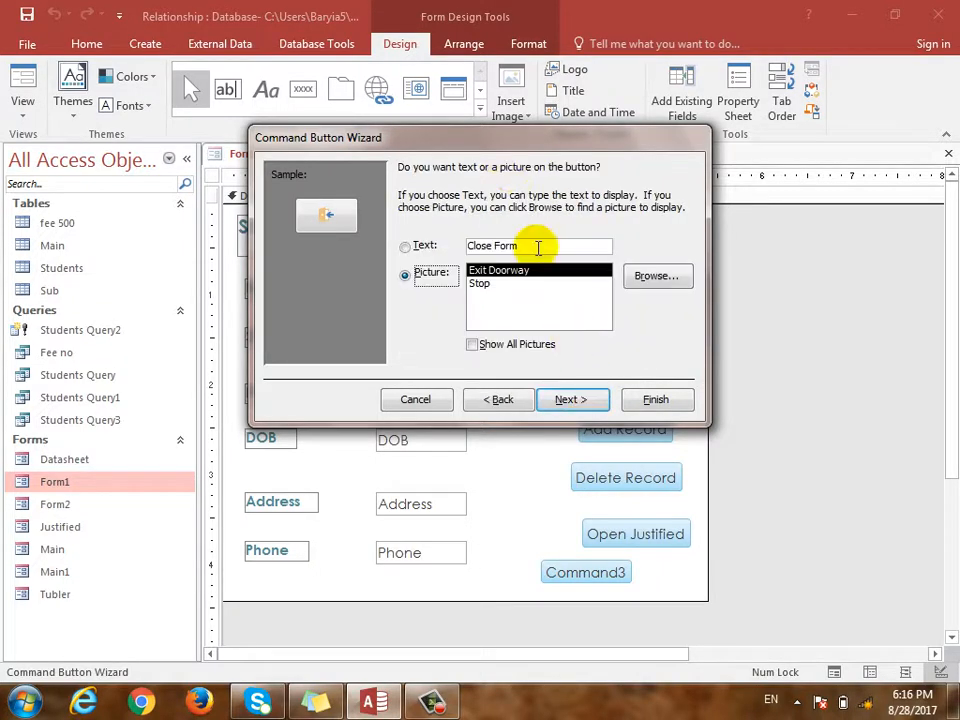
{"action": "left_click", "coordinate": [428, 248]}
{"action": "left_click", "coordinate": [575, 399]}
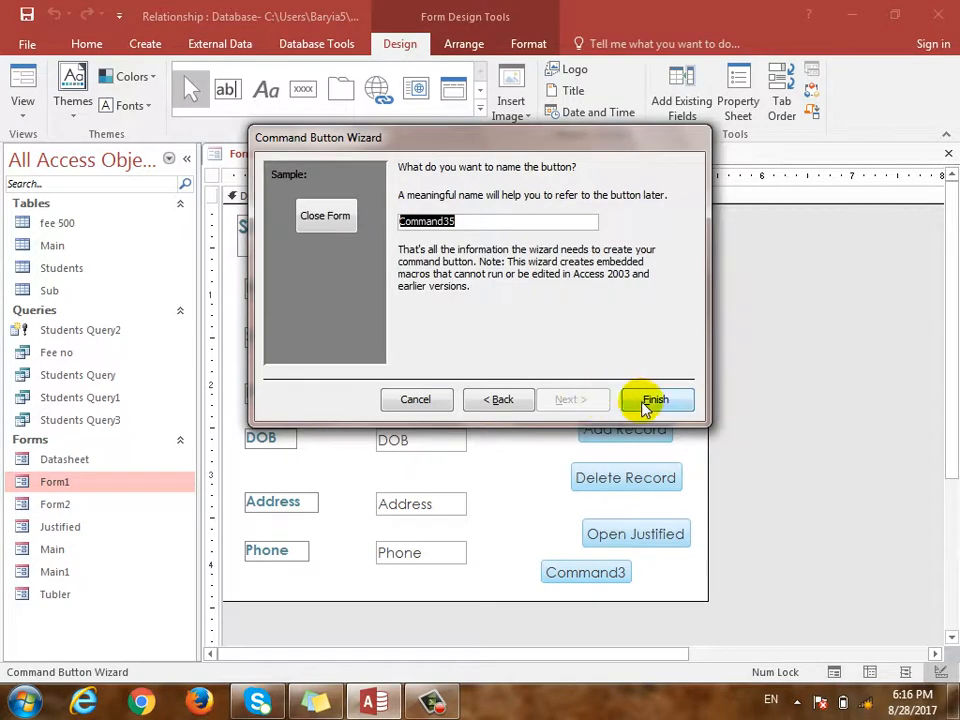
{"action": "left_click", "coordinate": [655, 399]}
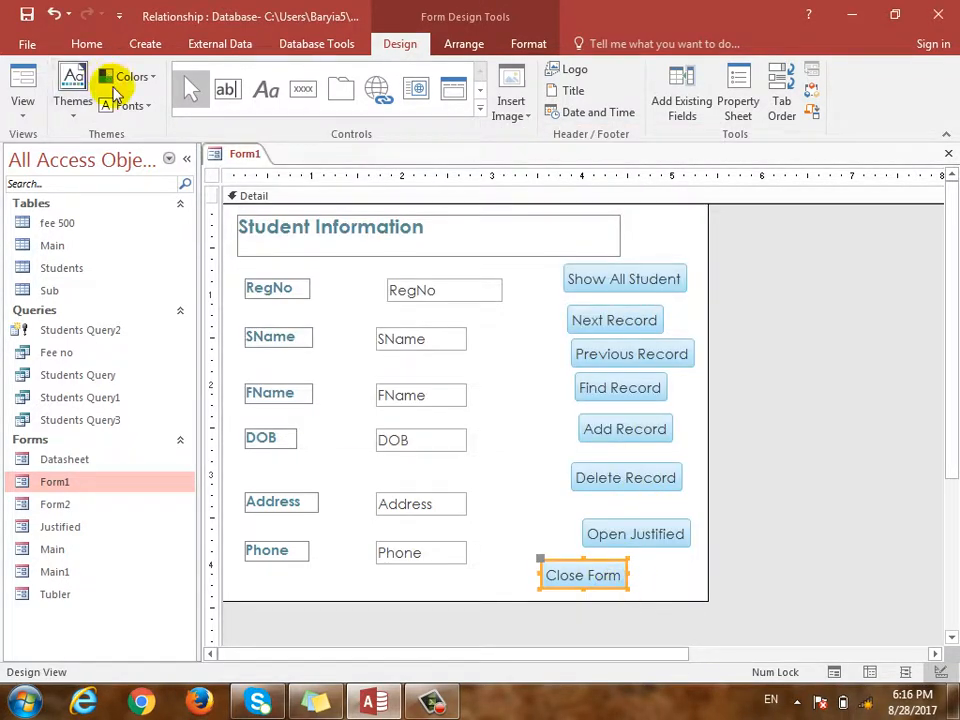
- Test the Close Form button in Form View, saving Form1's design changes, and reopen the form to test it again
{"action": "left_click", "coordinate": [22, 103]}
{"action": "left_click", "coordinate": [62, 144]}
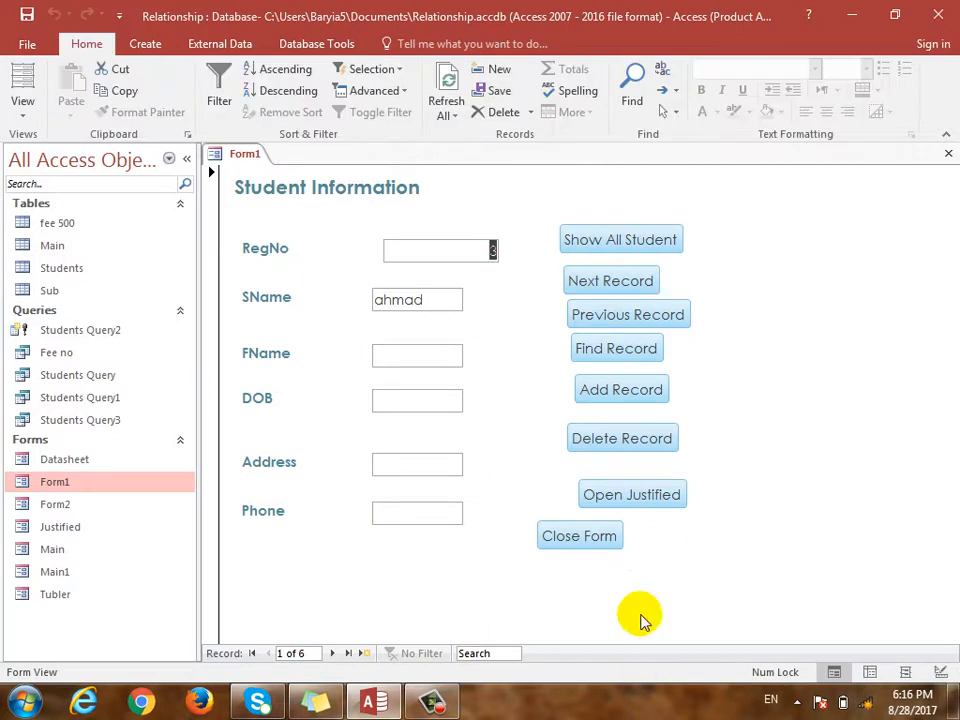
{"action": "left_click", "coordinate": [555, 534]}
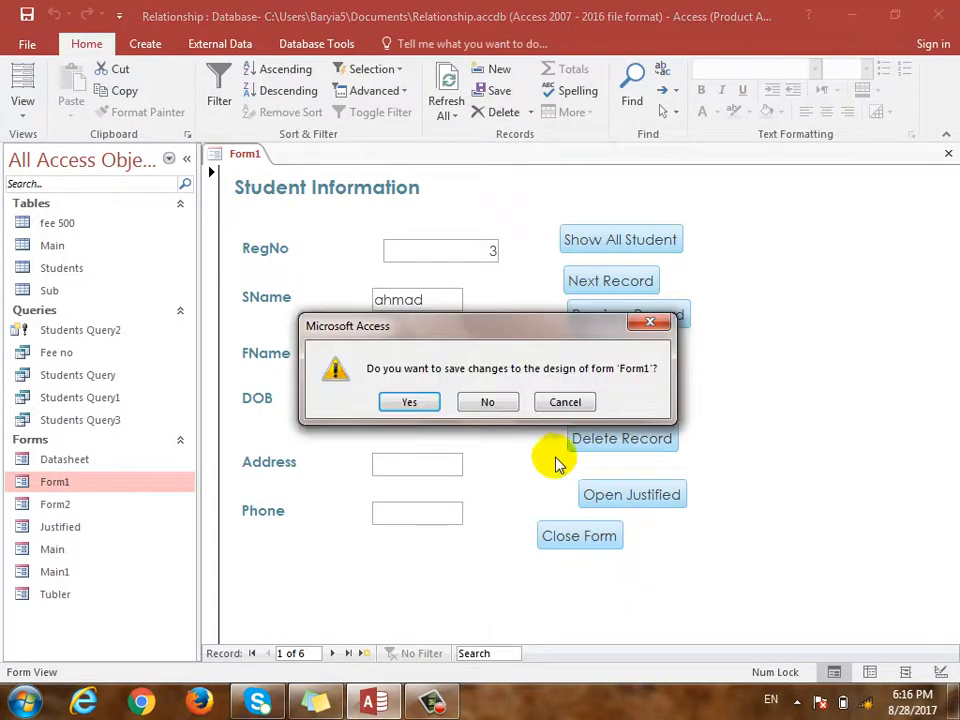
{"action": "left_click", "coordinate": [412, 404]}
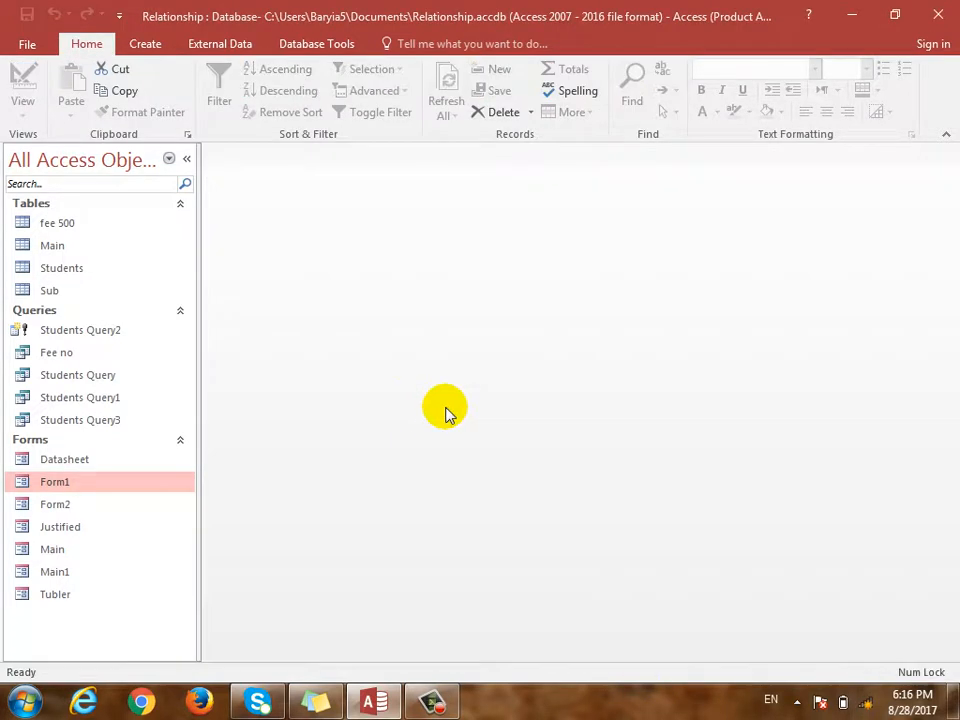
{"action": "double_click", "coordinate": [60, 482]}
{"action": "left_click", "coordinate": [575, 546]}
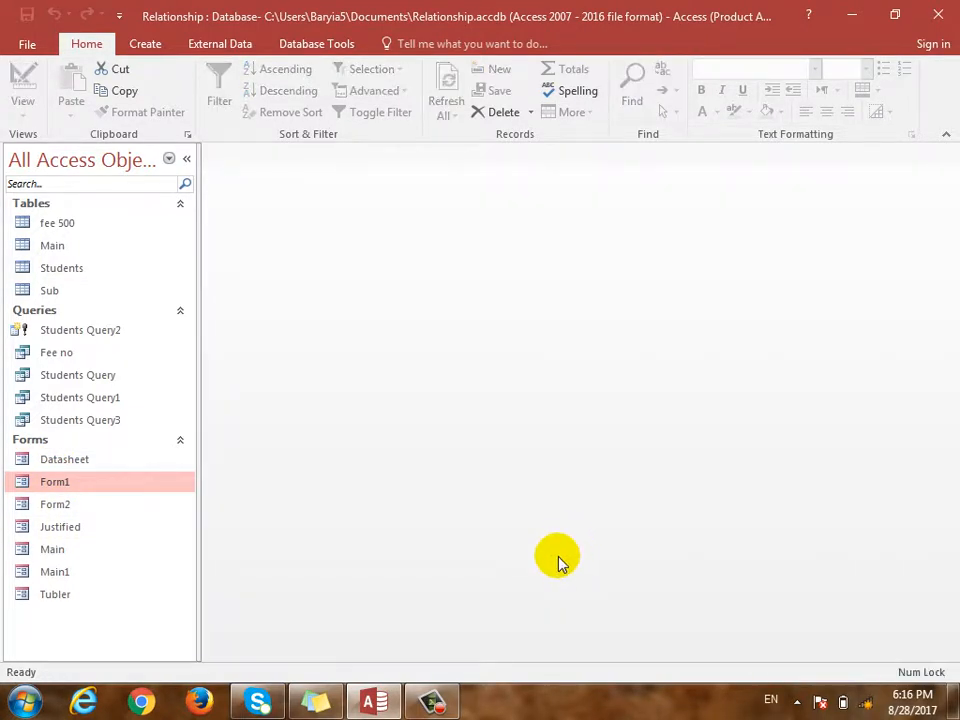
- Reopen Form1 in Design View and place a command button between DOB and Delete Record with the form operation Print Current Form
{"action": "double_click", "coordinate": [66, 484]}
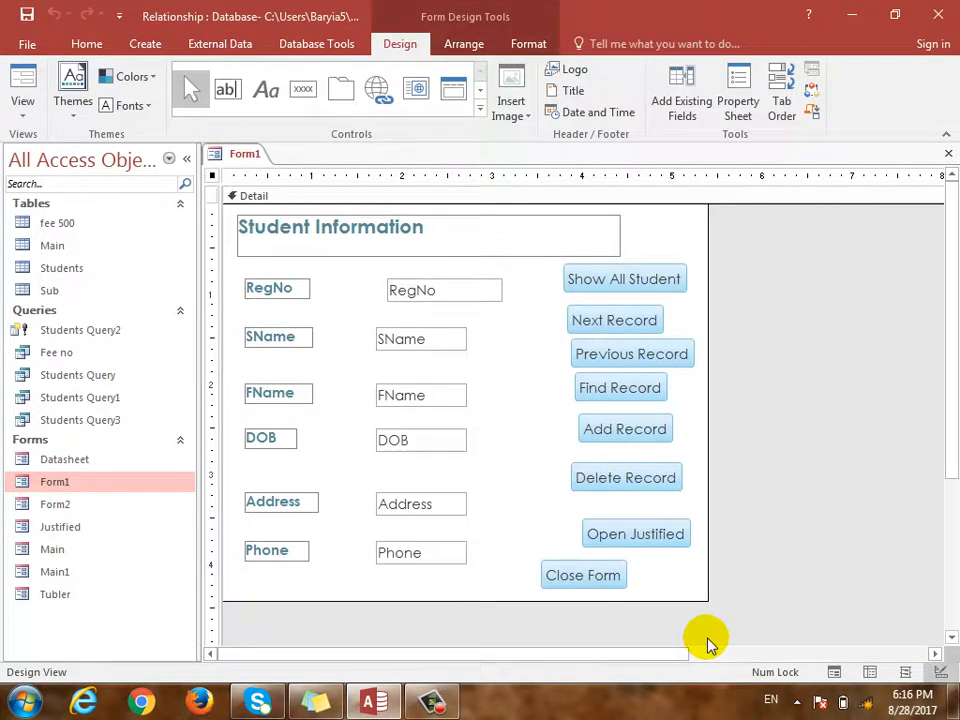
{"action": "left_click", "coordinate": [302, 88]}
{"action": "left_click", "coordinate": [521, 446]}
{"action": "left_click", "coordinate": [437, 286]}
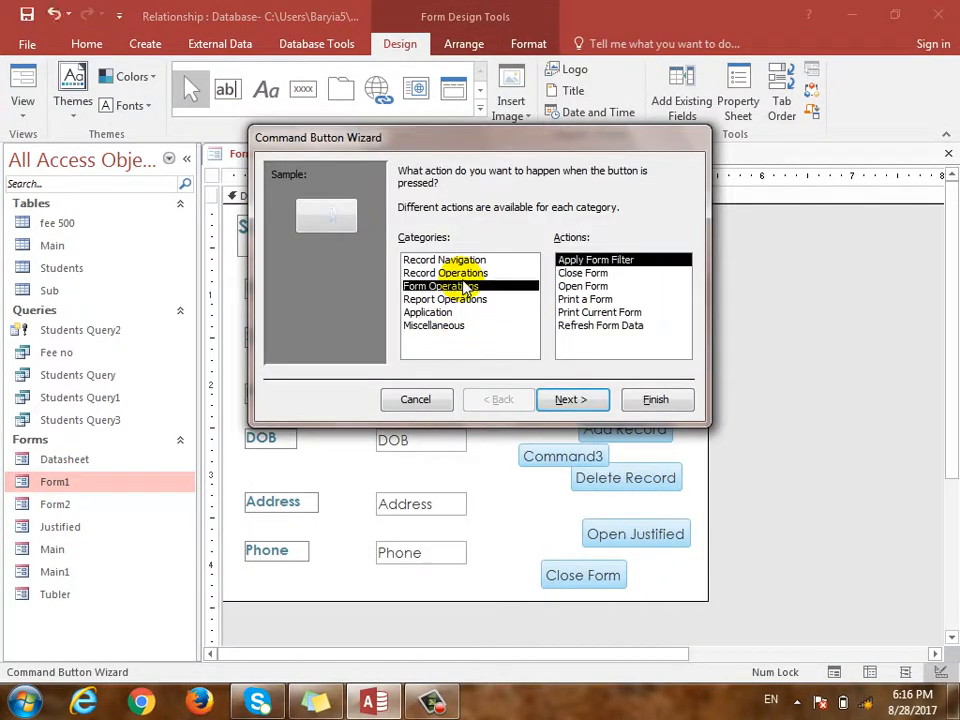
{"action": "left_click", "coordinate": [590, 274]}
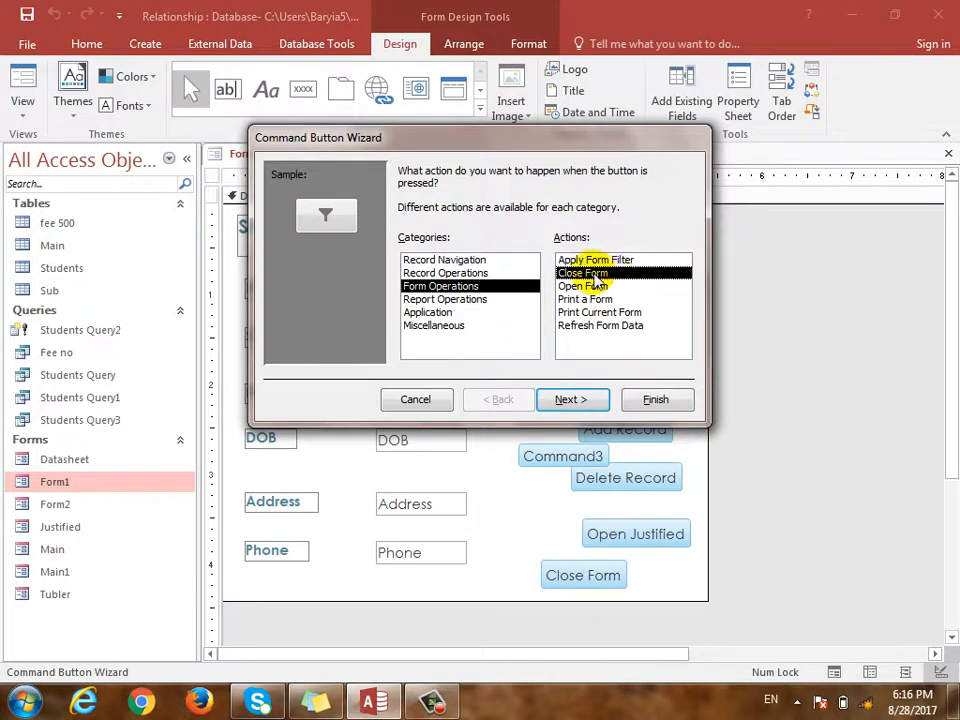
{"action": "left_click", "coordinate": [633, 262]}
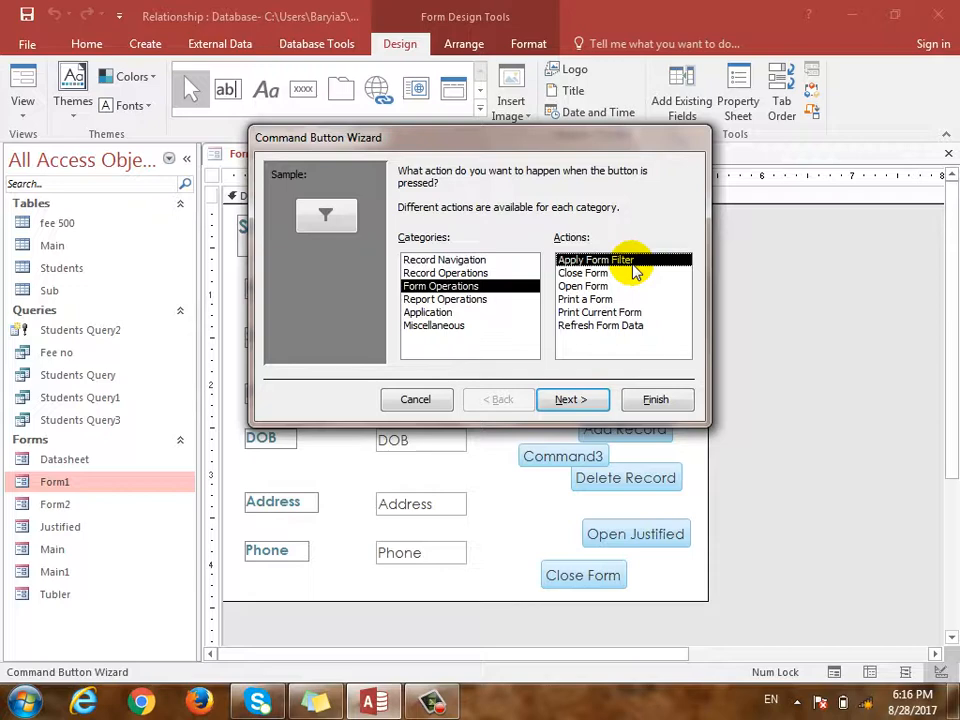
{"action": "left_click", "coordinate": [650, 300]}
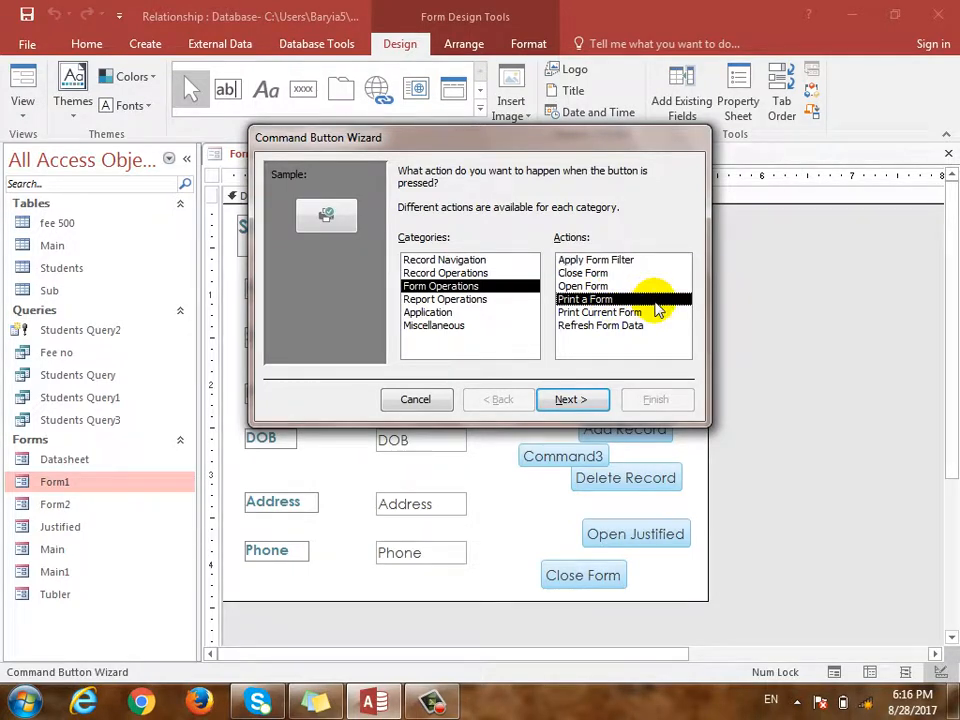
{"action": "left_click", "coordinate": [588, 313]}
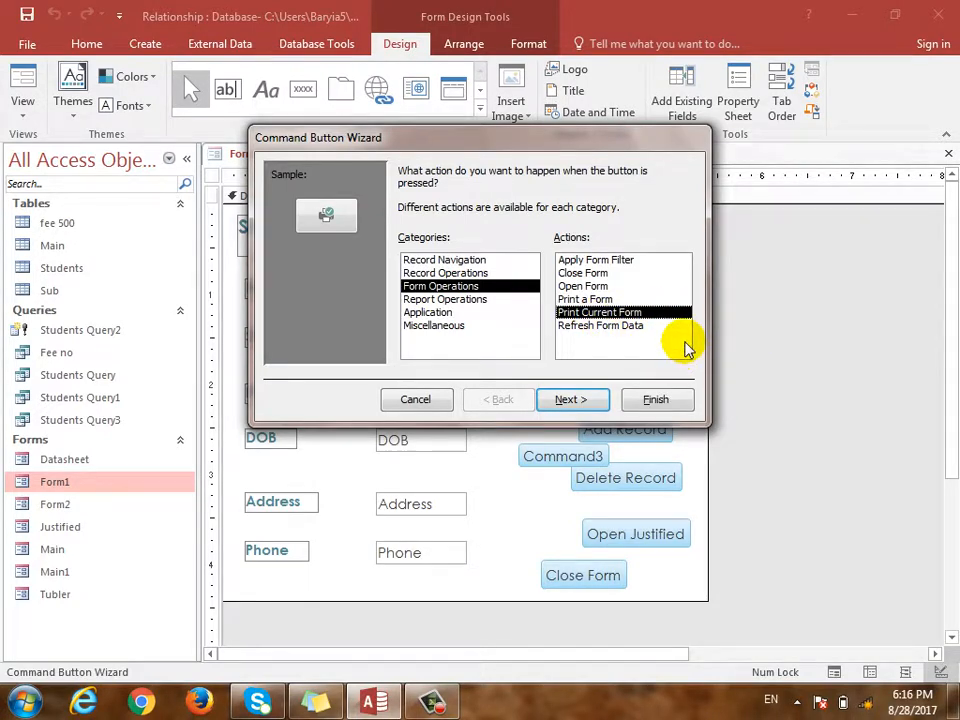
- Label the new command button with the text "Print Form" and finish creating it with the default name
{"action": "left_click", "coordinate": [568, 399]}
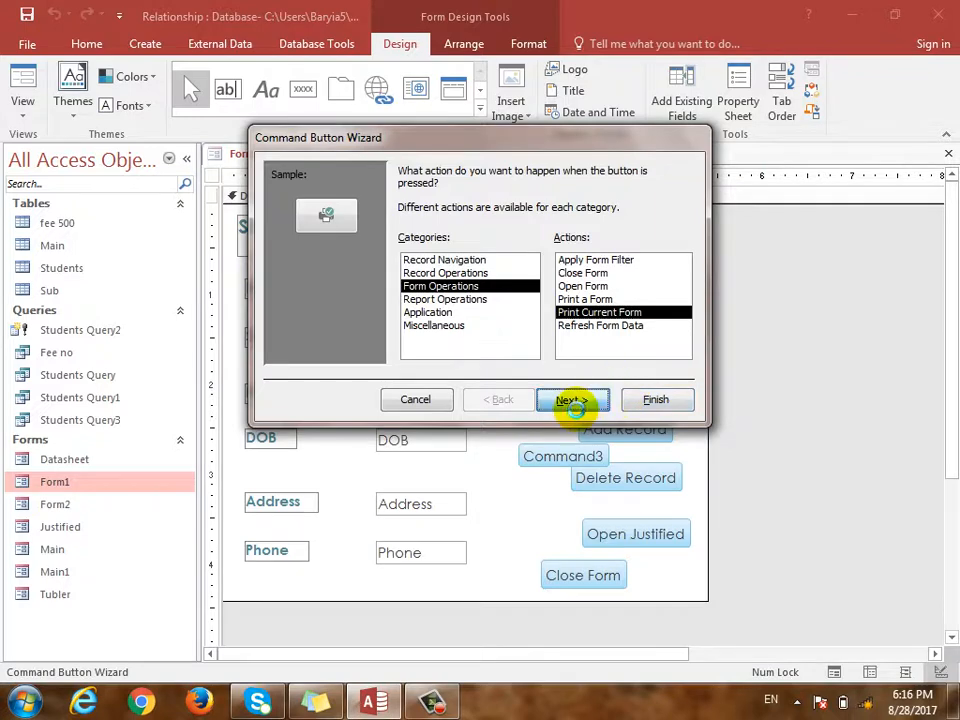
{"action": "left_click", "coordinate": [568, 399]}
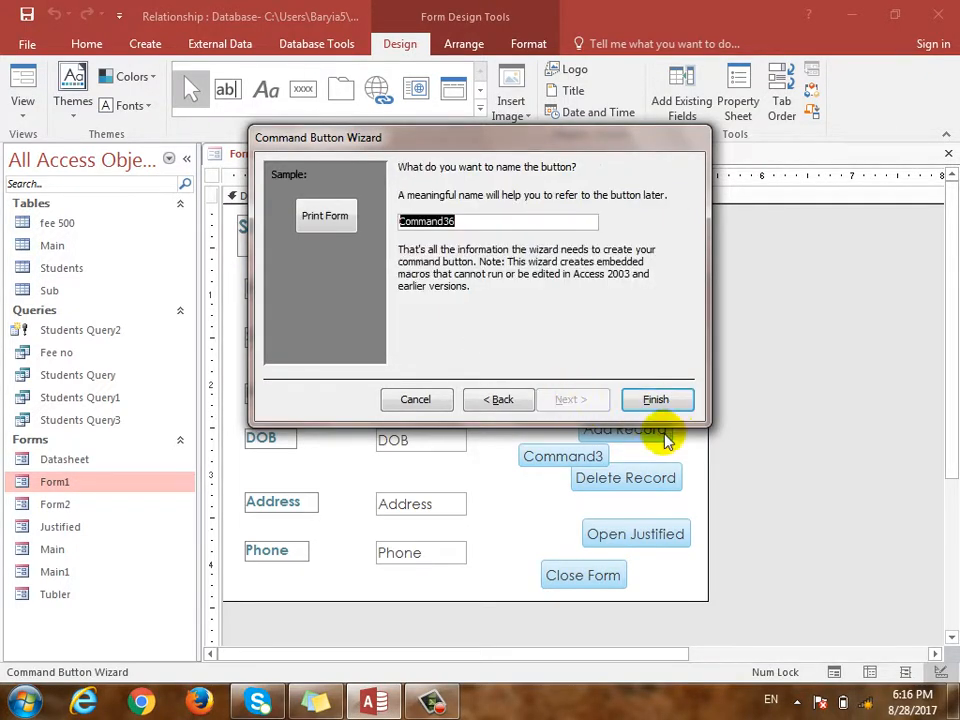
{"action": "left_click", "coordinate": [655, 399]}
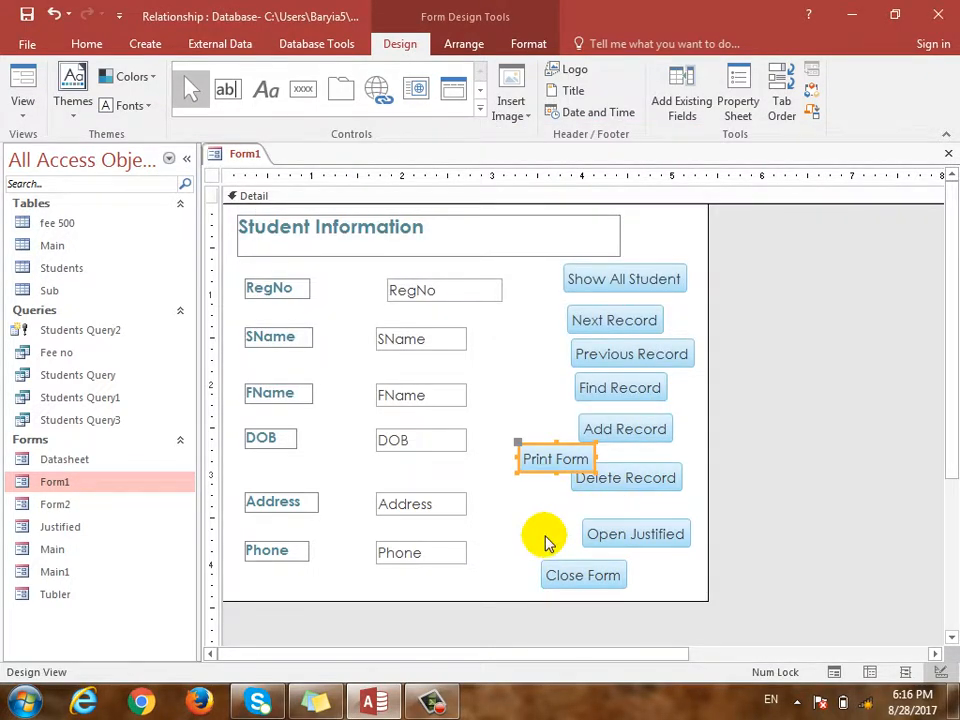
- Test the Print Form button in Form View by printing all records to the HP LaserJet P2050 Series PCL6, and return to Design View
{"action": "key", "text": "F5"}
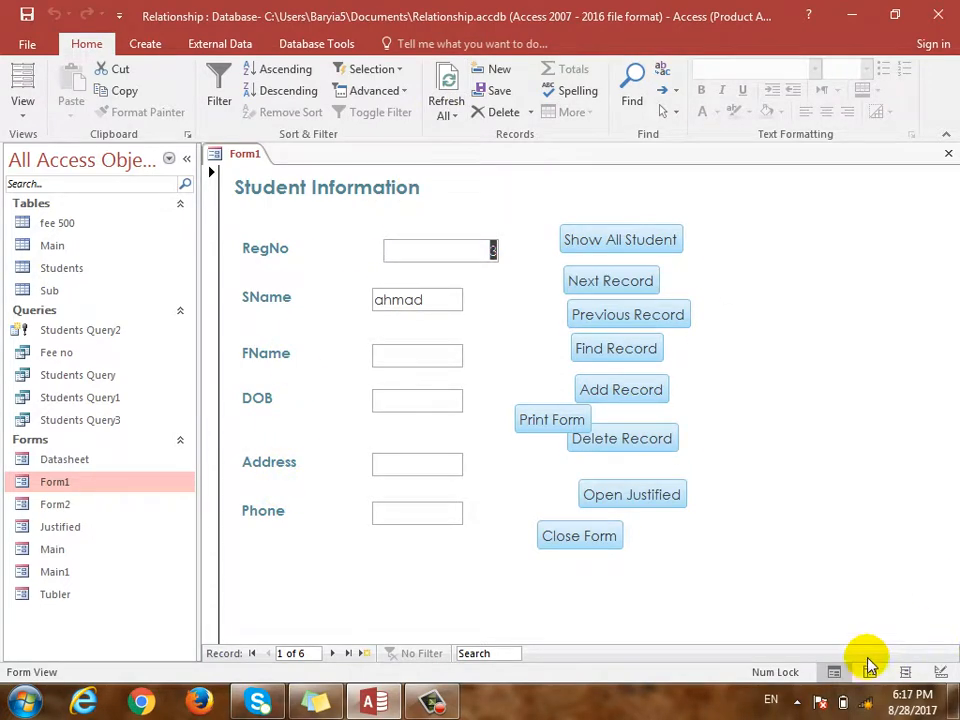
{"action": "left_click", "coordinate": [538, 433]}
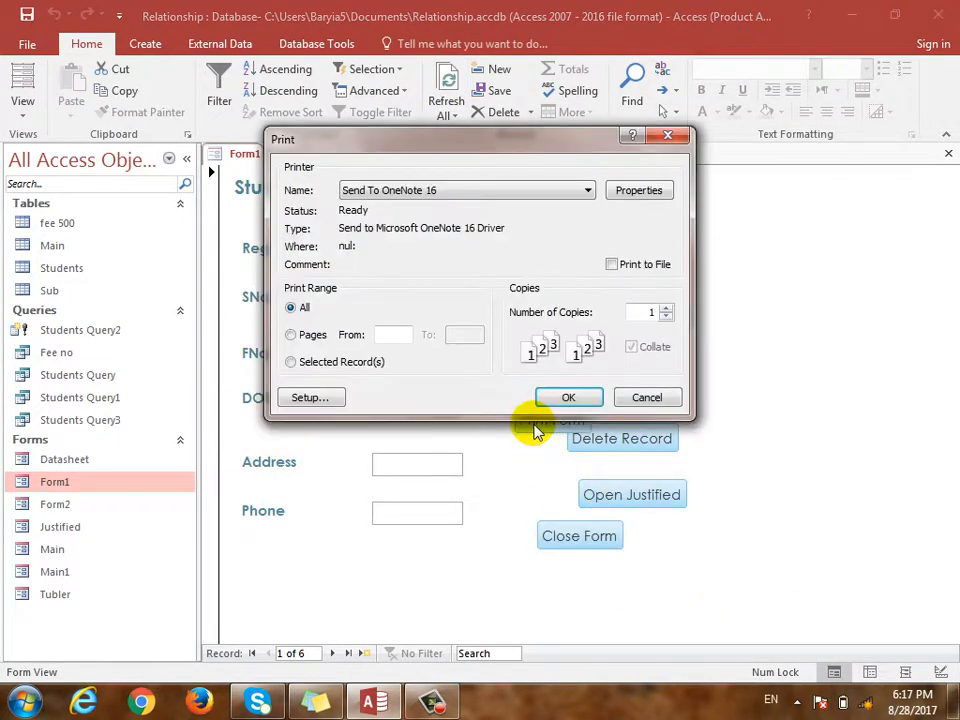
{"action": "left_click", "coordinate": [410, 191]}
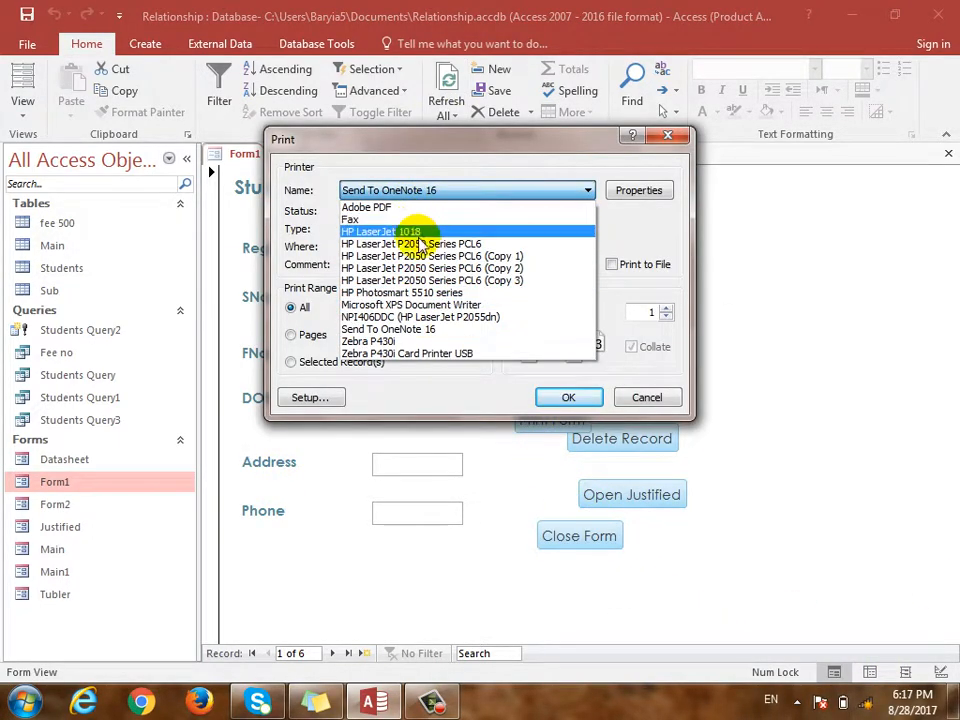
{"action": "left_click", "coordinate": [422, 243]}
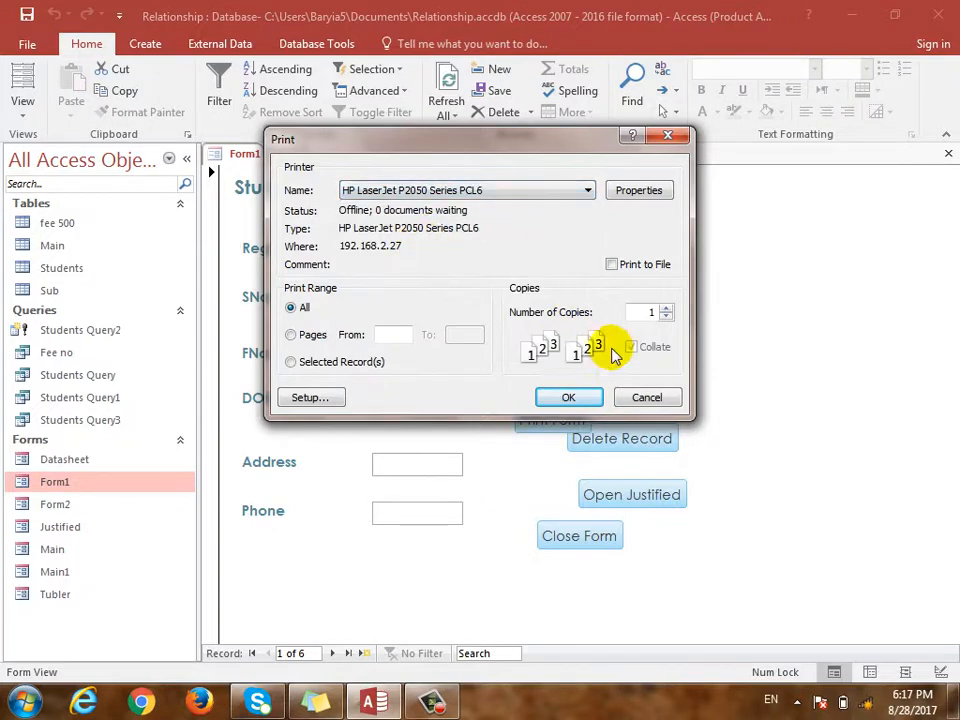
{"action": "left_click", "coordinate": [580, 398]}
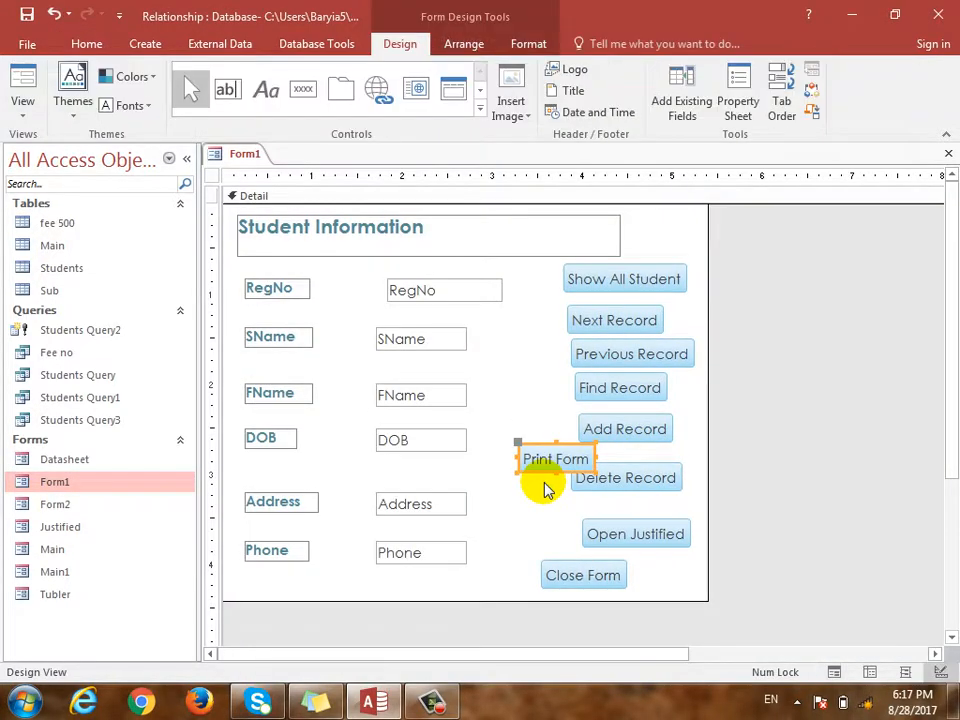
- Place a command button beside Open Justified and assign it the Quit Application action, dismissing the Windows color scheme message
{"action": "left_click", "coordinate": [463, 360]}
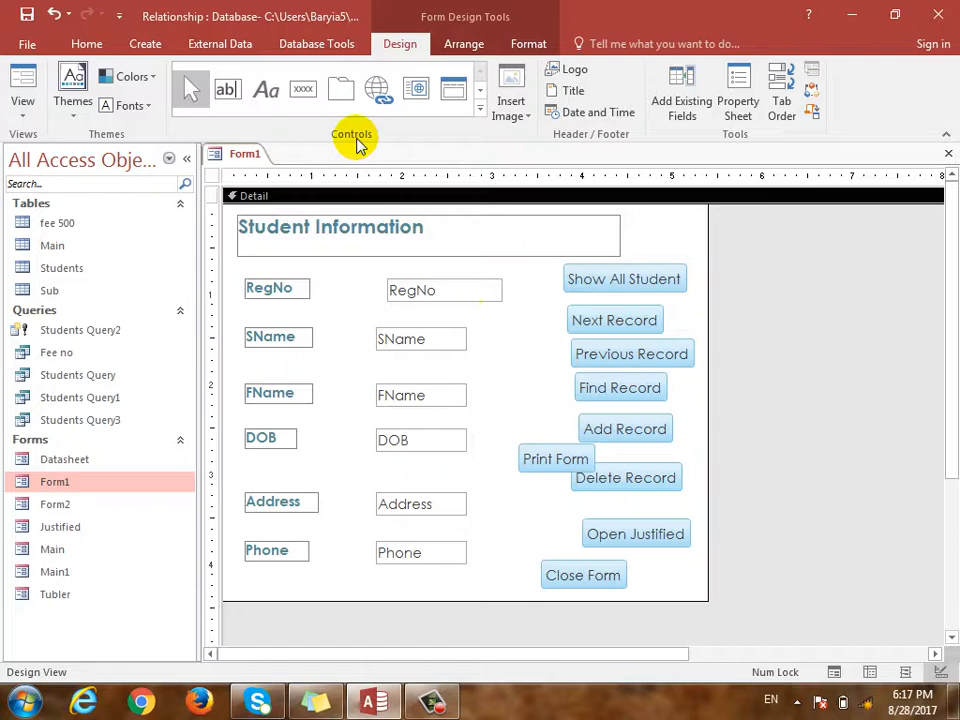
{"action": "left_click", "coordinate": [305, 105]}
{"action": "left_click", "coordinate": [509, 510]}
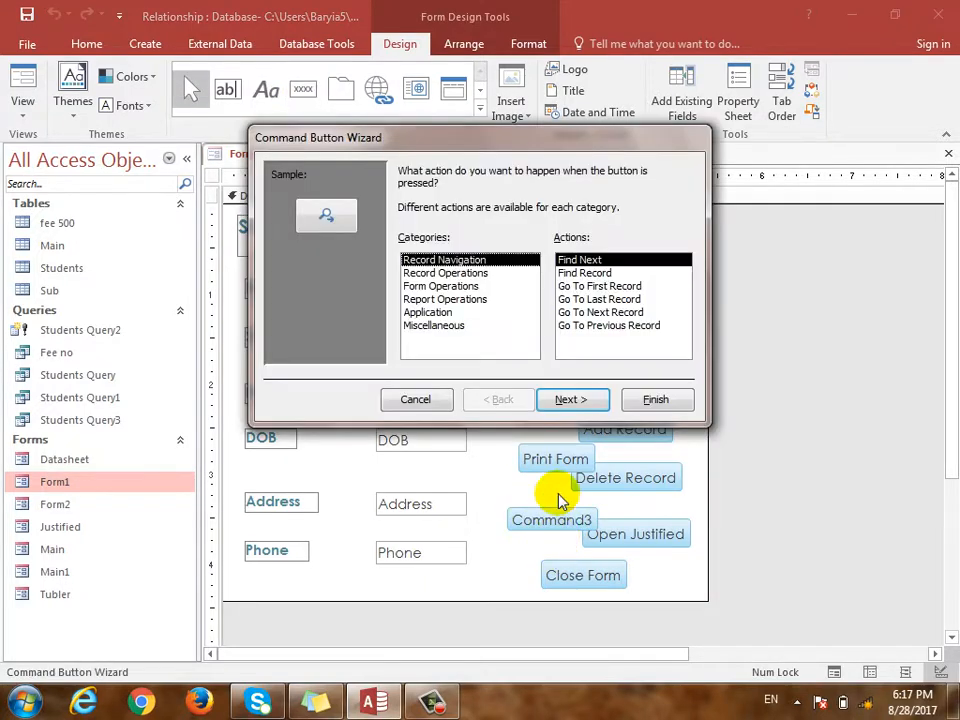
{"action": "left_click", "coordinate": [445, 288]}
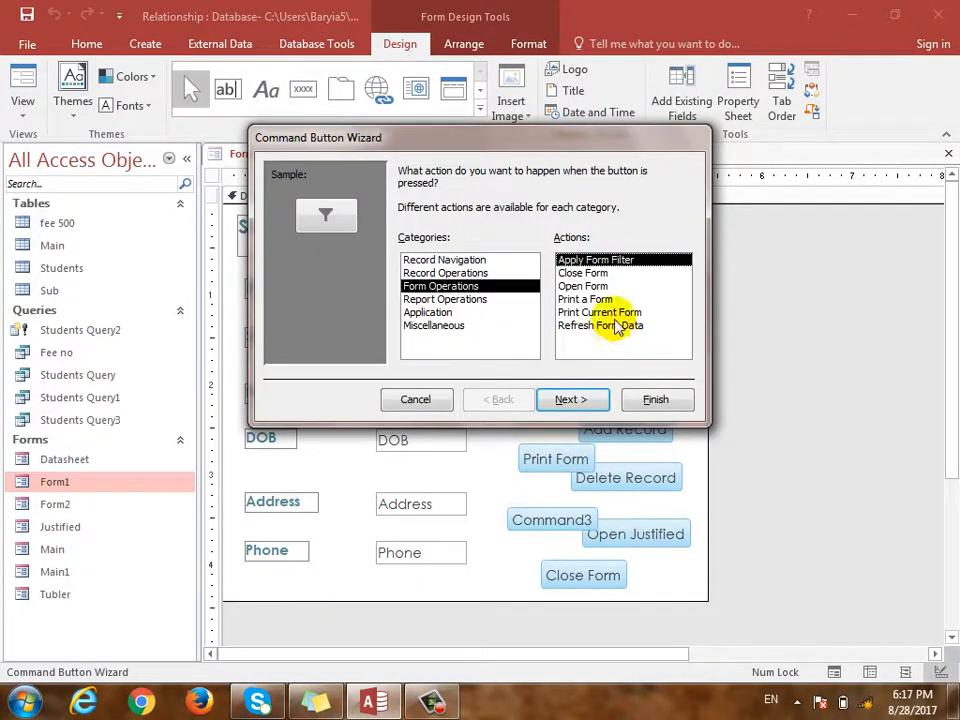
{"action": "left_click", "coordinate": [612, 313]}
{"action": "left_click", "coordinate": [618, 329]}
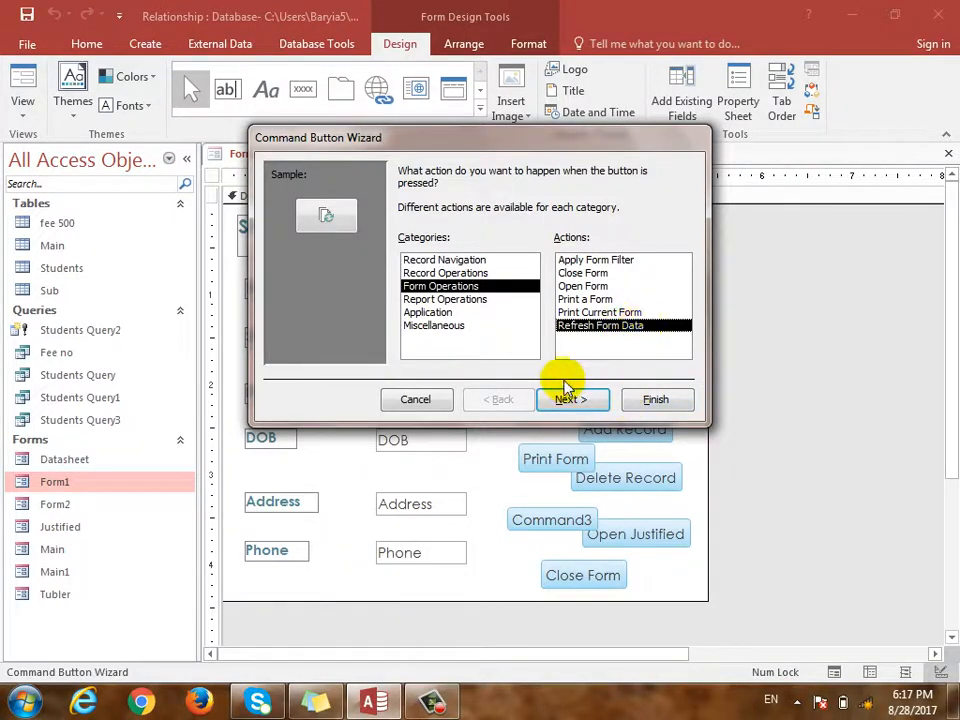
{"action": "left_click", "coordinate": [477, 302]}
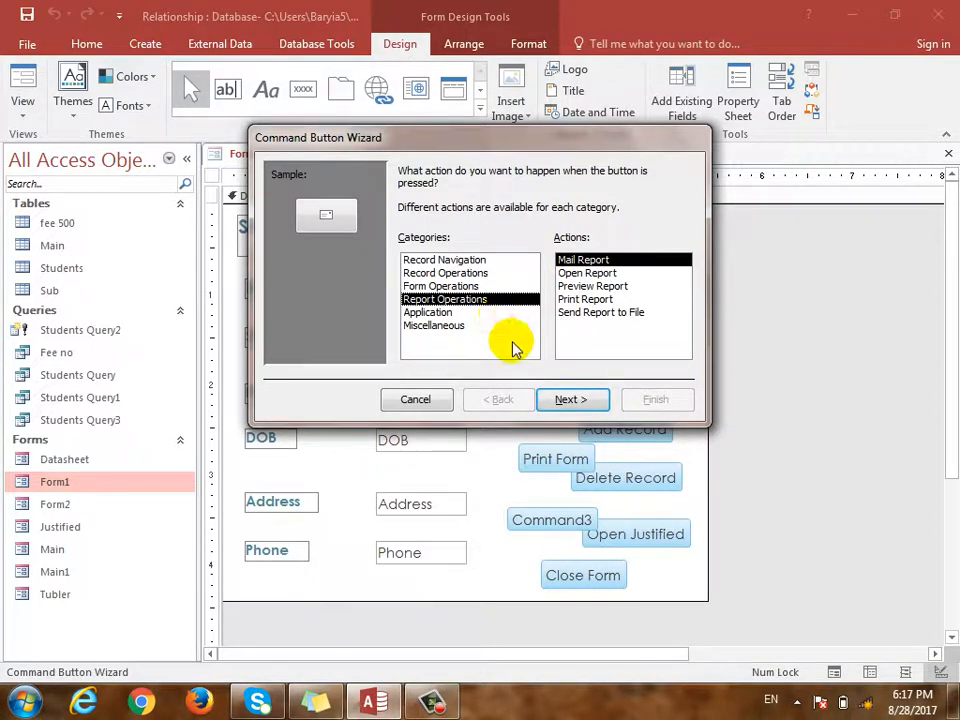
{"action": "left_click", "coordinate": [438, 313]}
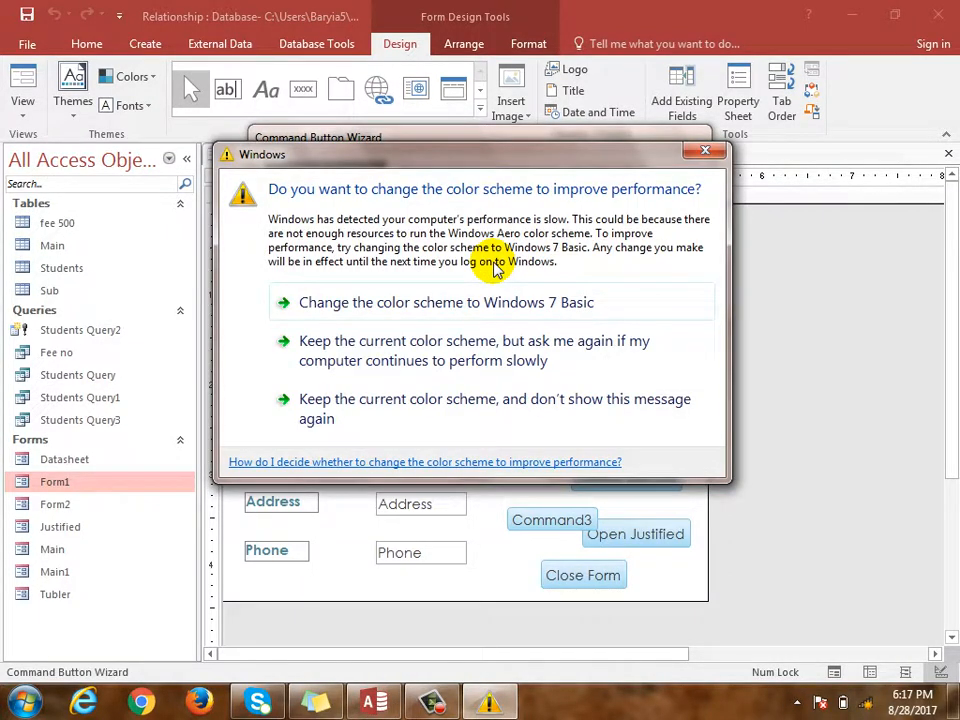
{"action": "left_click", "coordinate": [576, 7]}
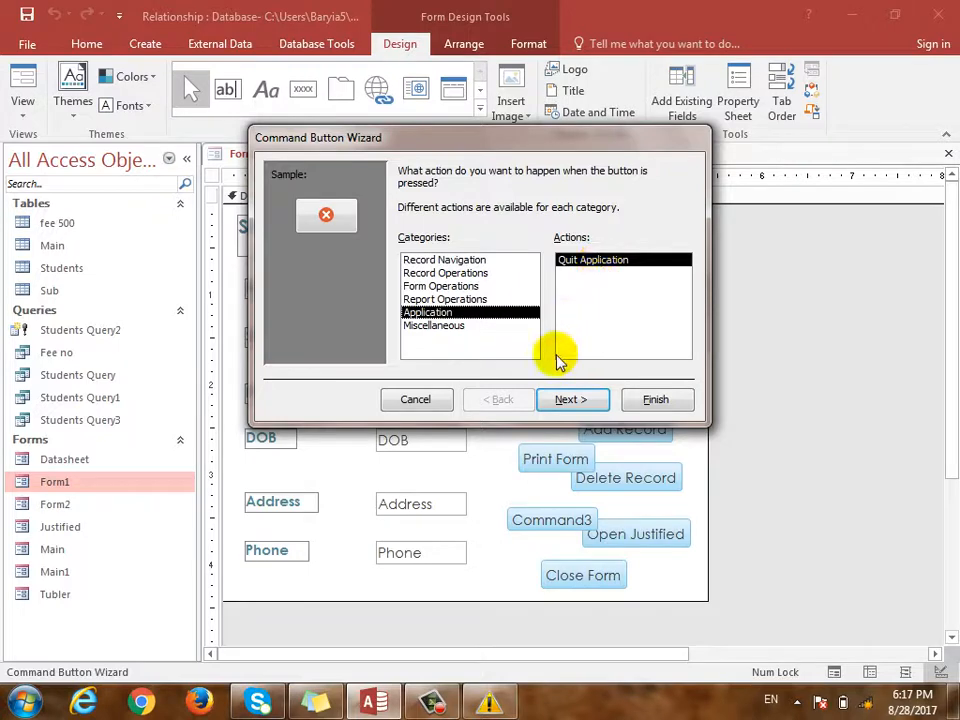
- Label the quit button with the text "Exit" and finish creating it
{"action": "left_click", "coordinate": [568, 399]}
{"action": "left_click", "coordinate": [410, 247]}
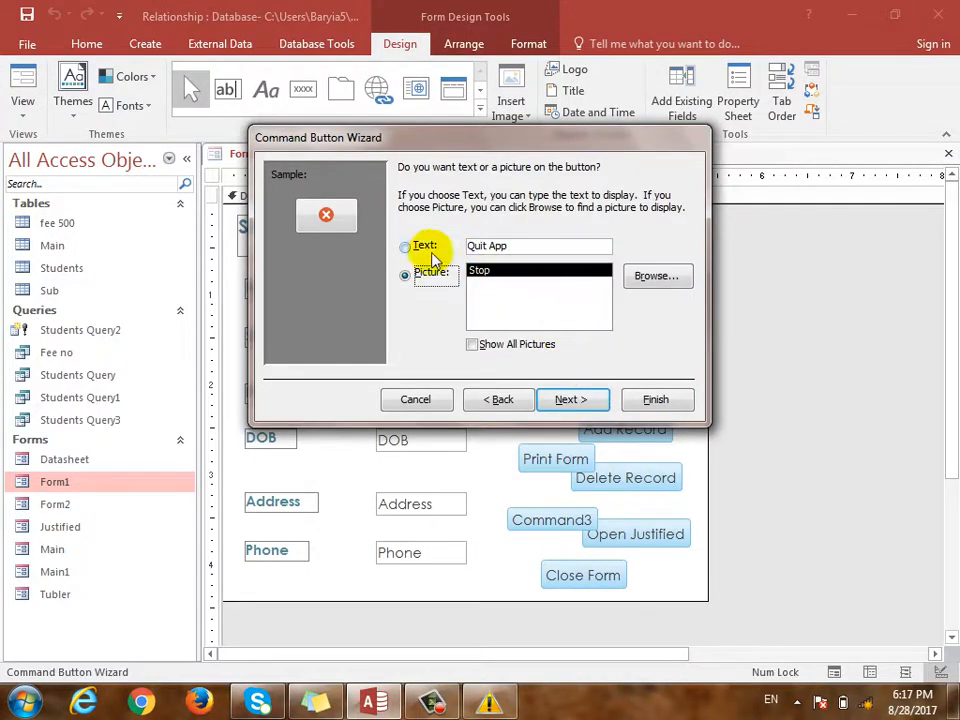
{"action": "left_click", "coordinate": [520, 246]}
{"action": "key", "text": "BackSpace"}
{"action": "key", "text": "BackSpace"}
{"action": "key", "text": "BackSpace"}
{"action": "key", "text": "BackSpace"}
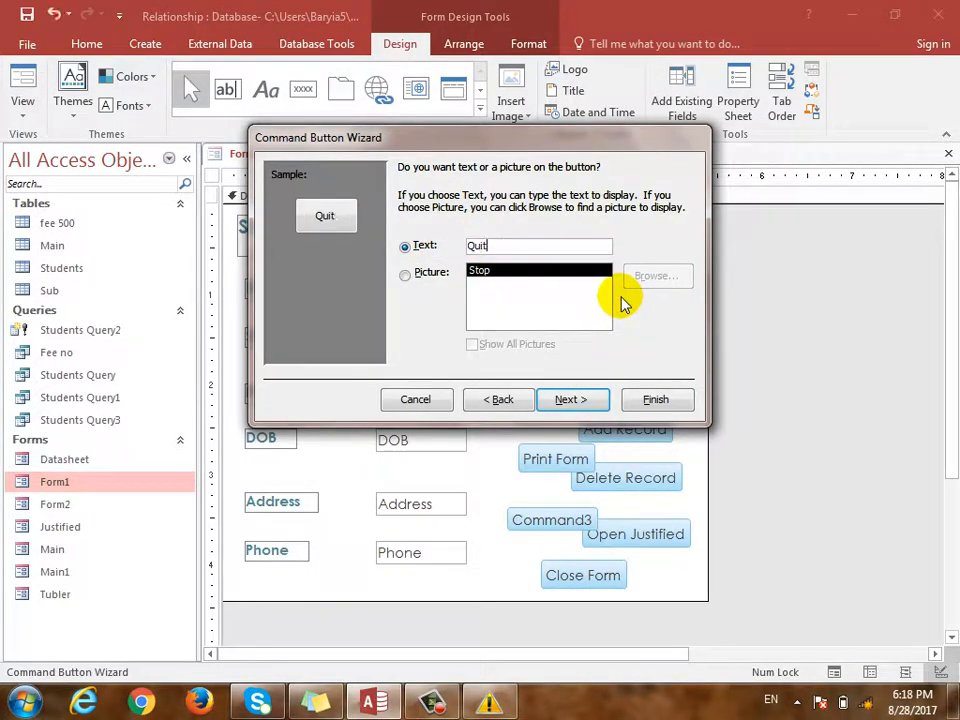
{"action": "type", "text": "Exit"}
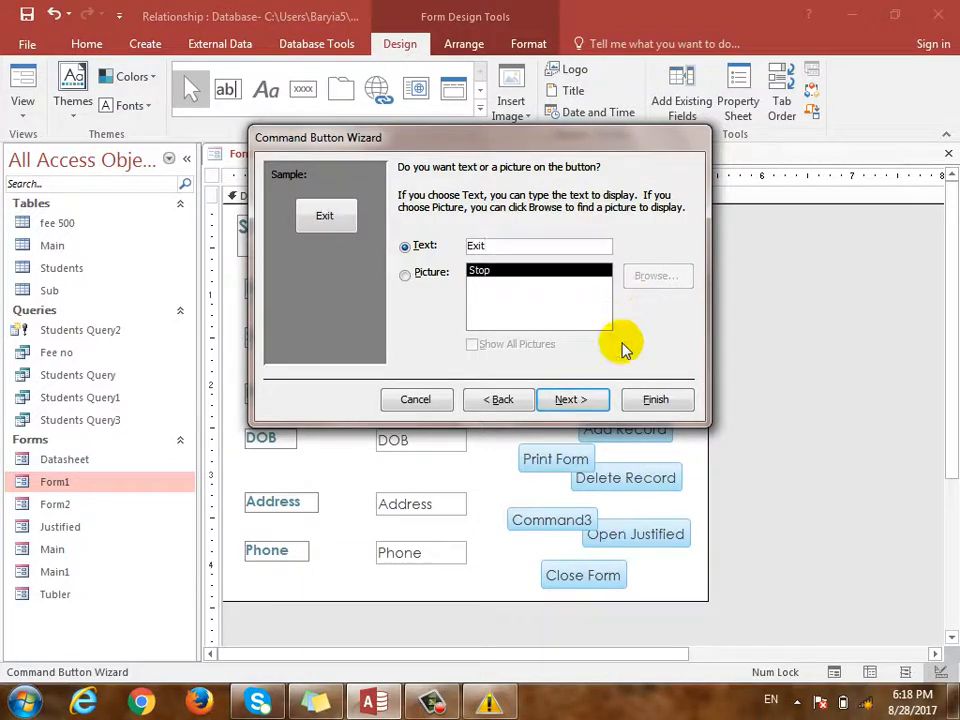
{"action": "left_click", "coordinate": [590, 399]}
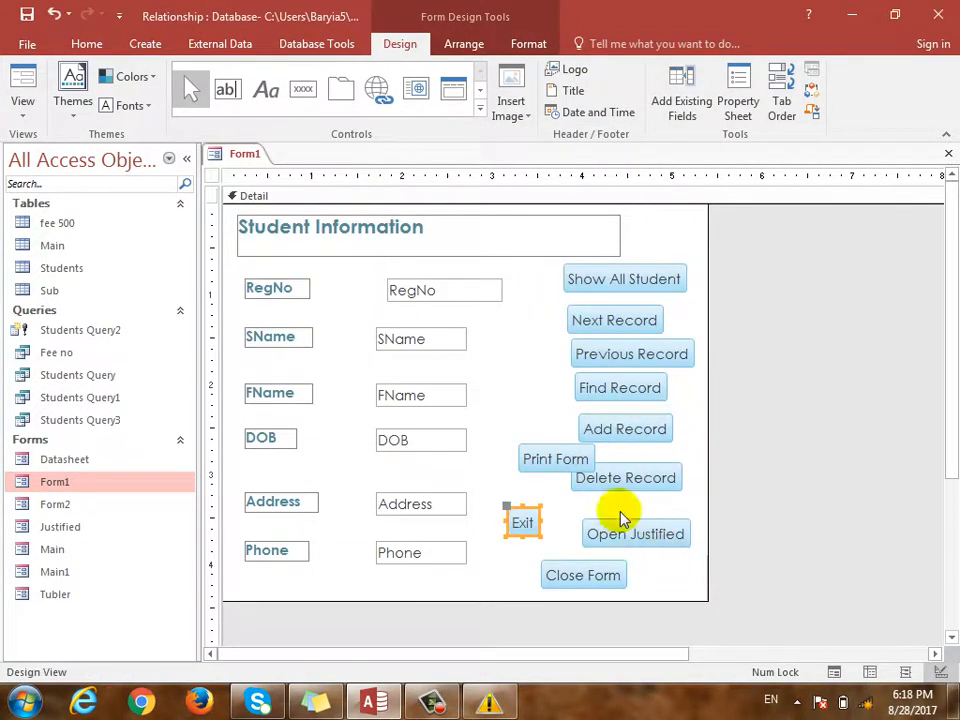
- Close Form1 from Form View with its Close Form button, saving the design changes, and test the Exit button on the reopened form
{"action": "left_click", "coordinate": [20, 108]}
{"action": "left_click", "coordinate": [50, 145]}
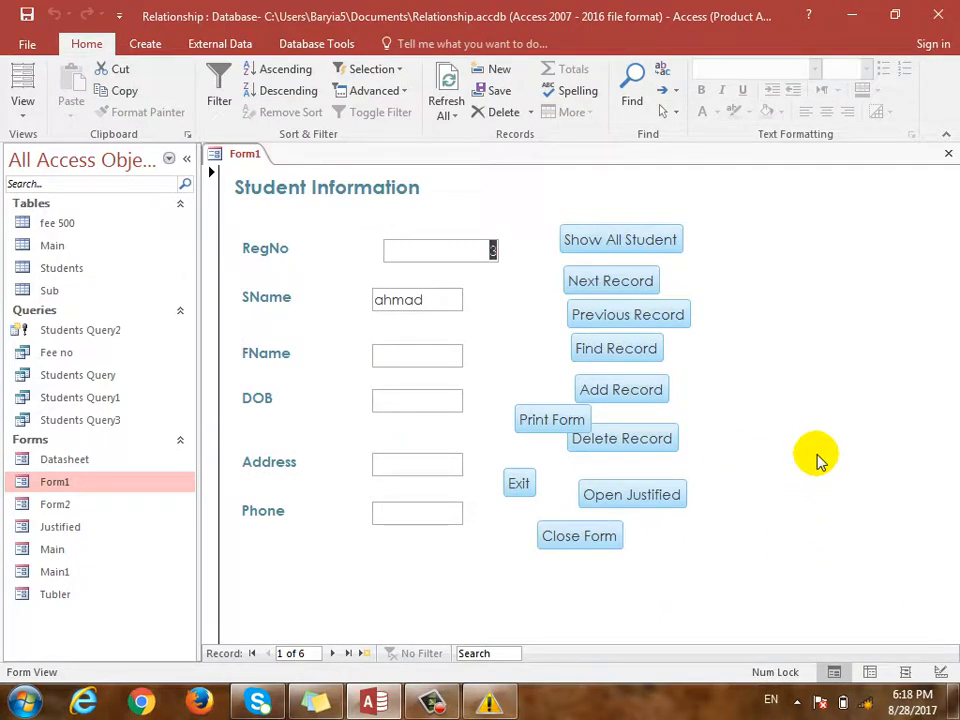
{"action": "left_click", "coordinate": [579, 536]}
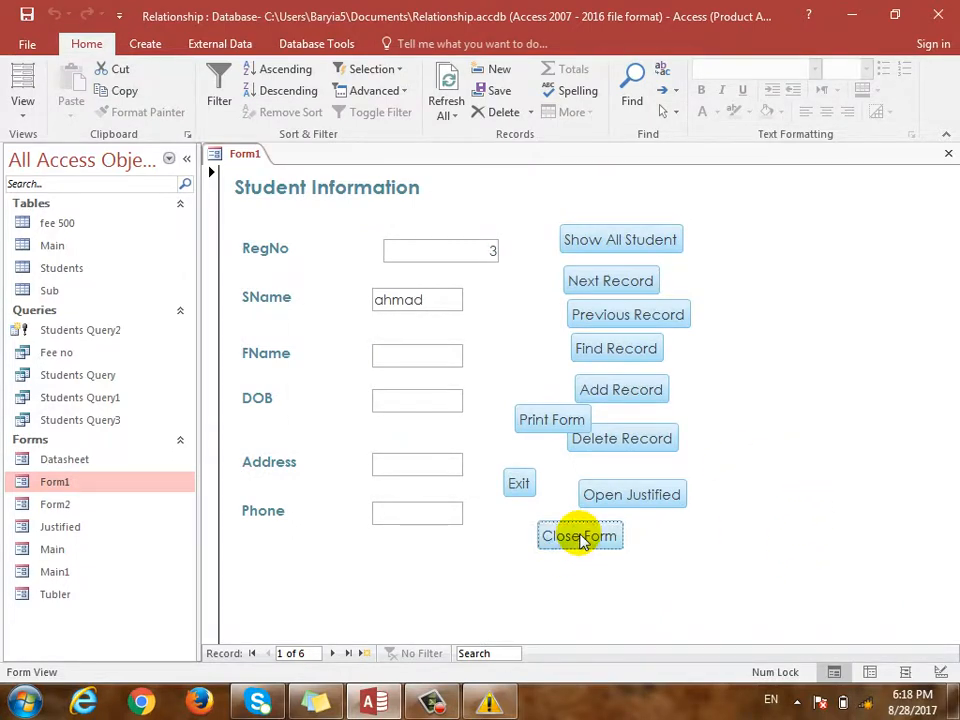
{"action": "left_click", "coordinate": [436, 398]}
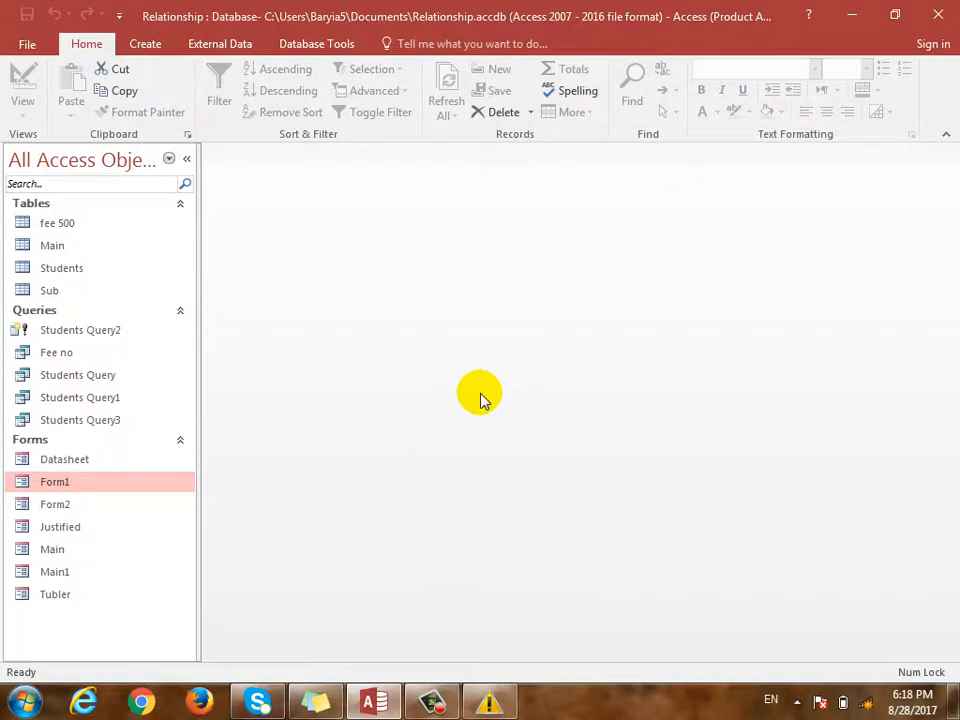
{"action": "double_click", "coordinate": [62, 484]}
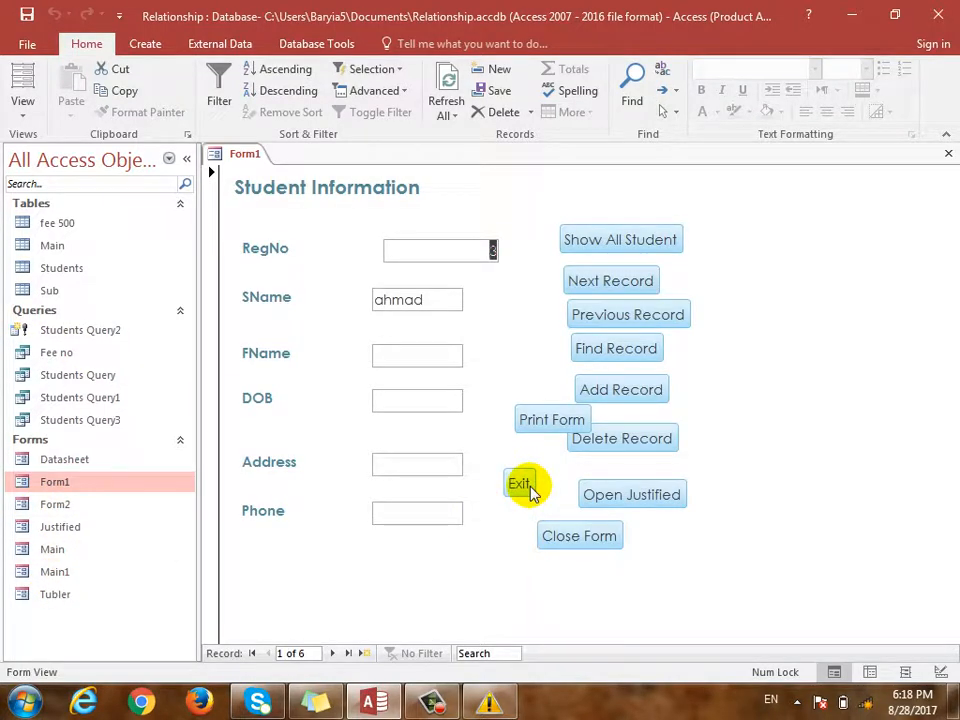
{"action": "left_click", "coordinate": [520, 484]}
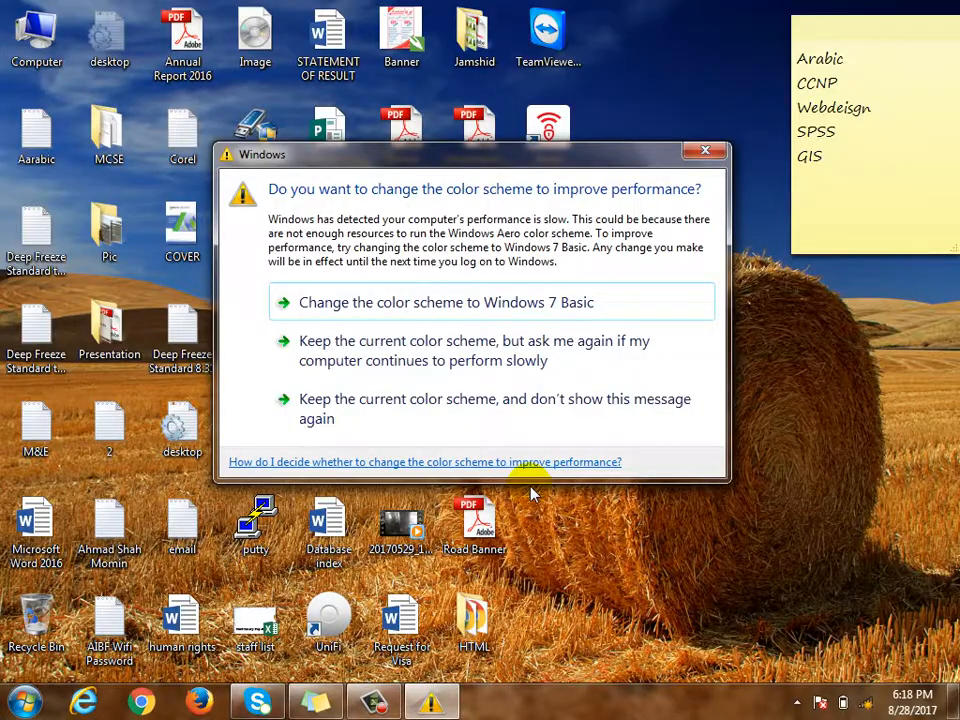
- Dismiss the Windows color scheme message, restart Access and close the Office activation notice
{"action": "left_click", "coordinate": [722, 150]}
{"action": "key", "text": "super"}
{"action": "left_click", "coordinate": [131, 448]}
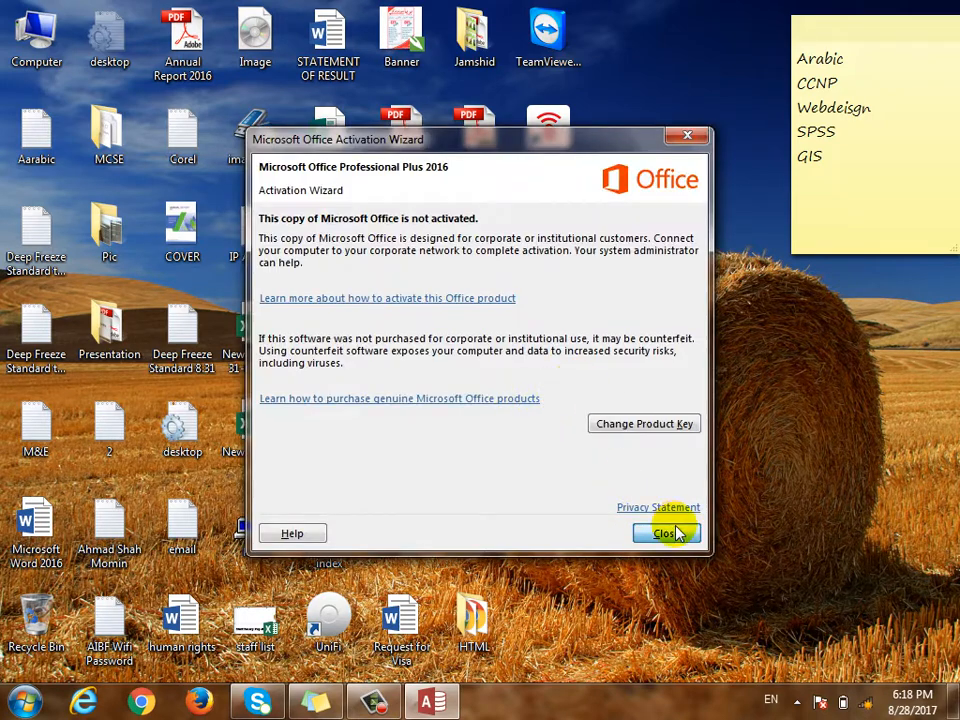
{"action": "left_click", "coordinate": [665, 533]}
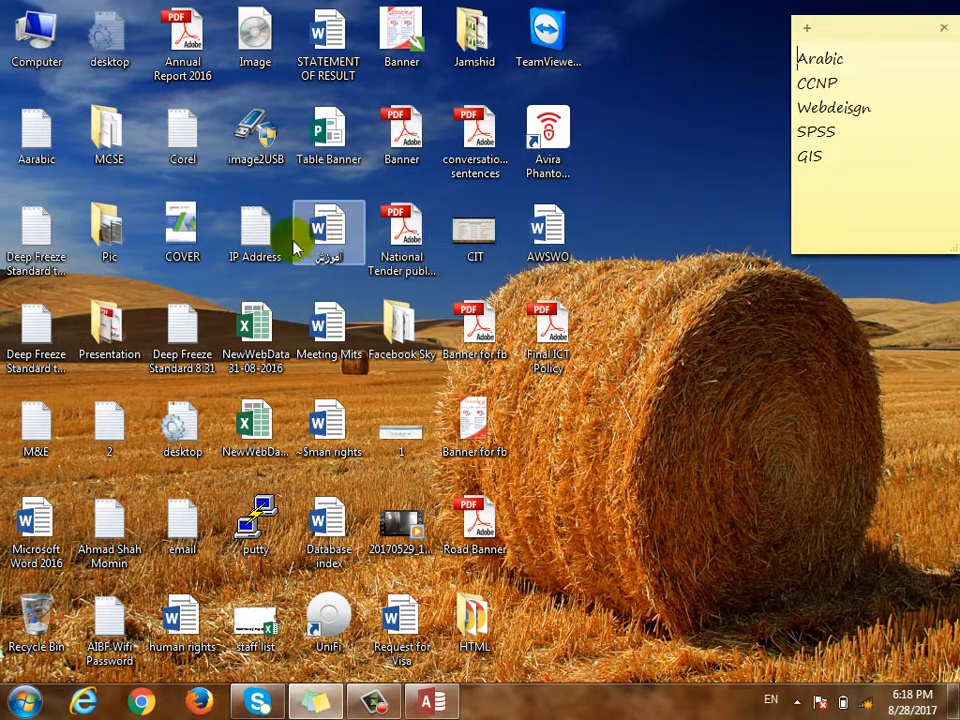
{"action": "left_click", "coordinate": [433, 703]}
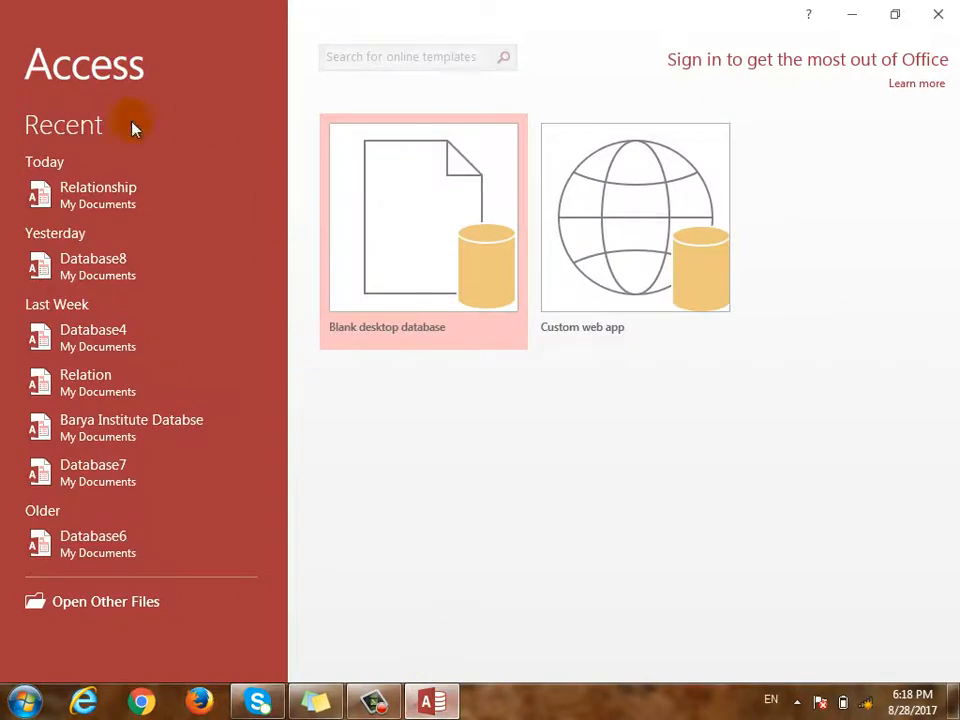
- Open the recent Relationship database and show Form1 in Form View
{"action": "left_click", "coordinate": [69, 184]}
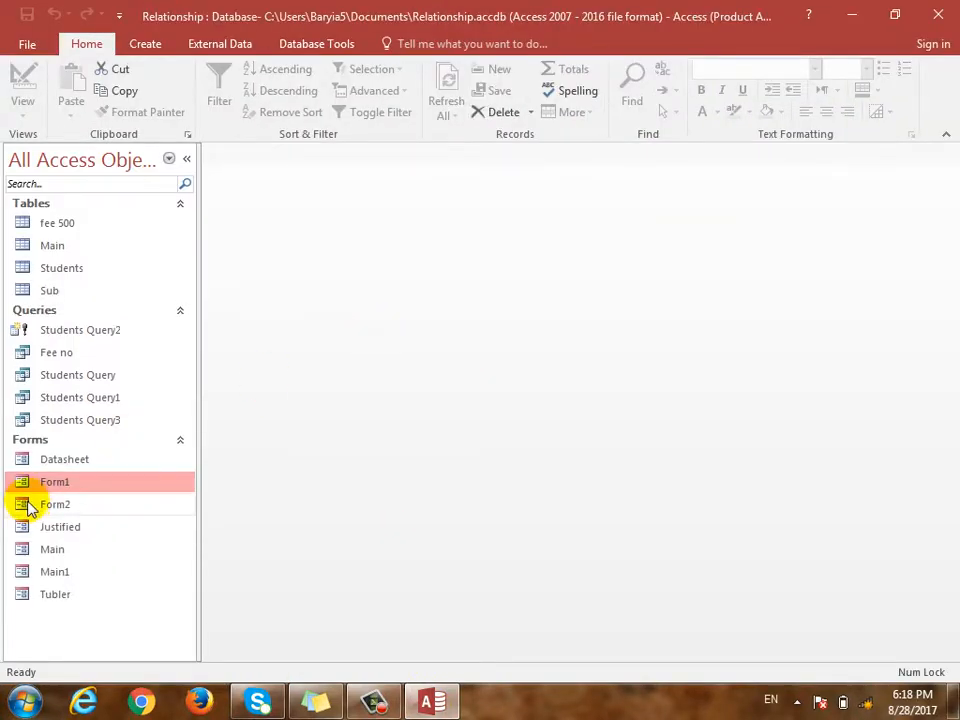
{"action": "double_click", "coordinate": [51, 482]}
{"action": "key", "text": "ctrl+period"}
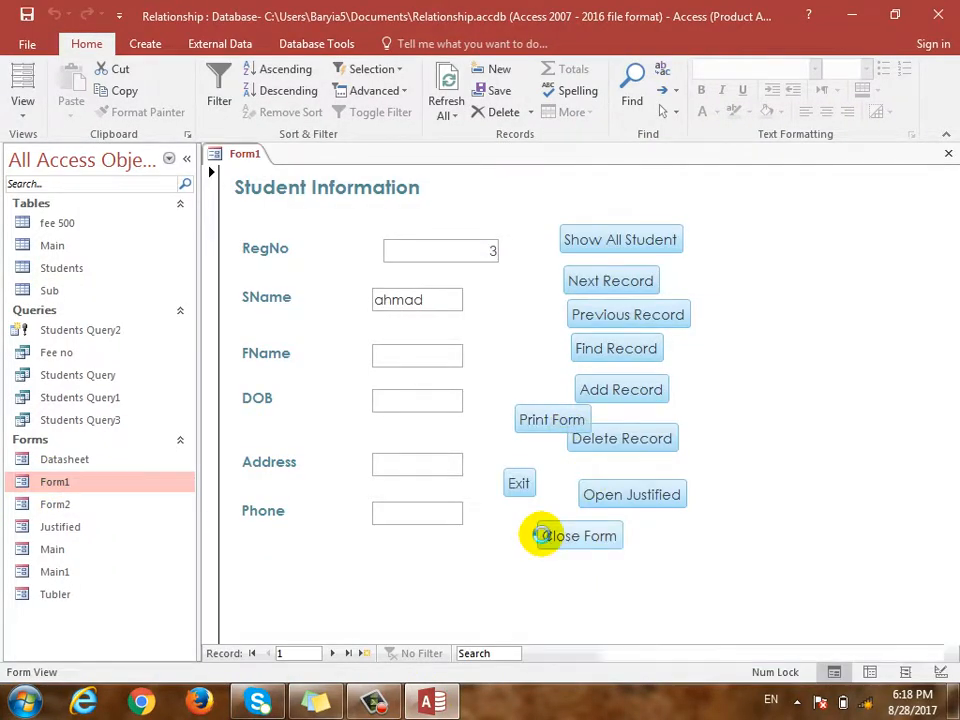
- Add an Auto Dialer command button from the Miscellaneous category beside the SName field, labelled with the text "Auto Dialer"
{"action": "left_click", "coordinate": [302, 89]}
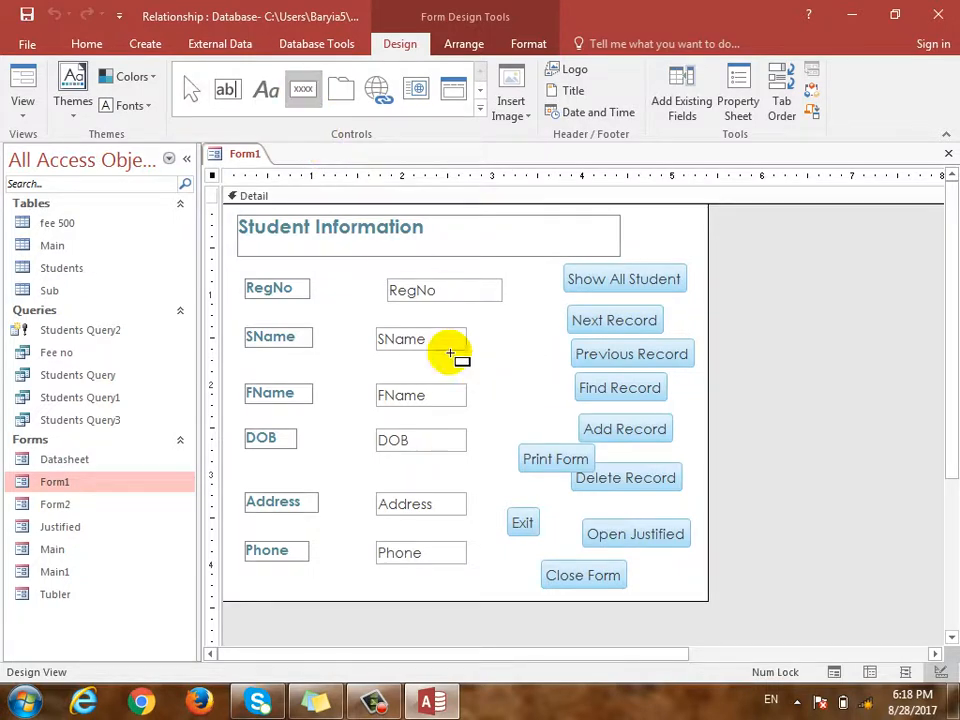
{"action": "left_click_drag", "start_coordinate": [583, 372], "coordinate": [490, 352]}
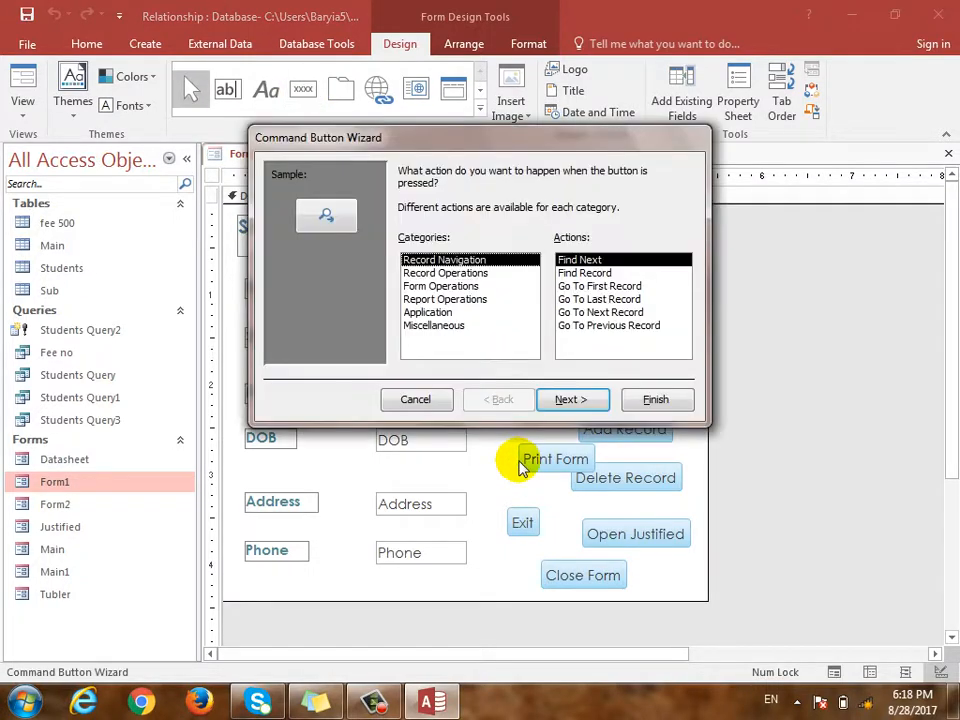
{"action": "left_click", "coordinate": [440, 325]}
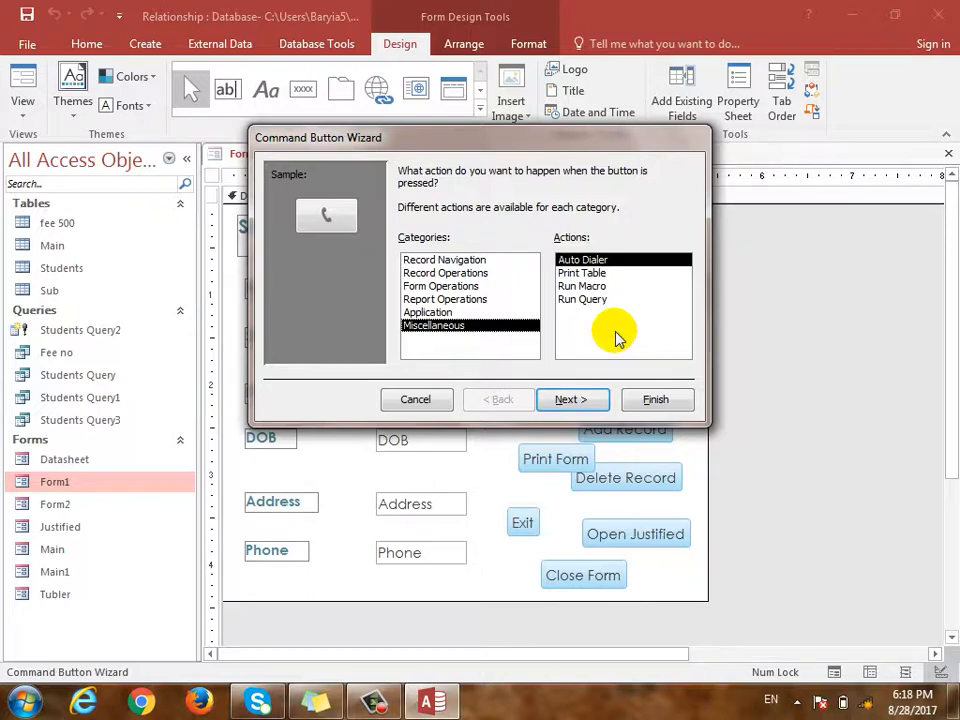
{"action": "left_click", "coordinate": [572, 400]}
{"action": "left_click", "coordinate": [407, 247]}
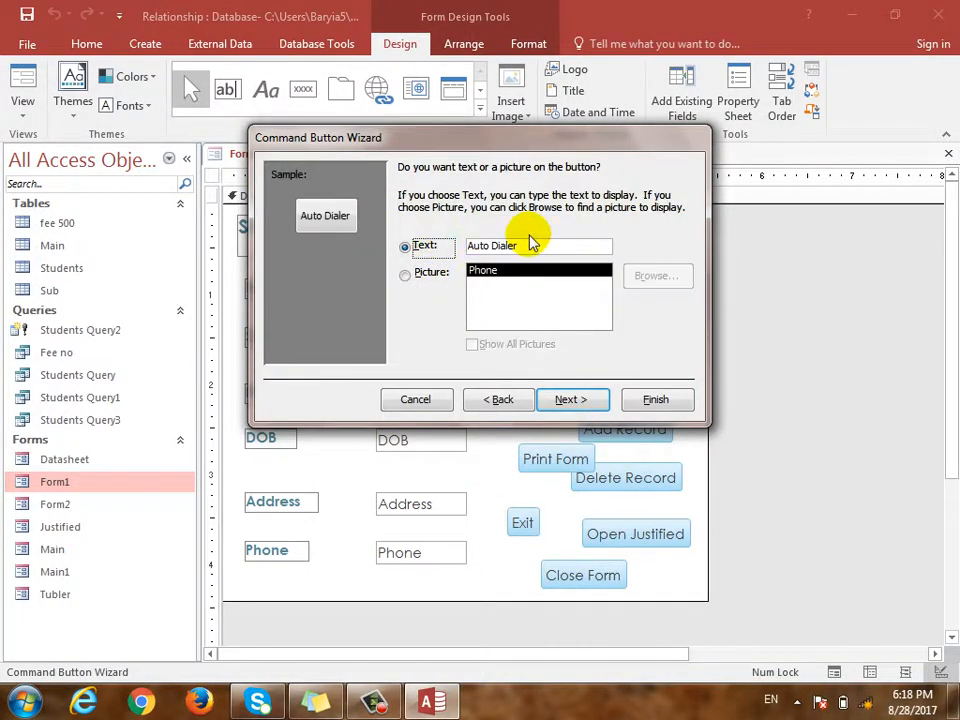
{"action": "left_click", "coordinate": [561, 395]}
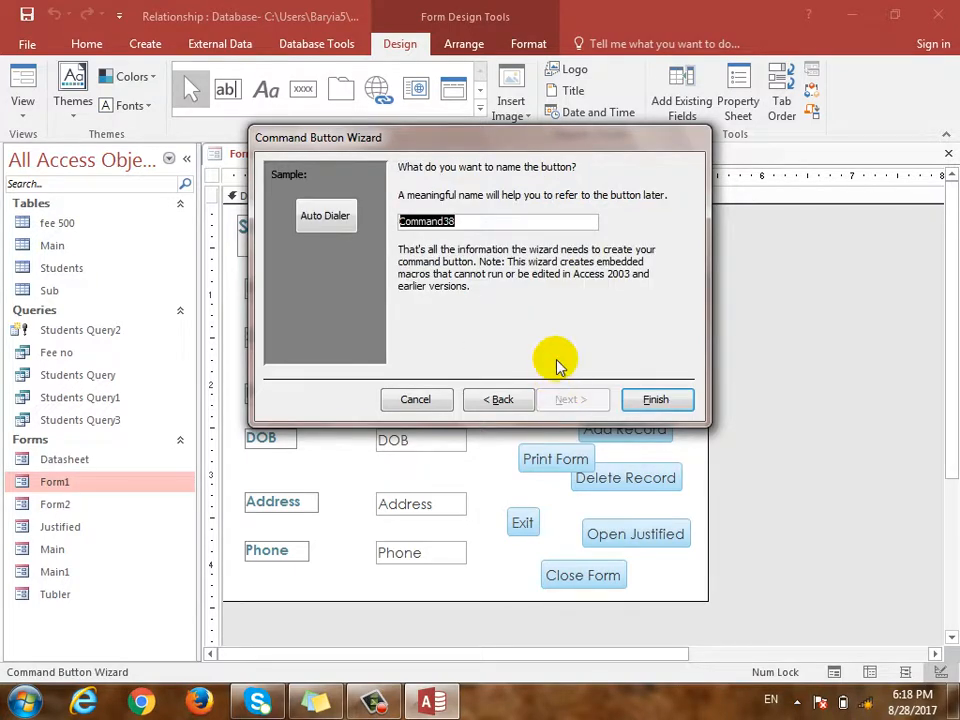
{"action": "left_click", "coordinate": [660, 401]}
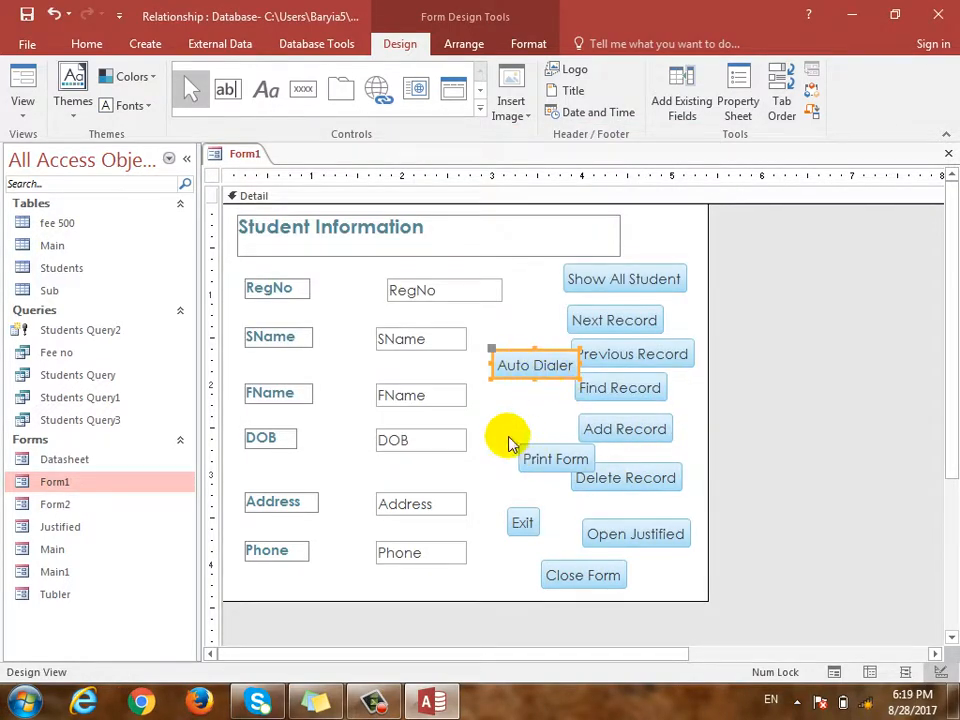
- Test the Auto Dialer button in Form View with the prefilled number, and cancel the Windows Location Information request
{"action": "left_click", "coordinate": [24, 85]}
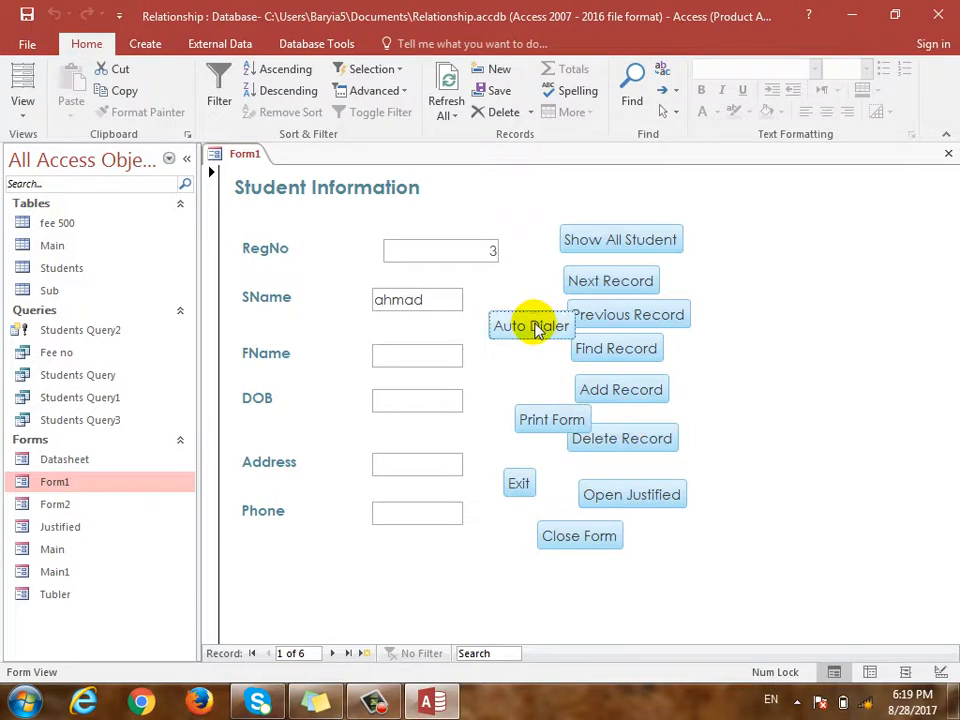
{"action": "left_click", "coordinate": [529, 326]}
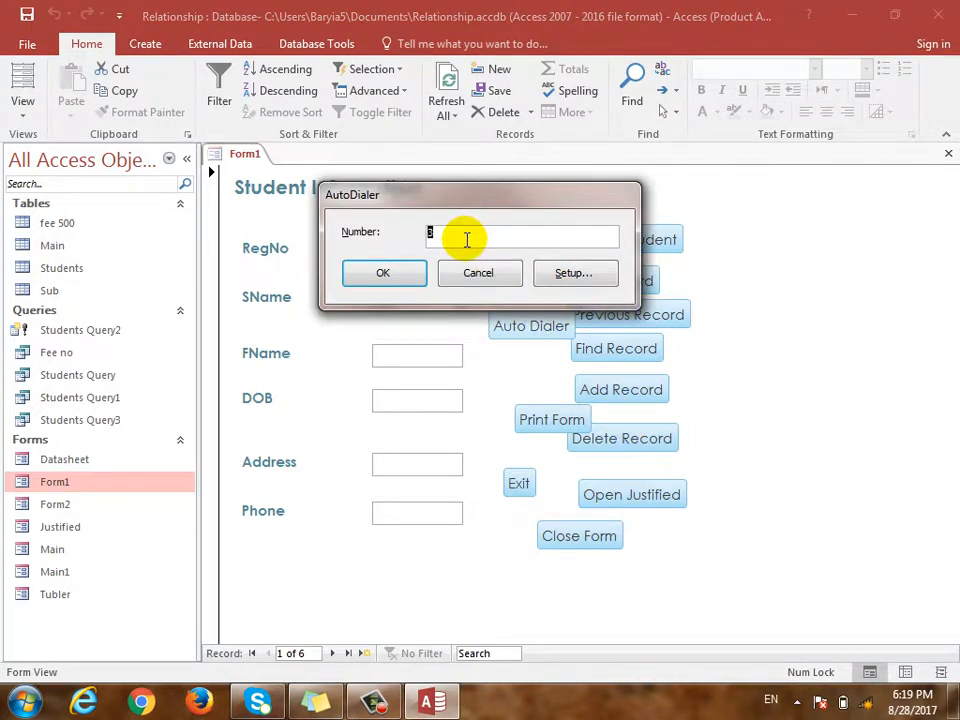
{"action": "left_click", "coordinate": [376, 282]}
{"action": "left_click", "coordinate": [489, 702]}
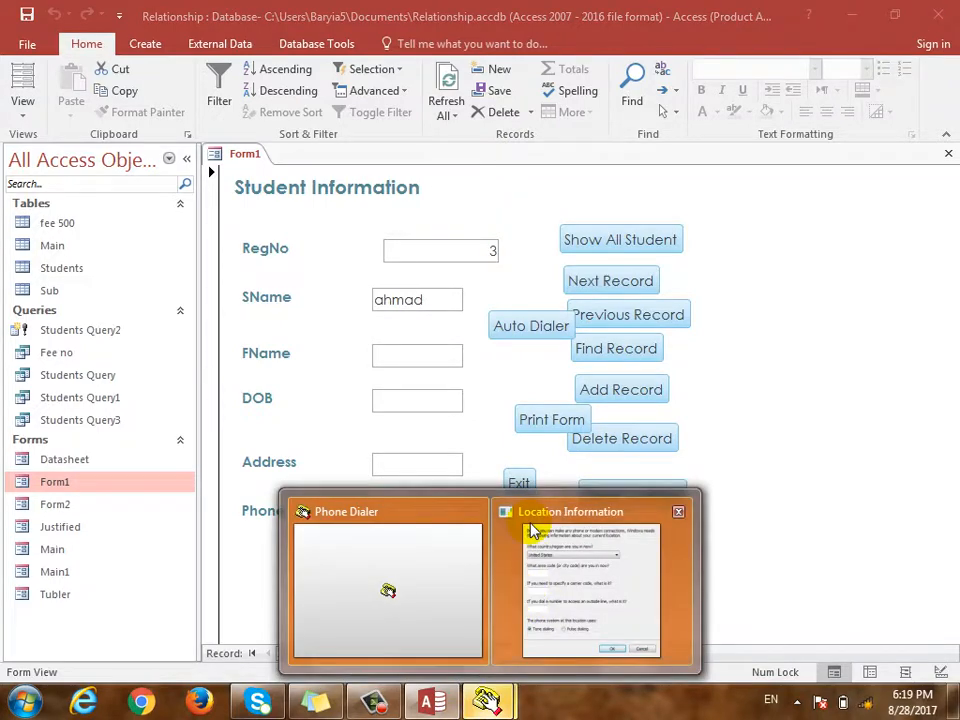
{"action": "left_click", "coordinate": [570, 628]}
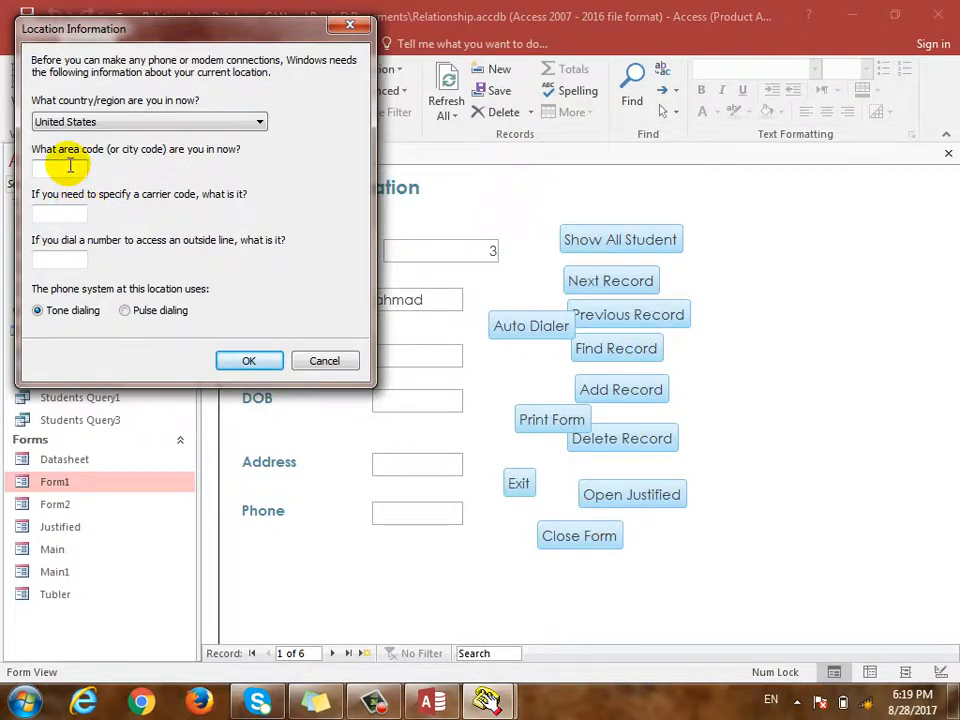
{"action": "left_click", "coordinate": [327, 368]}
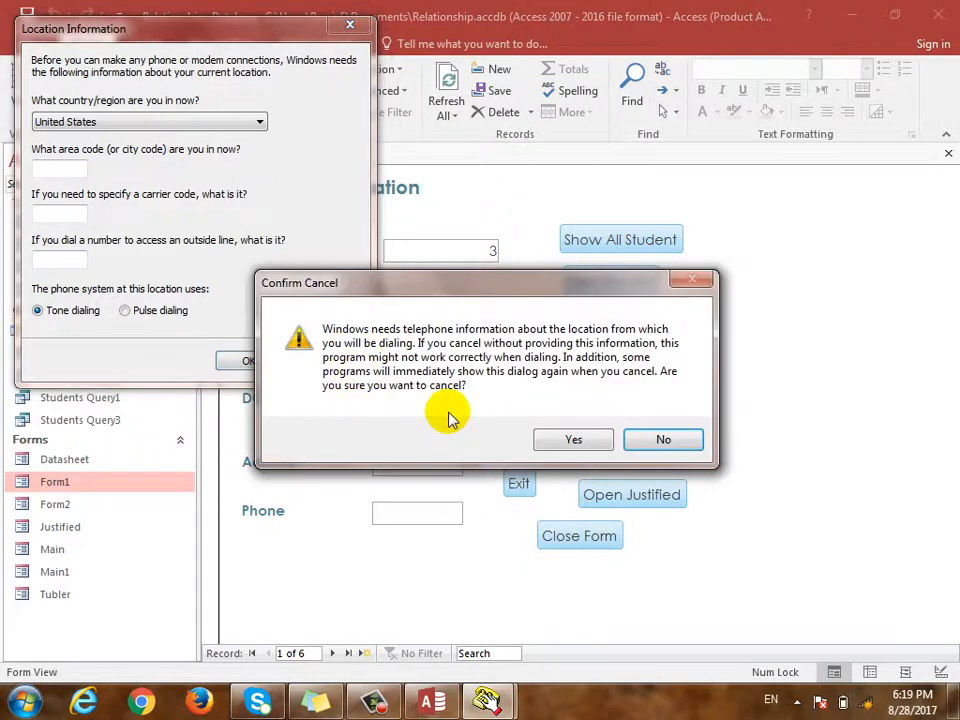
{"action": "left_click", "coordinate": [550, 439]}
{"action": "left_click", "coordinate": [662, 434]}
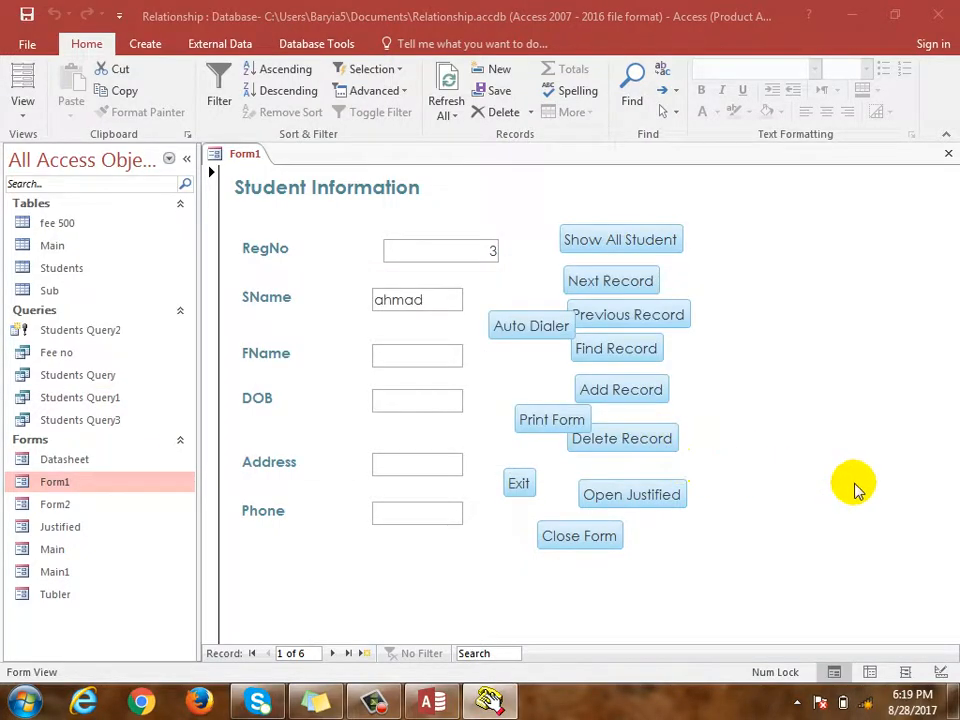
- Return to Design View and place a command button above Print Form with the Miscellaneous action Print Table
{"action": "right_click", "coordinate": [814, 489]}
{"action": "left_click", "coordinate": [793, 508]}
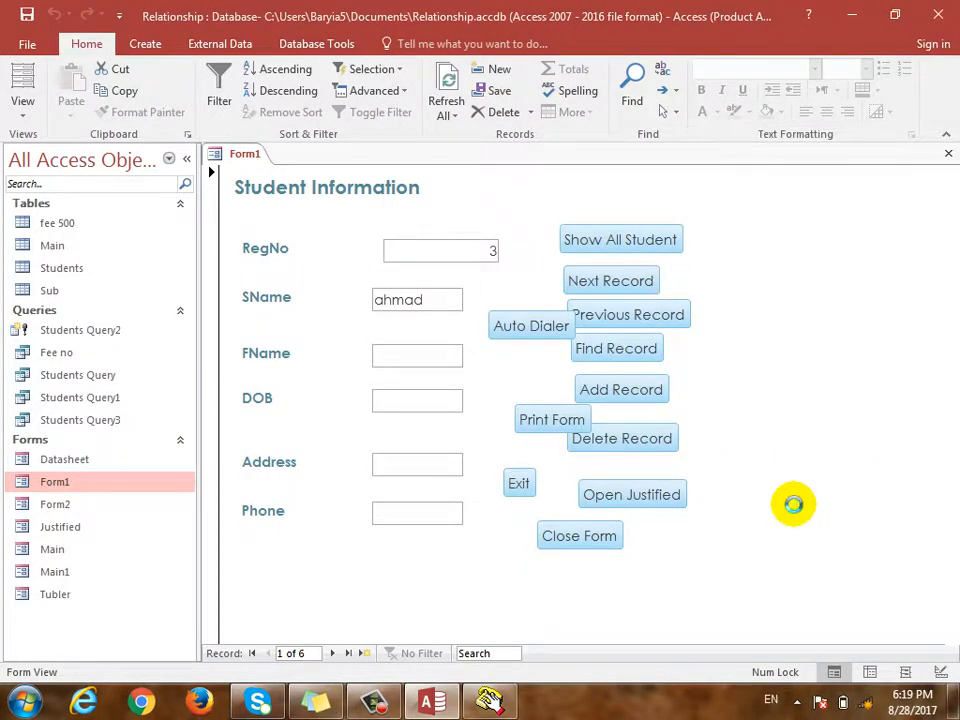
{"action": "left_click", "coordinate": [518, 409]}
{"action": "left_click", "coordinate": [303, 88]}
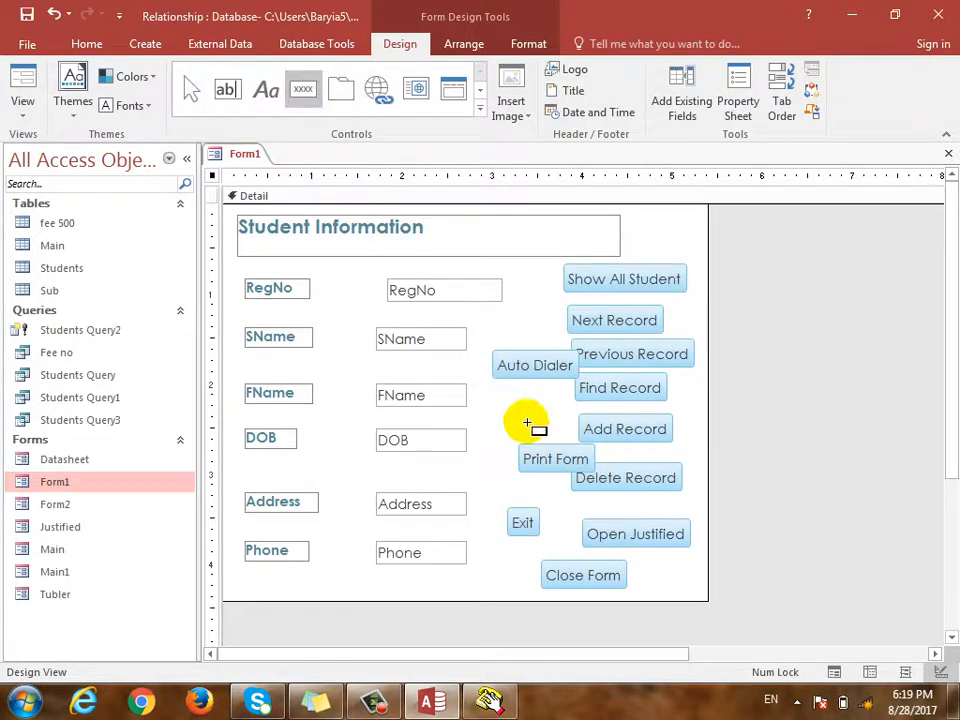
{"action": "left_click", "coordinate": [499, 400]}
{"action": "left_click", "coordinate": [420, 326]}
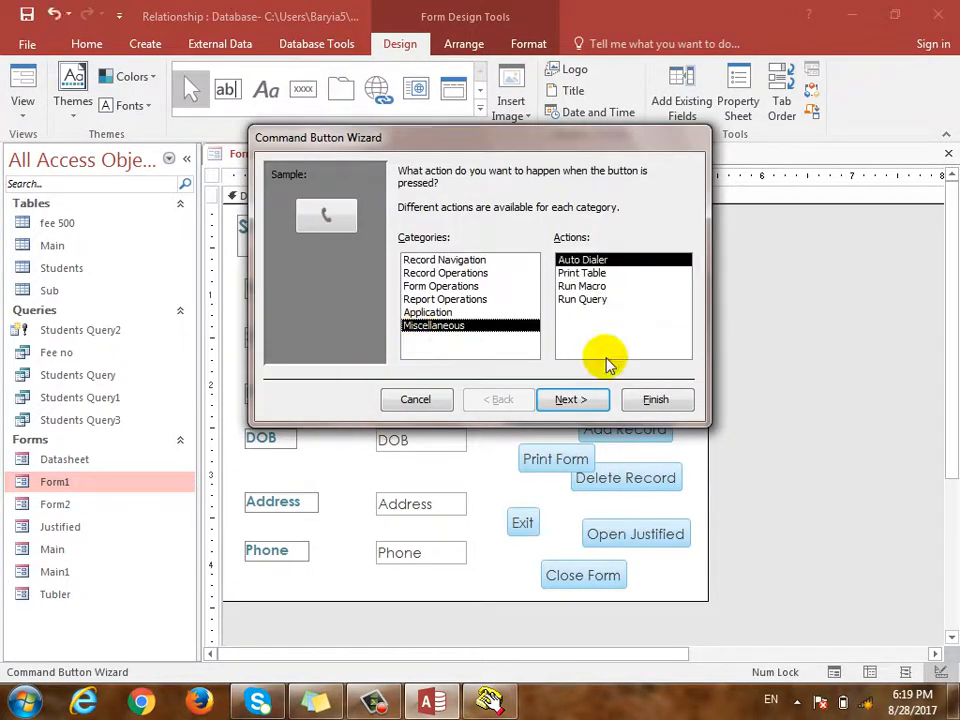
{"action": "left_click", "coordinate": [600, 273]}
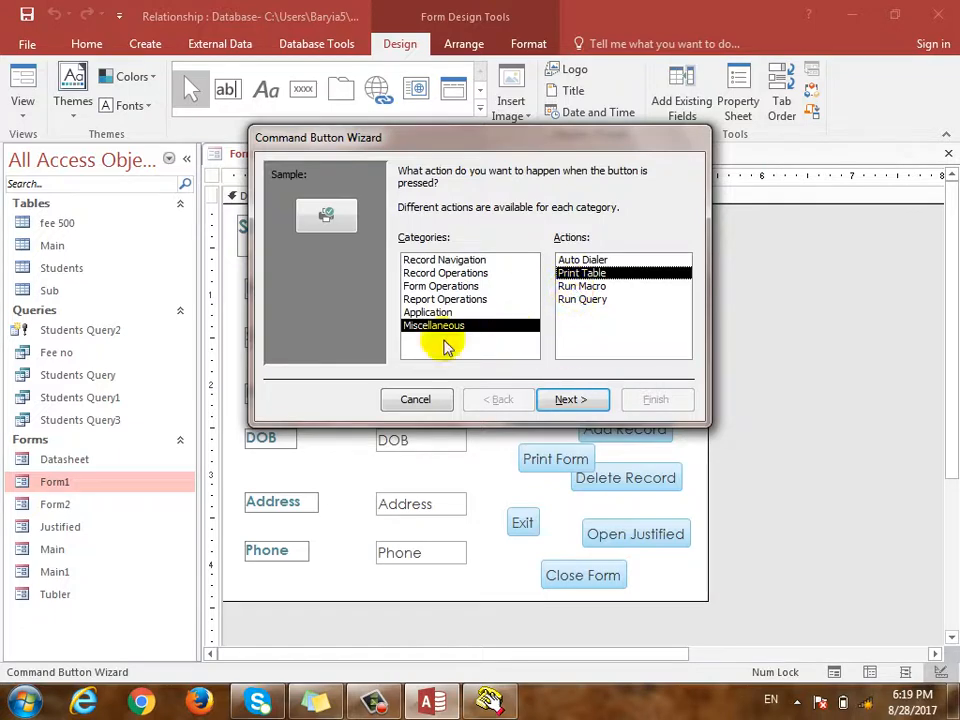
{"action": "left_click", "coordinate": [567, 400]}
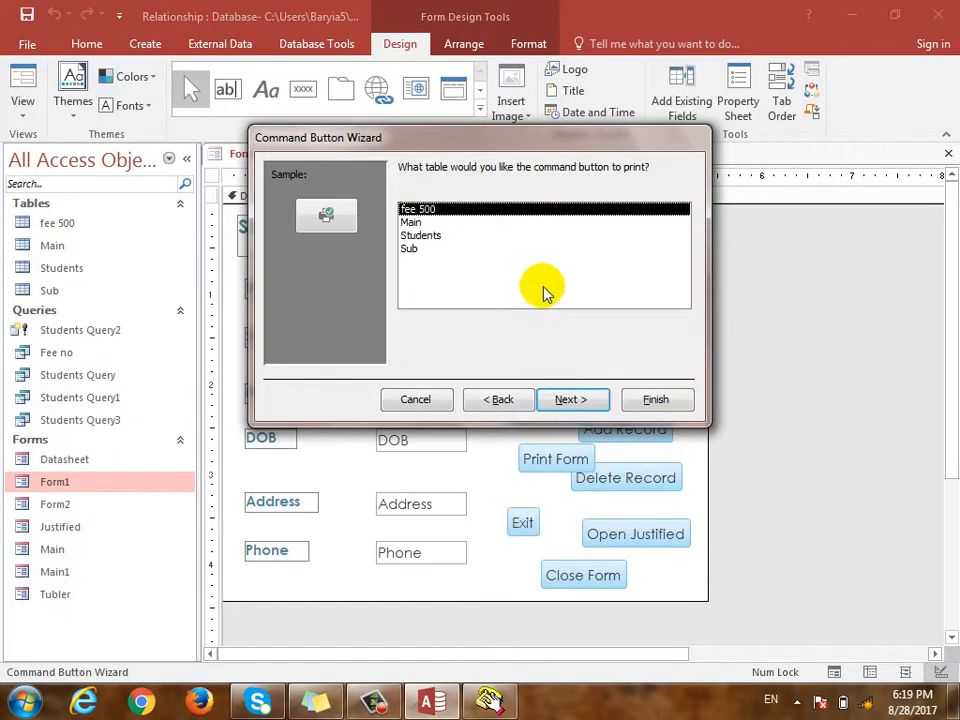
- Make the button print the Main table, label it with the text "Print Table" and finish creating it
{"action": "left_click", "coordinate": [432, 224]}
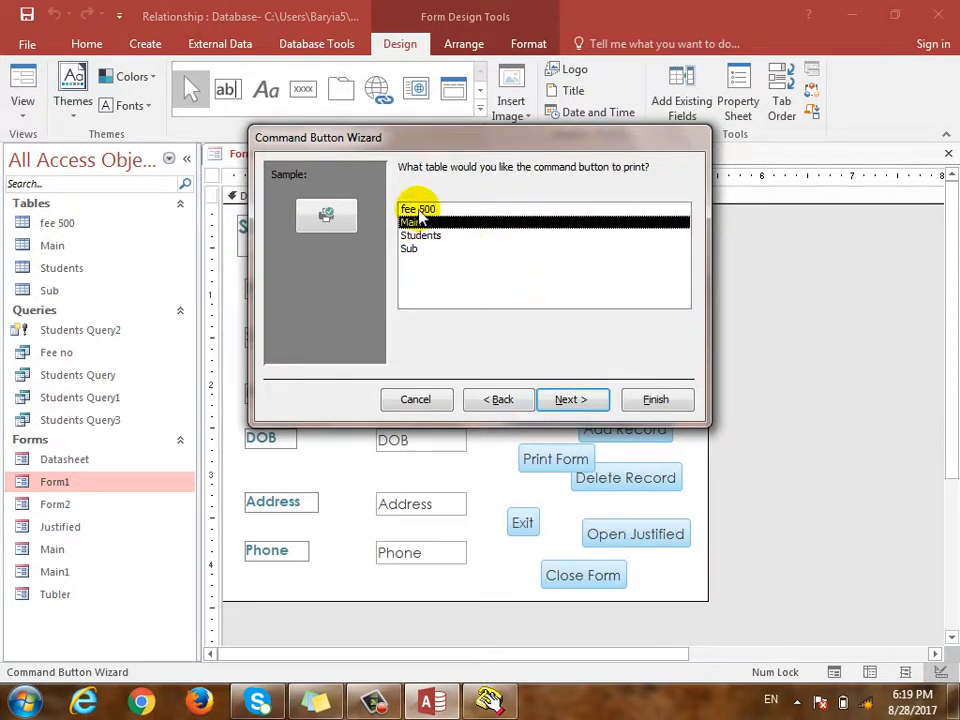
{"action": "left_click", "coordinate": [419, 210]}
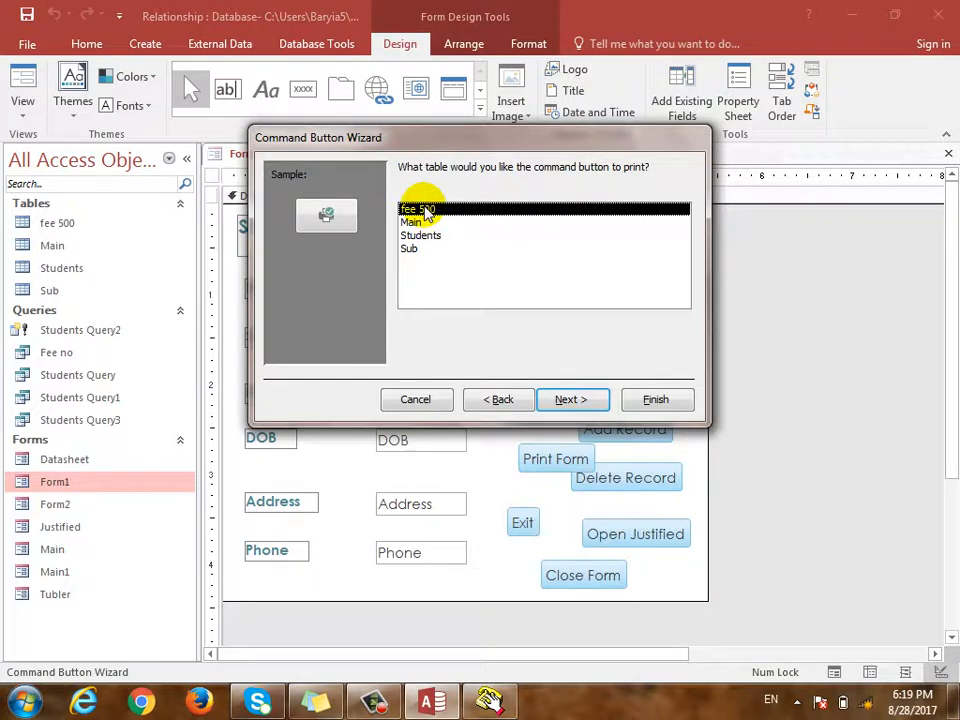
{"action": "left_click", "coordinate": [409, 222]}
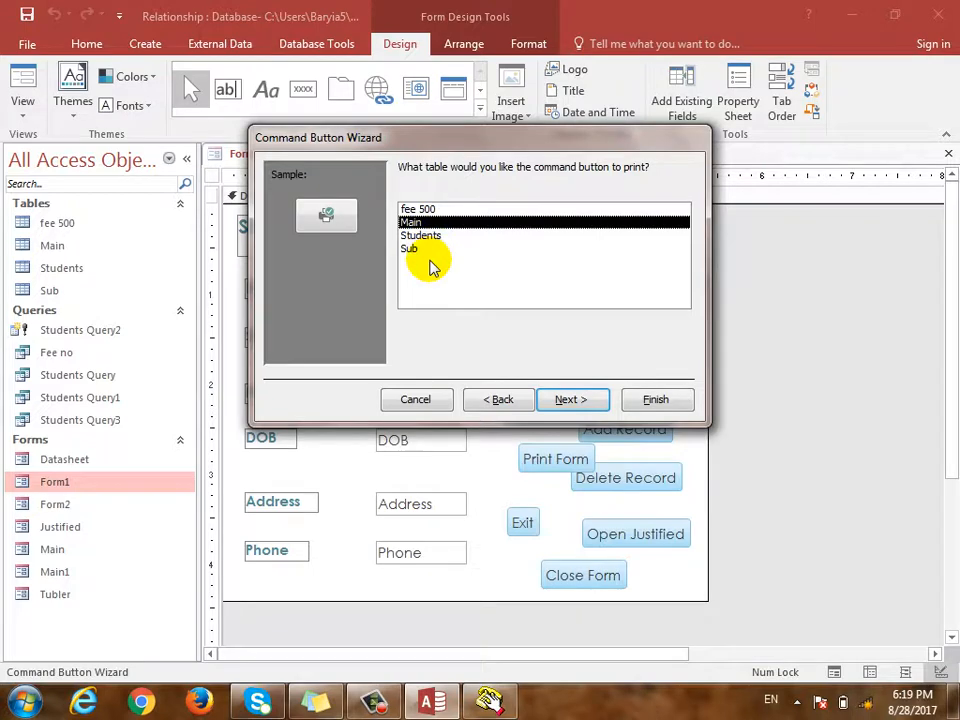
{"action": "left_click", "coordinate": [563, 398]}
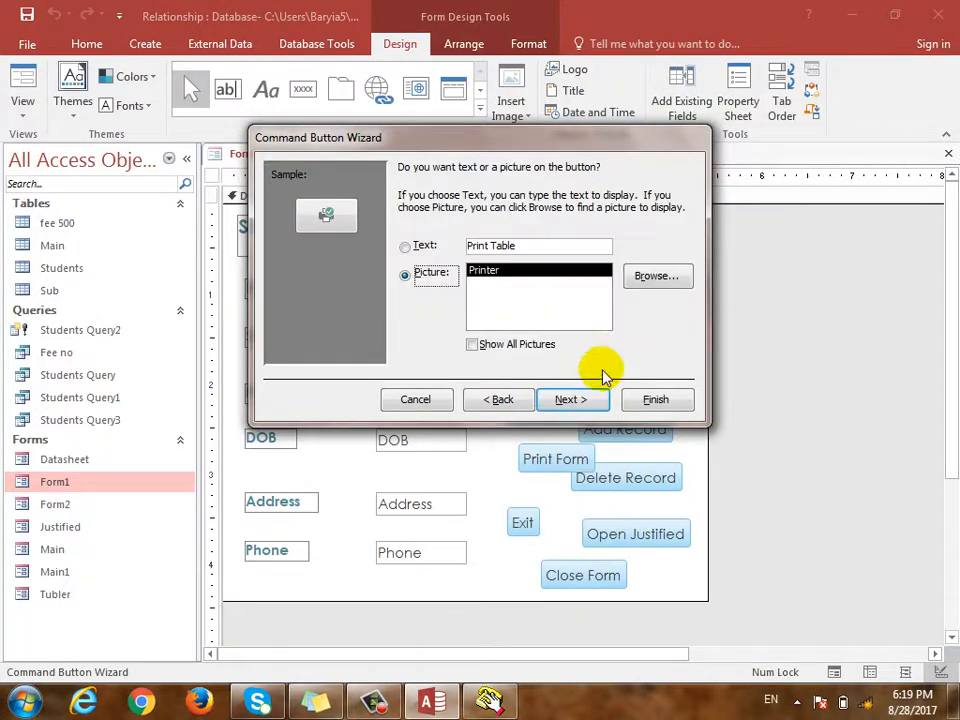
{"action": "left_click", "coordinate": [405, 247]}
{"action": "left_click", "coordinate": [564, 398]}
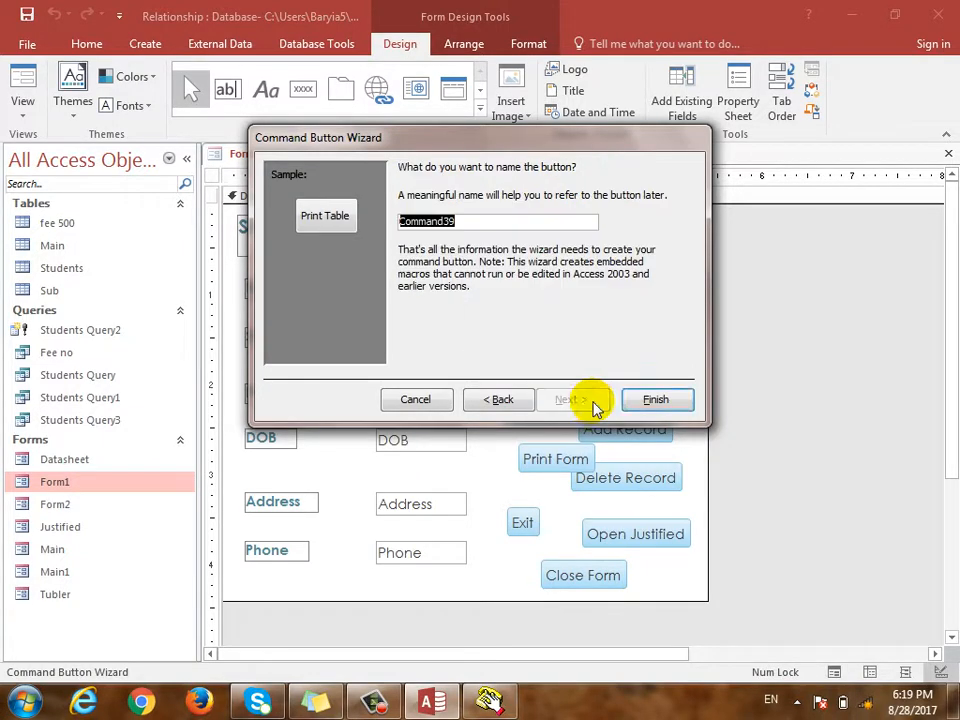
{"action": "left_click", "coordinate": [652, 402]}
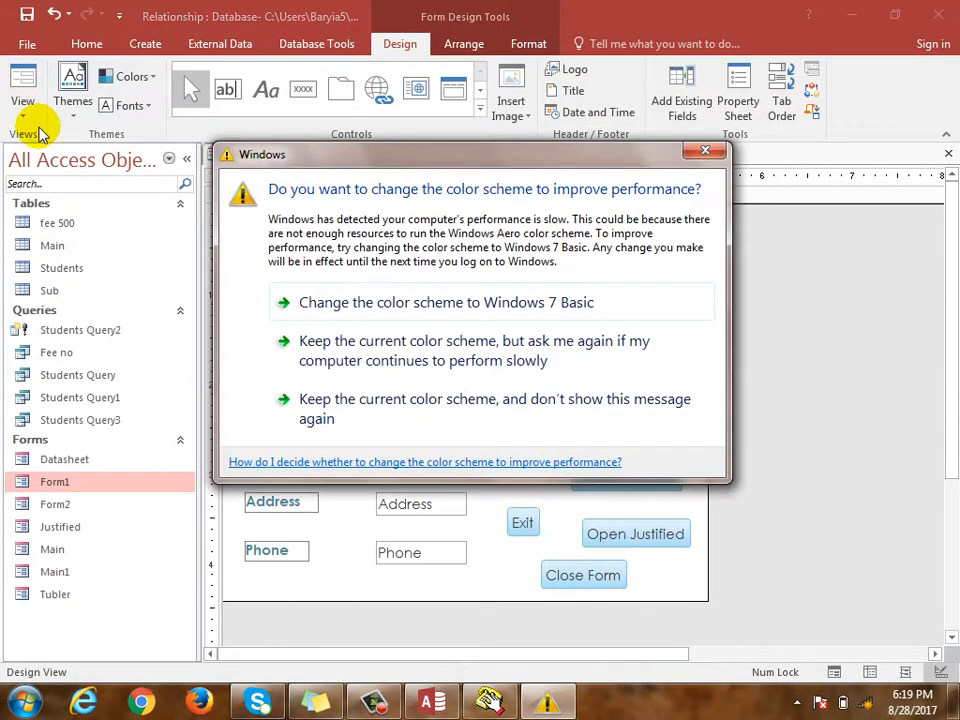
- Dismiss the color scheme message and test Print Table in Form View, choosing printer HP LaserJet P2050 Series PCL6 (Copy 1) and cancelling the print
{"action": "left_click", "coordinate": [705, 150]}
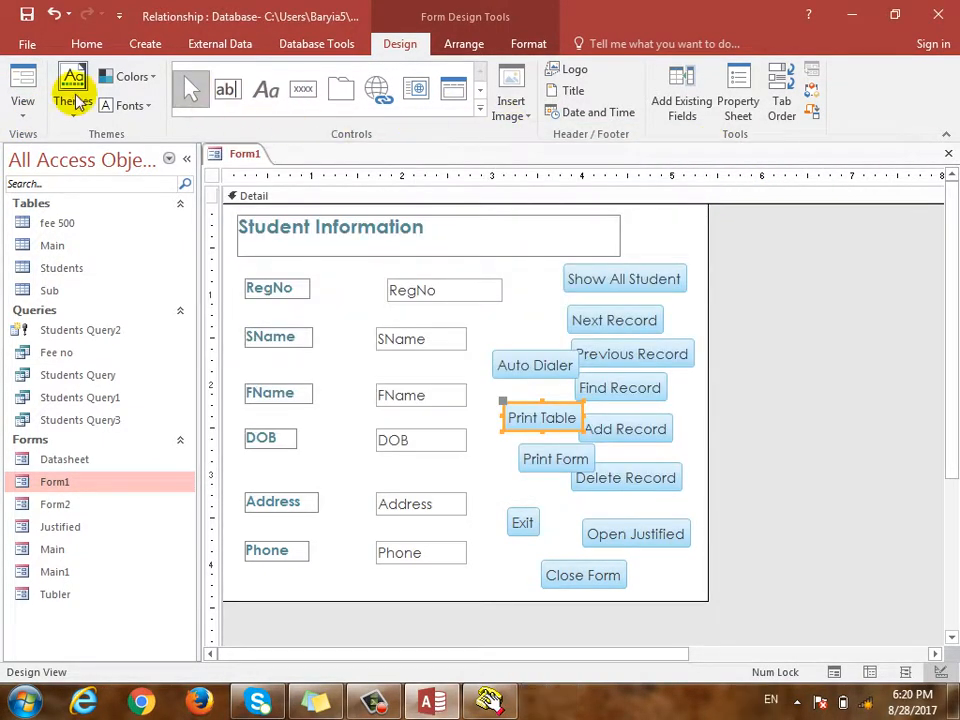
{"action": "left_click", "coordinate": [20, 115]}
{"action": "left_click", "coordinate": [55, 147]}
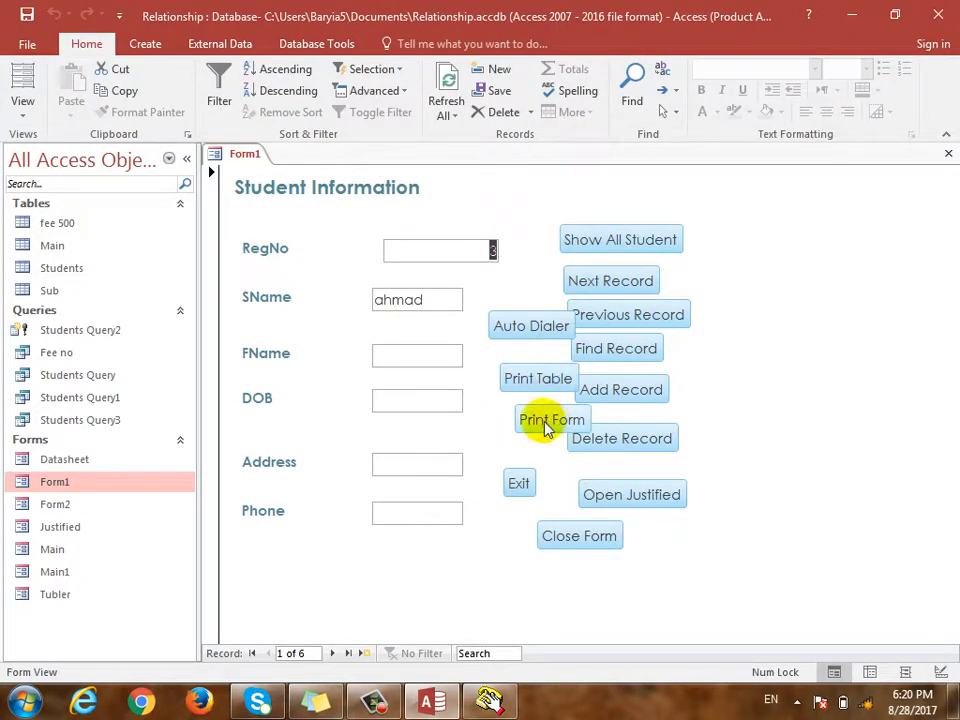
{"action": "left_click", "coordinate": [407, 300]}
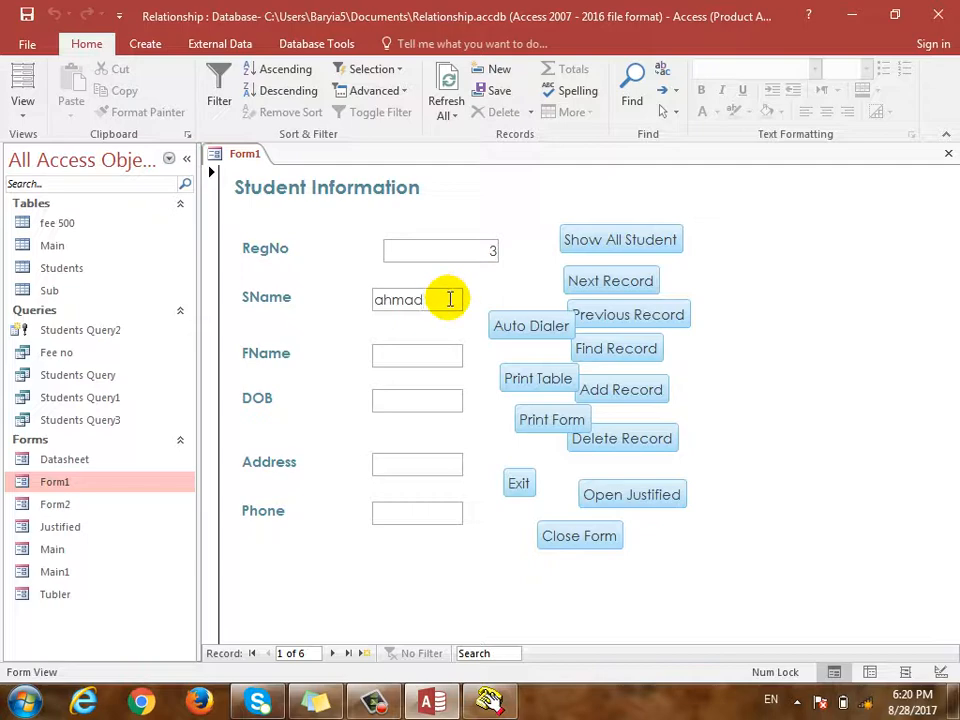
{"action": "left_click", "coordinate": [541, 378]}
{"action": "left_click", "coordinate": [467, 190]}
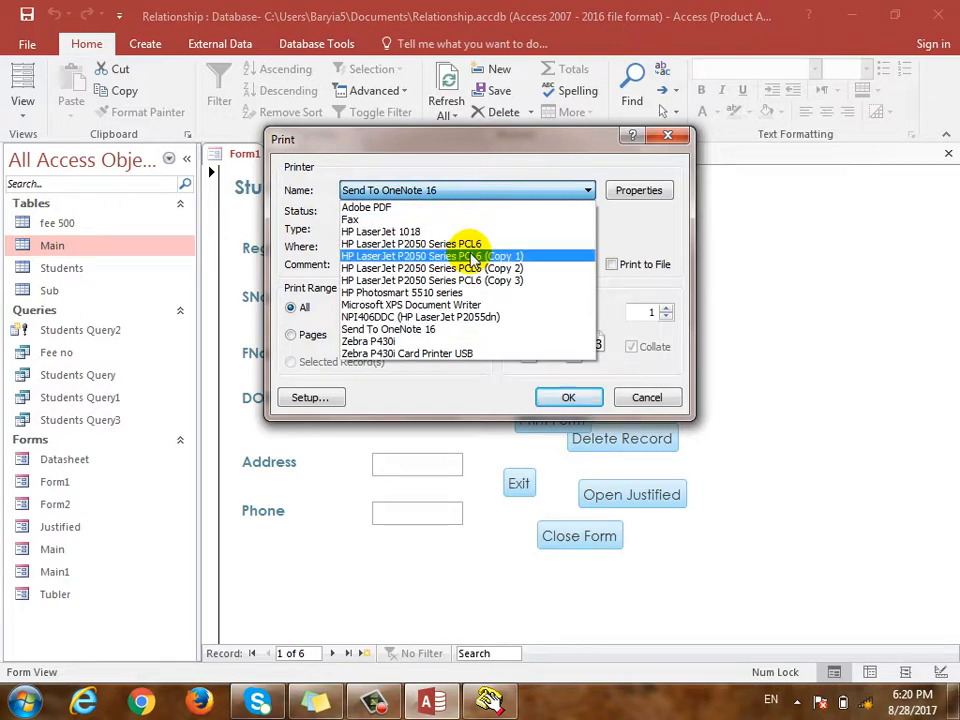
{"action": "left_click", "coordinate": [470, 257]}
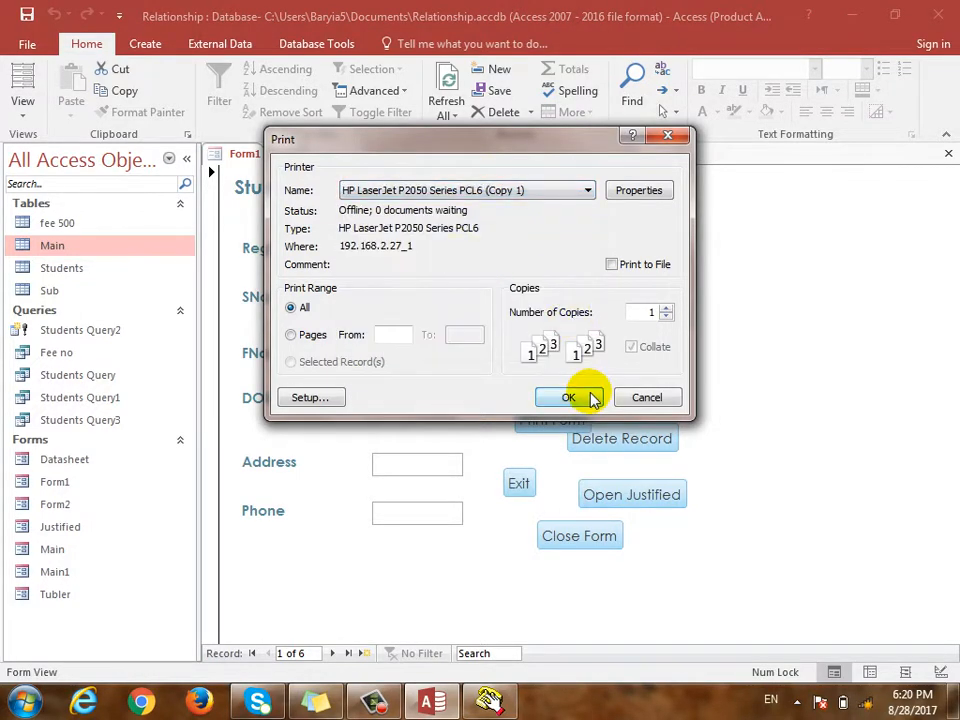
{"action": "left_click", "coordinate": [645, 398]}
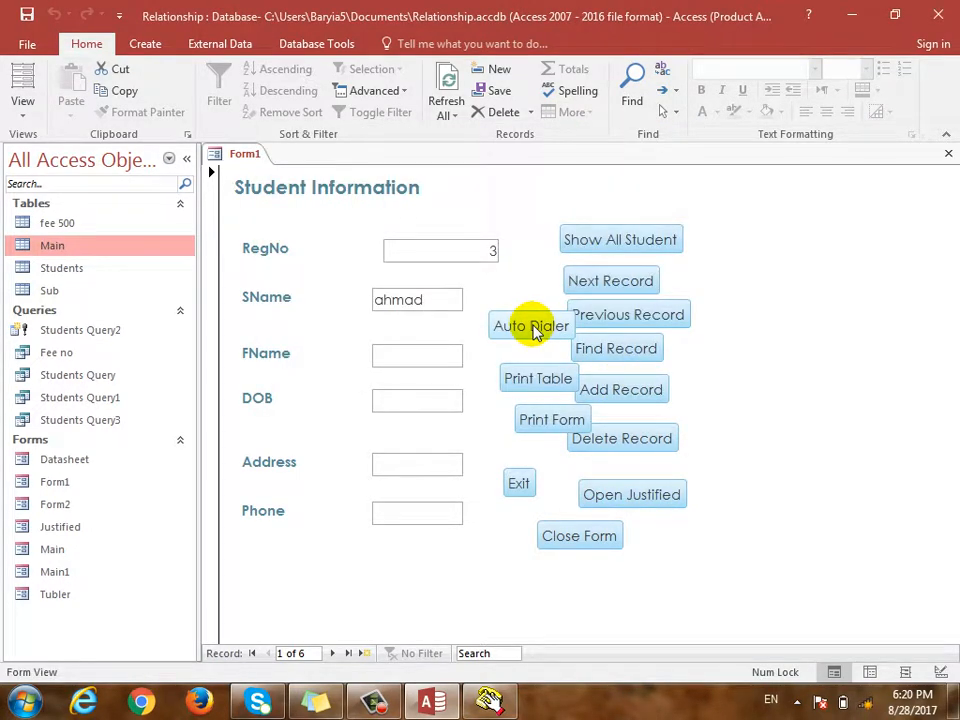
- Return to Design View and place a command button below Exit with the Miscellaneous action Run Query
{"action": "double_click", "coordinate": [807, 361]}
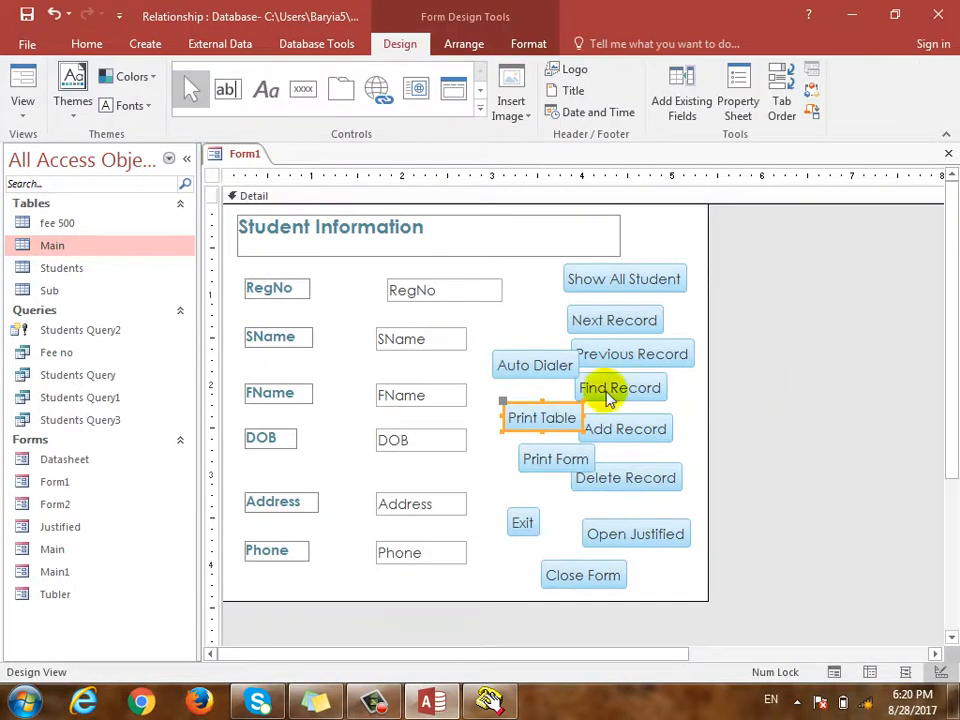
{"action": "left_click", "coordinate": [519, 317]}
{"action": "left_click", "coordinate": [302, 89]}
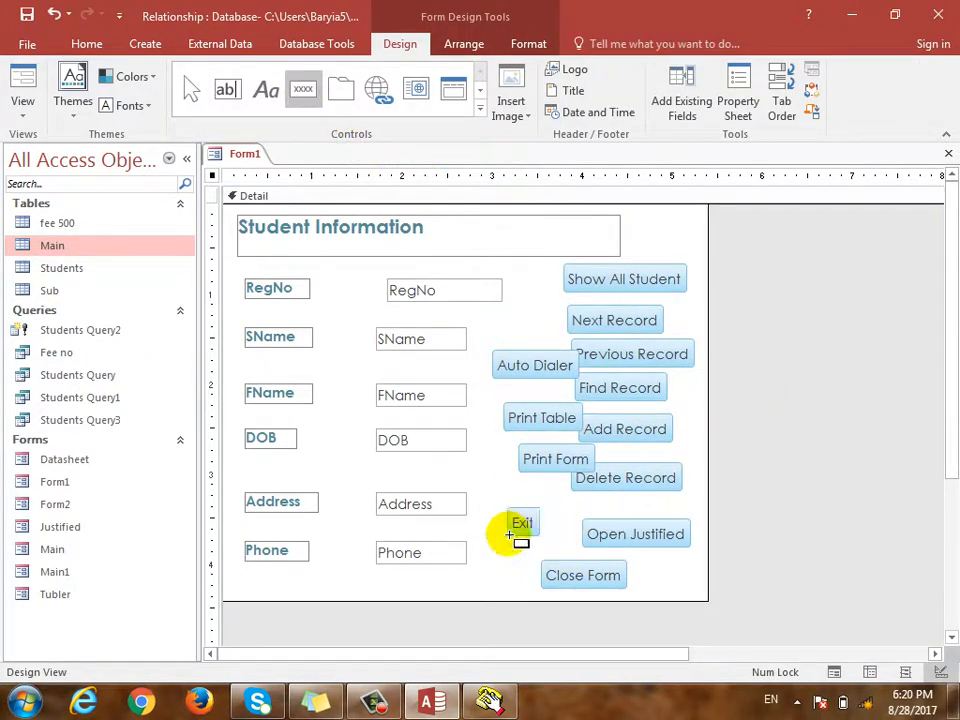
{"action": "left_click", "coordinate": [498, 558]}
{"action": "left_click", "coordinate": [425, 325]}
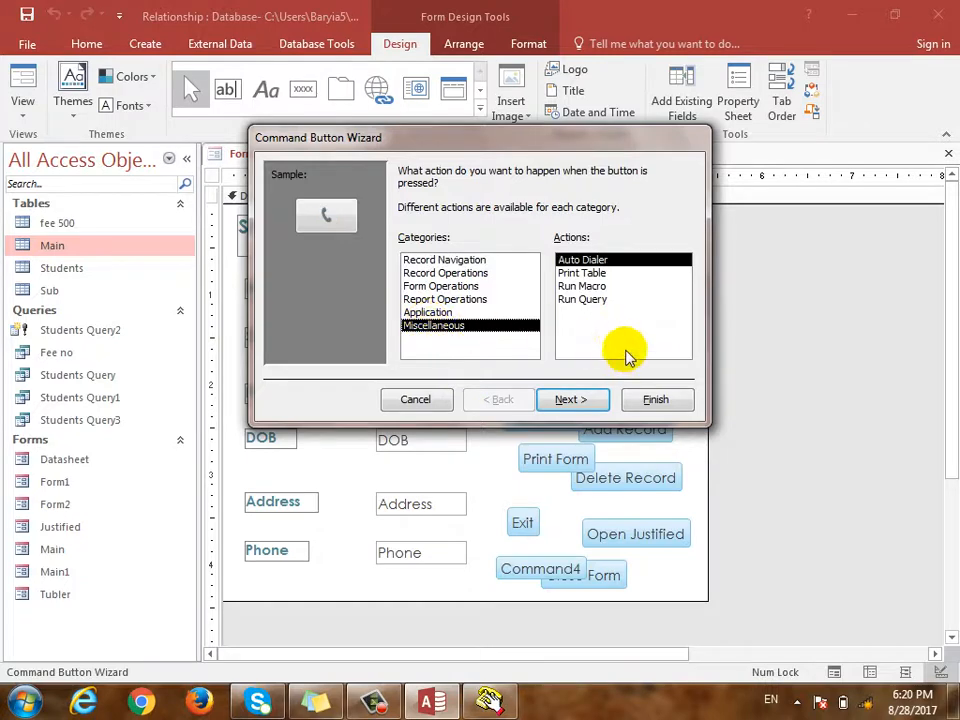
{"action": "left_click", "coordinate": [605, 287]}
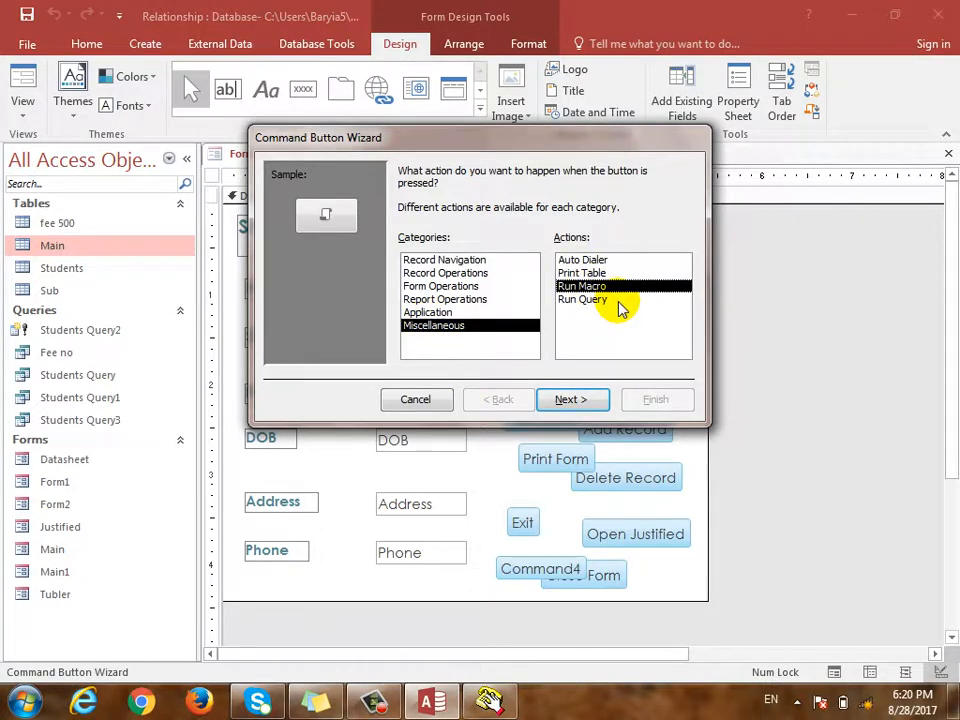
{"action": "left_click", "coordinate": [612, 300]}
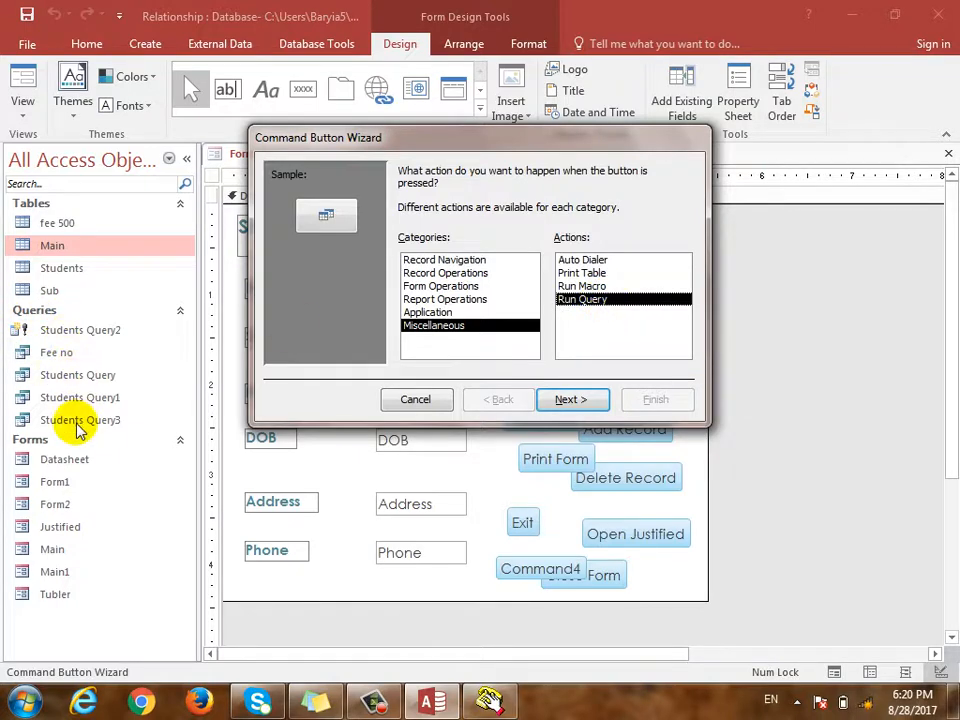
{"action": "left_click", "coordinate": [582, 399]}
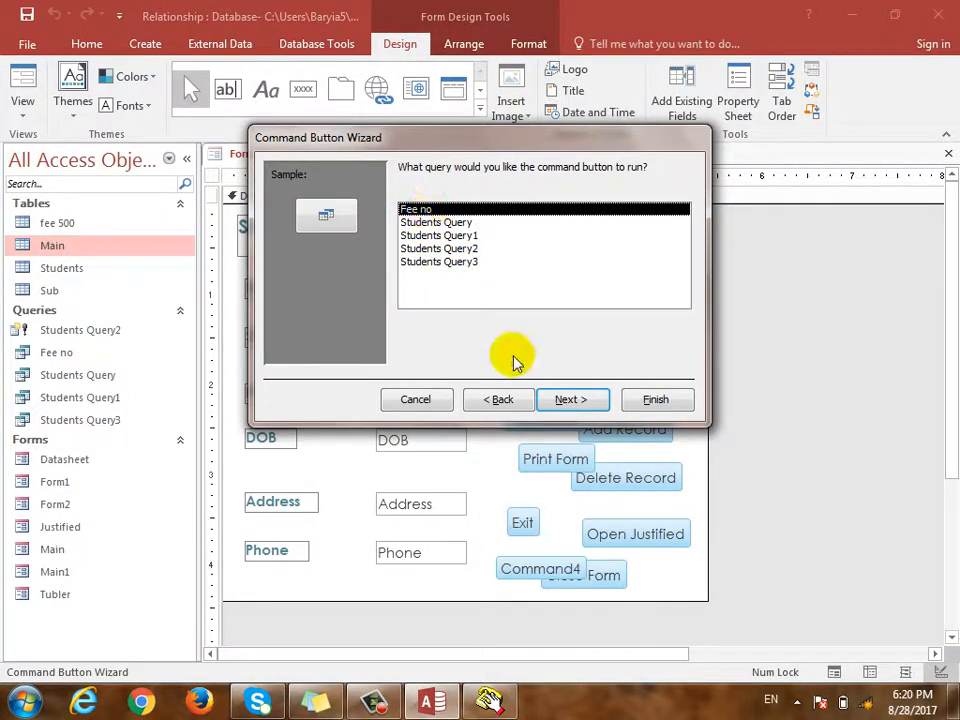
- Make the button run the Fee no query, label it with the text "Run Query" and finish creating it
{"action": "left_click", "coordinate": [565, 397]}
{"action": "left_click", "coordinate": [435, 252]}
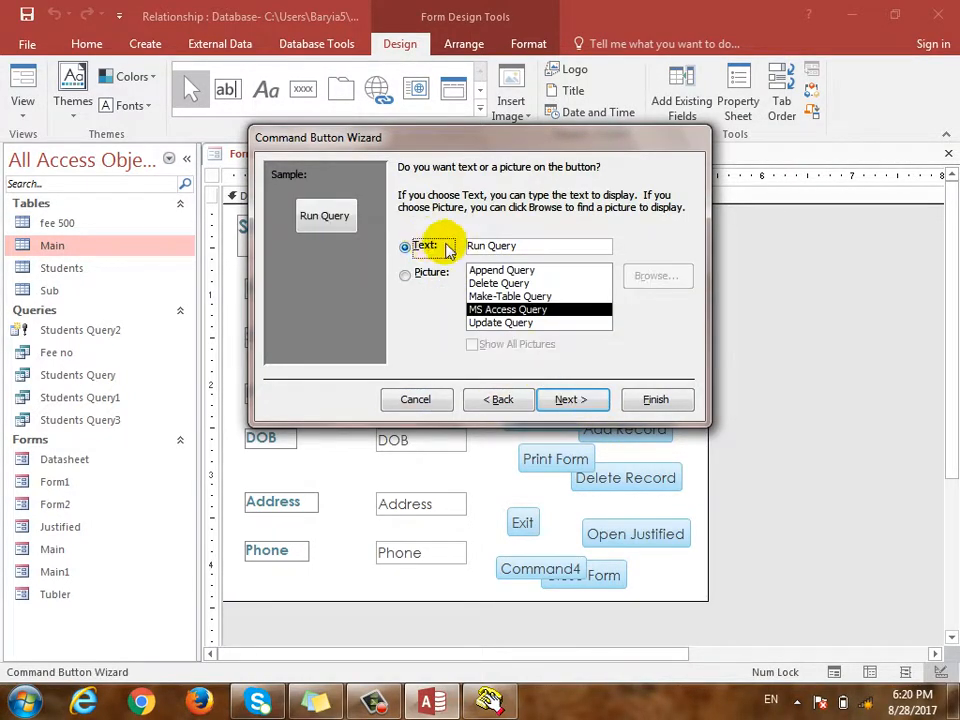
{"action": "left_click", "coordinate": [576, 402]}
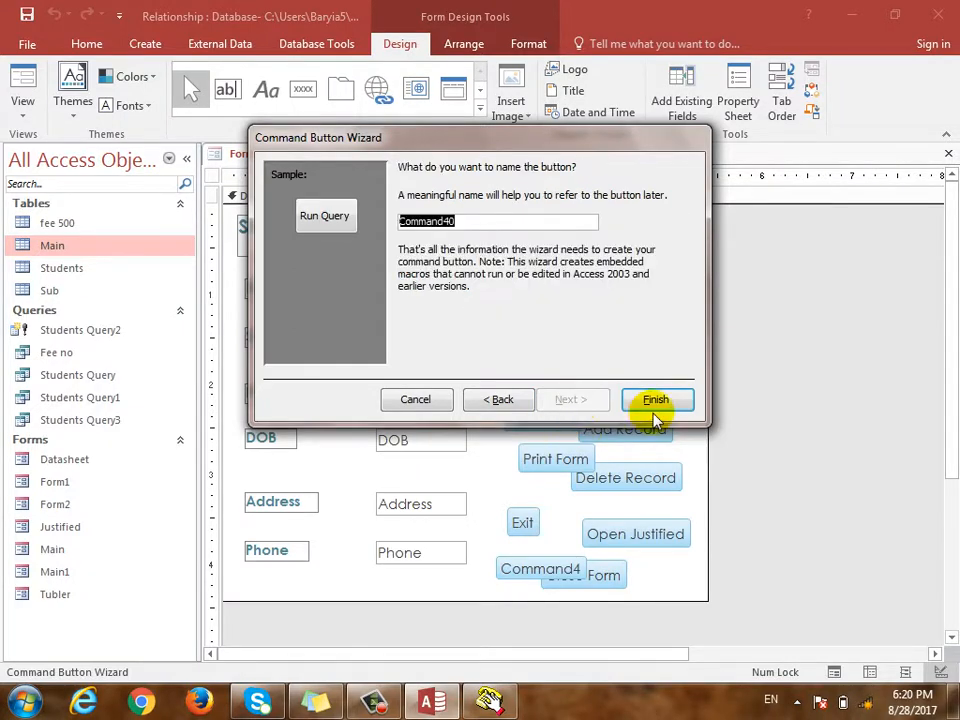
{"action": "left_click", "coordinate": [655, 399]}
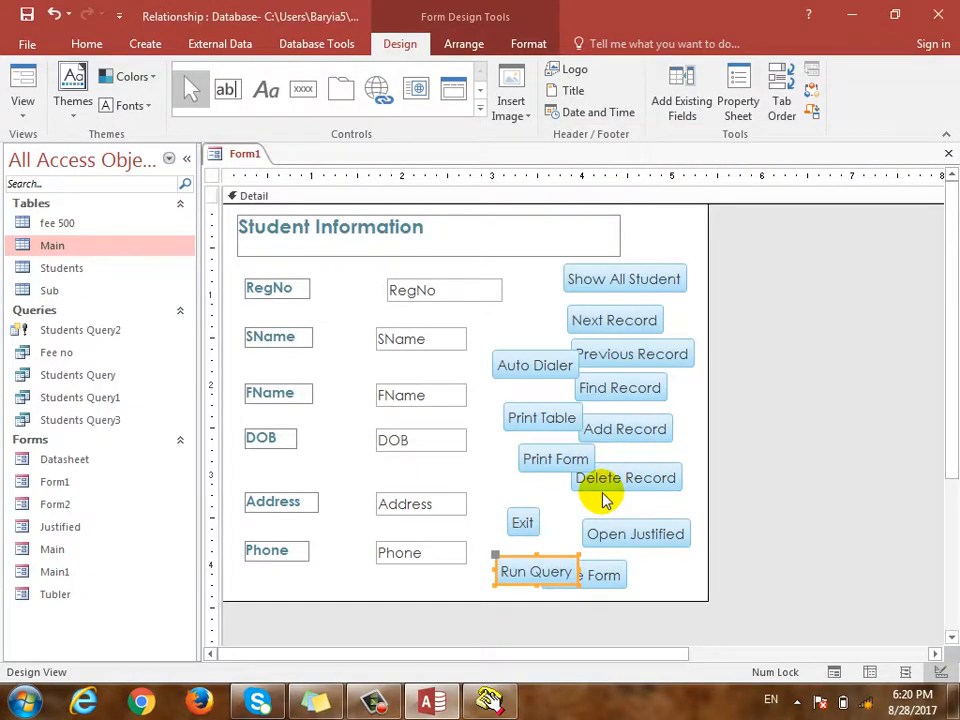
- Test the Run Query button in Form View and close the query datasheet it opens
{"action": "key", "text": "F5"}
{"action": "left_click", "coordinate": [519, 536]}
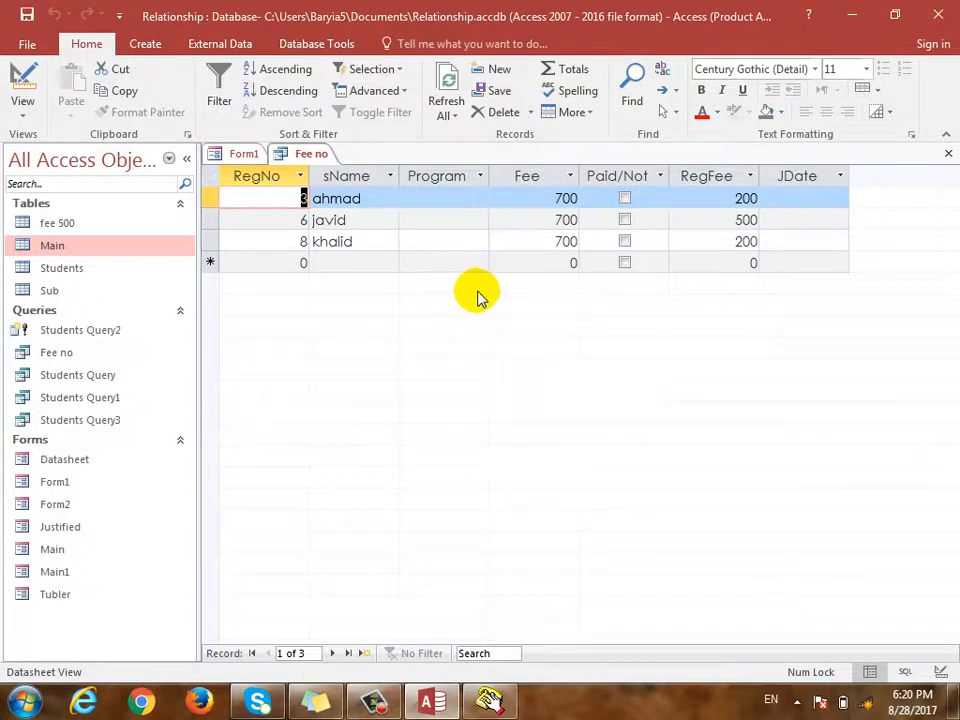
{"action": "left_click", "coordinate": [947, 156]}
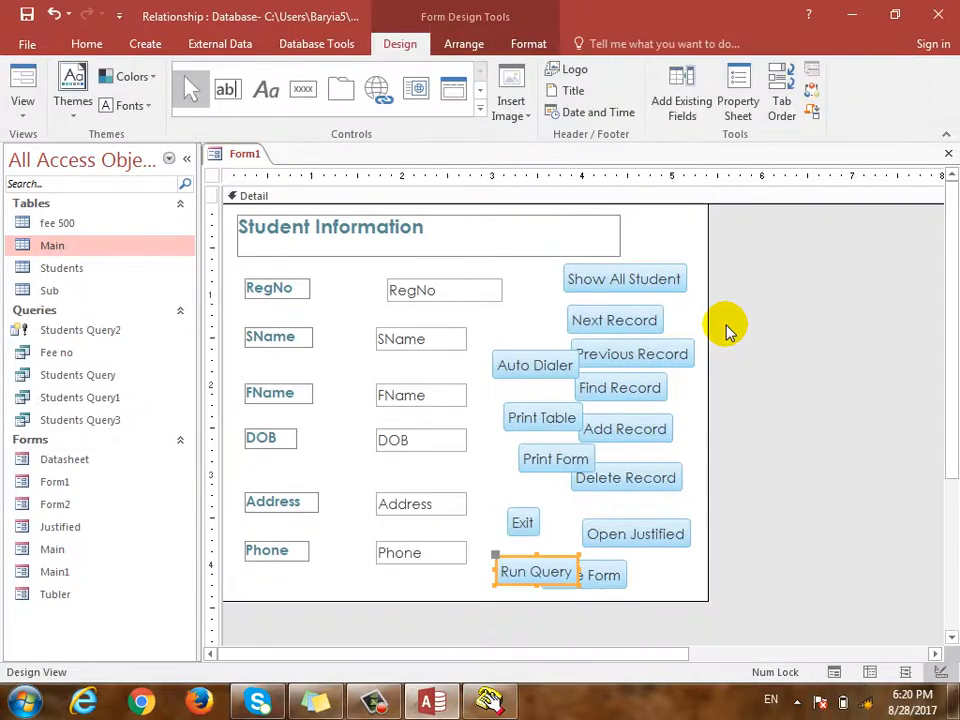
{"action": "left_click", "coordinate": [692, 323]}
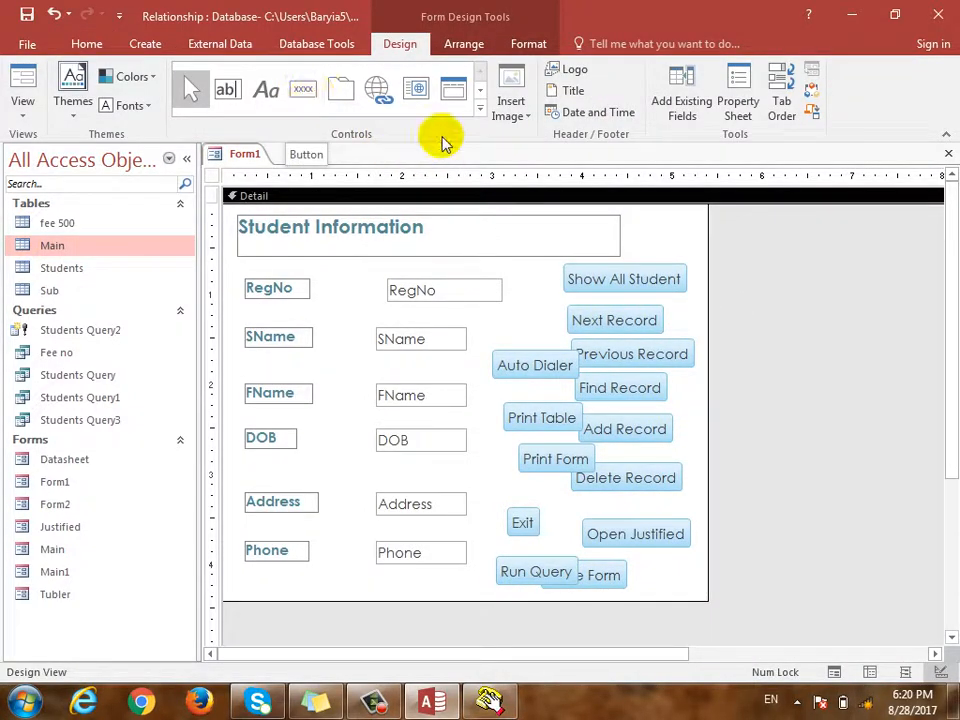
{"action": "left_click", "coordinate": [481, 108]}
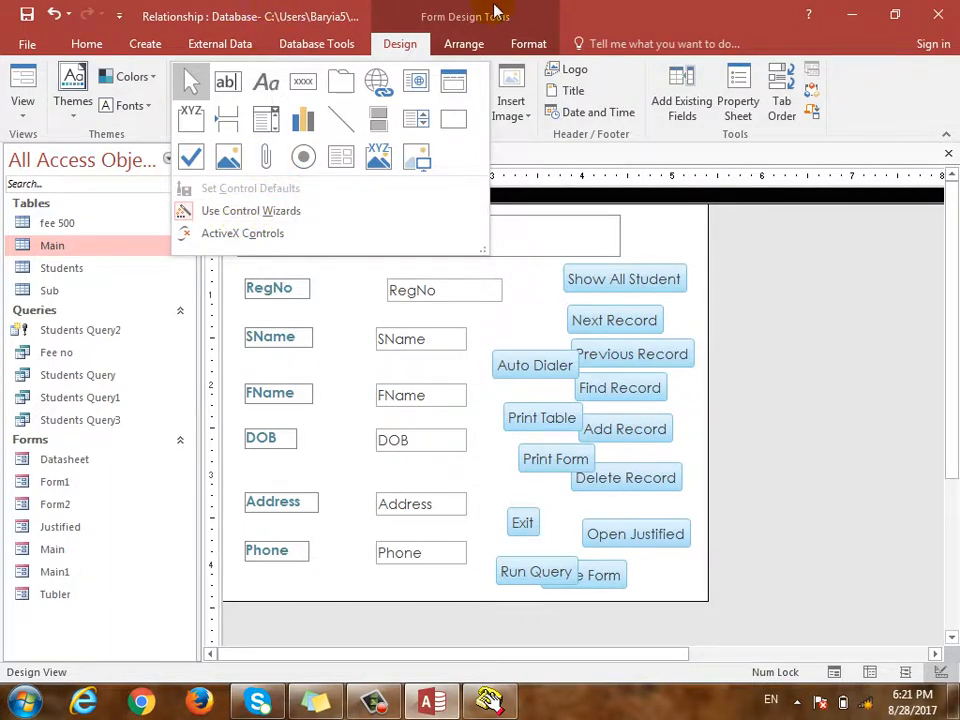
{"action": "left_click", "coordinate": [391, 50]}
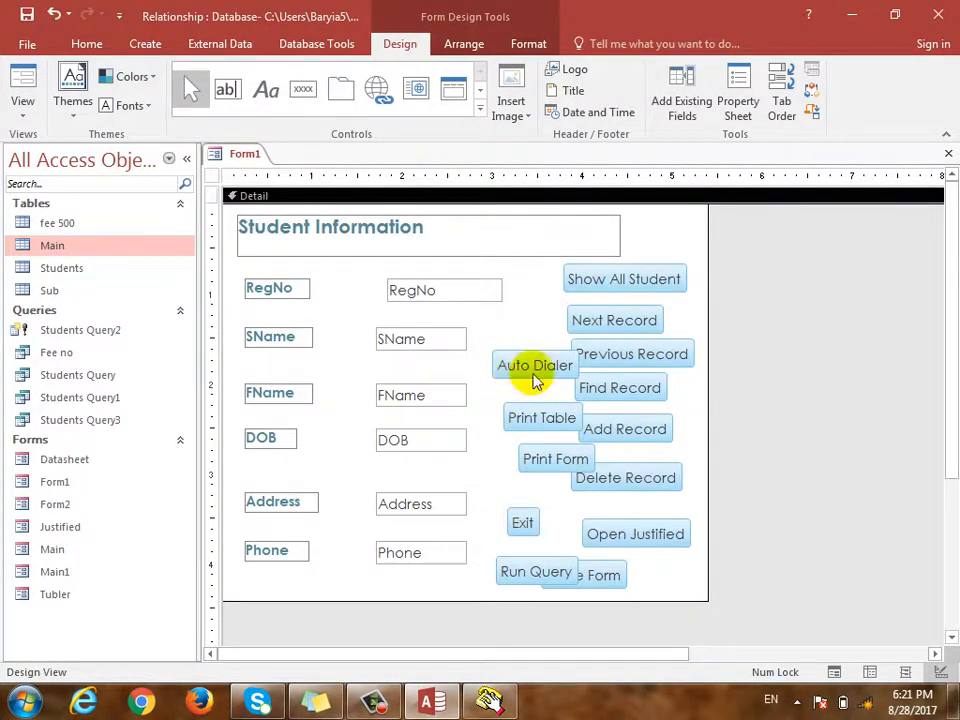
- Move Auto Dialer, Print Table, Print Form, Exit and Run Query into a separate column between the text fields and the record buttons
{"action": "left_click", "coordinate": [526, 332]}
{"action": "left_click_drag", "start_coordinate": [526, 332], "coordinate": [535, 345]}
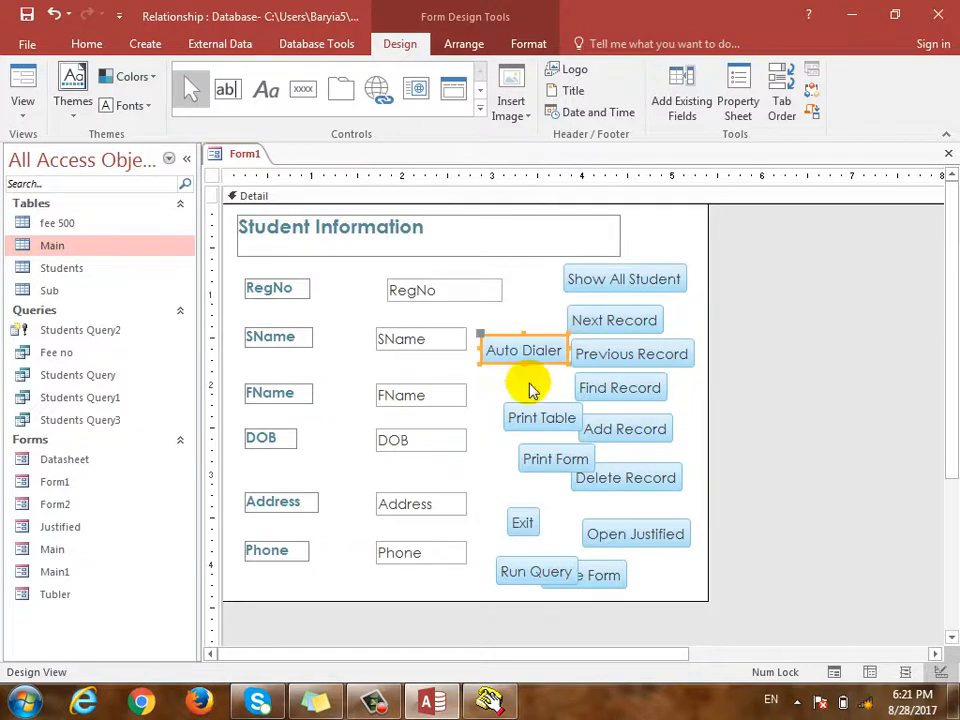
{"action": "left_click_drag", "start_coordinate": [524, 414], "coordinate": [510, 381]}
{"action": "left_click_drag", "start_coordinate": [535, 447], "coordinate": [505, 410]}
{"action": "left_click", "coordinate": [523, 515]}
{"action": "left_click_drag", "start_coordinate": [523, 513], "coordinate": [505, 465]}
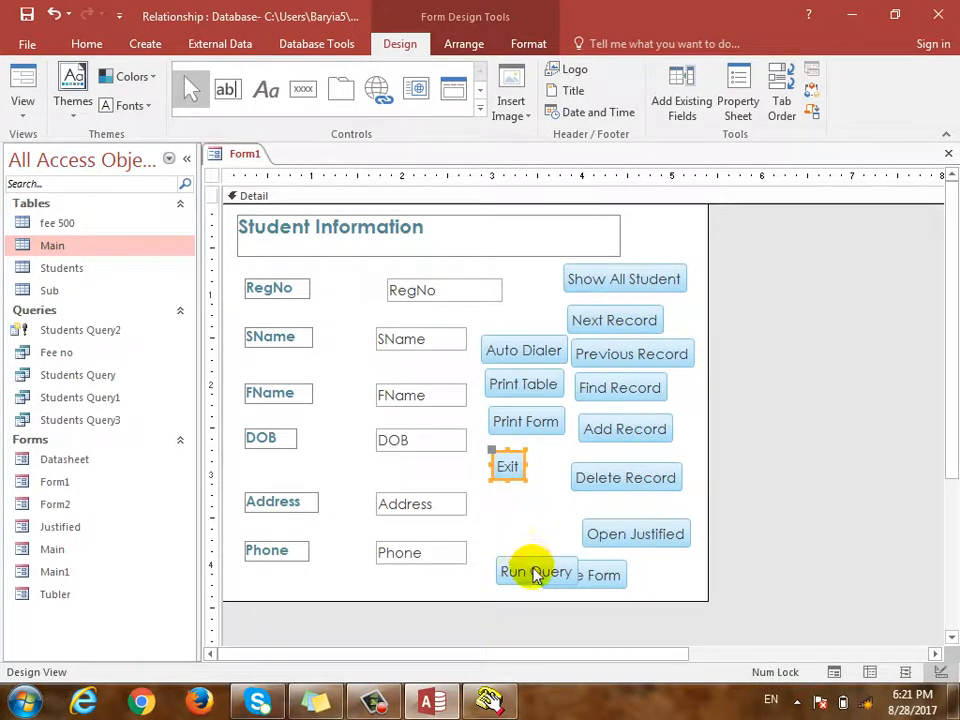
{"action": "left_click_drag", "start_coordinate": [536, 572], "coordinate": [533, 512]}
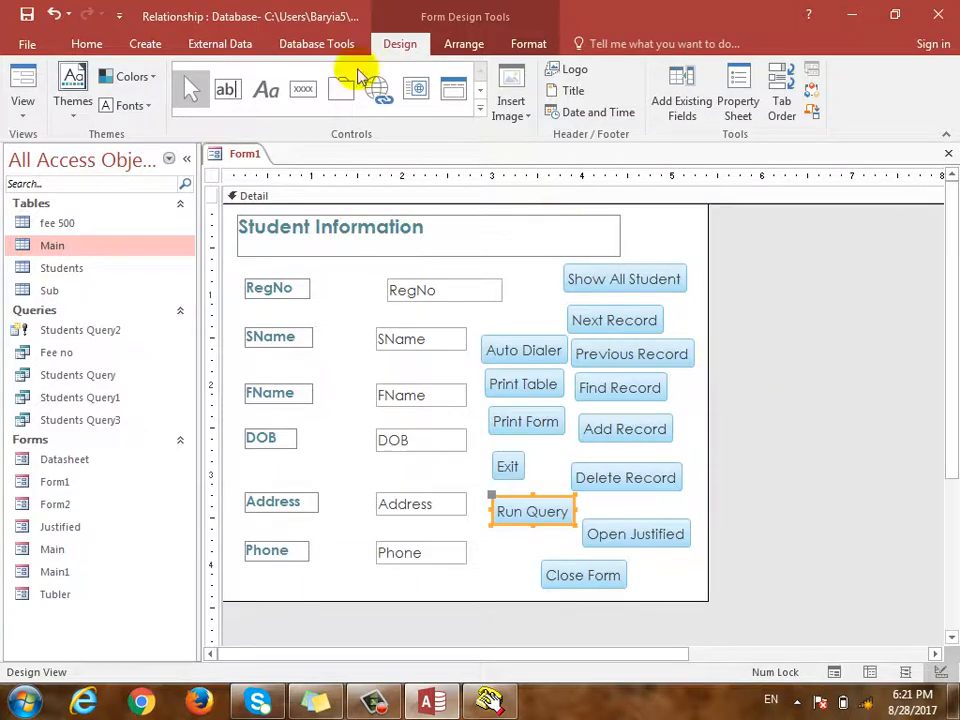
- Check the rearranged buttons in Form View and return to Design View
{"action": "left_click", "coordinate": [19, 107]}
{"action": "left_click", "coordinate": [45, 140]}
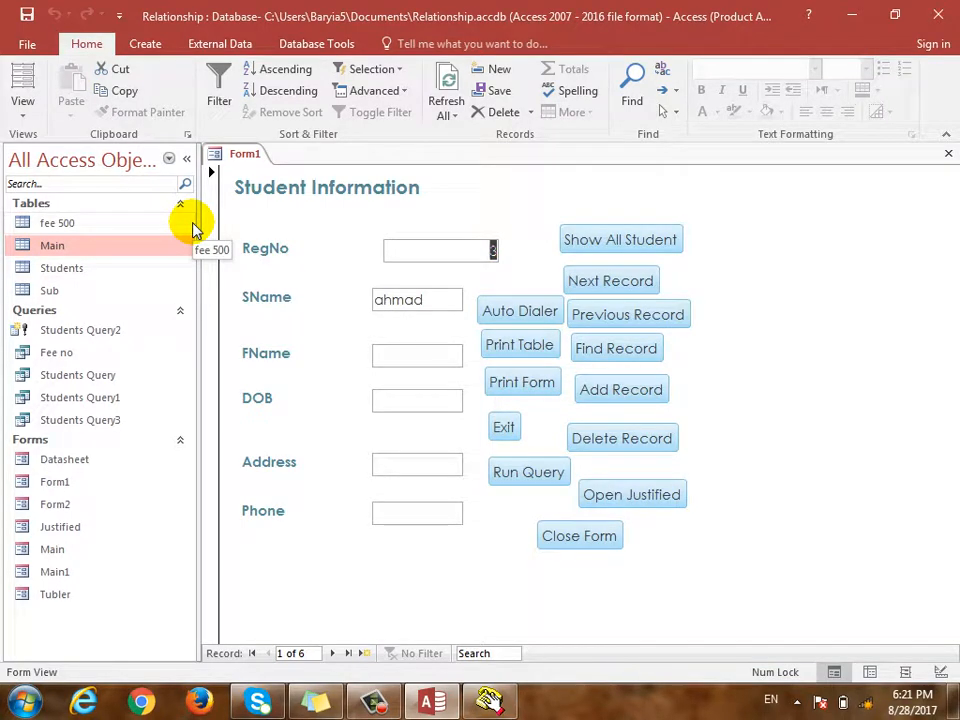
{"action": "key", "text": "ctrl+comma"}
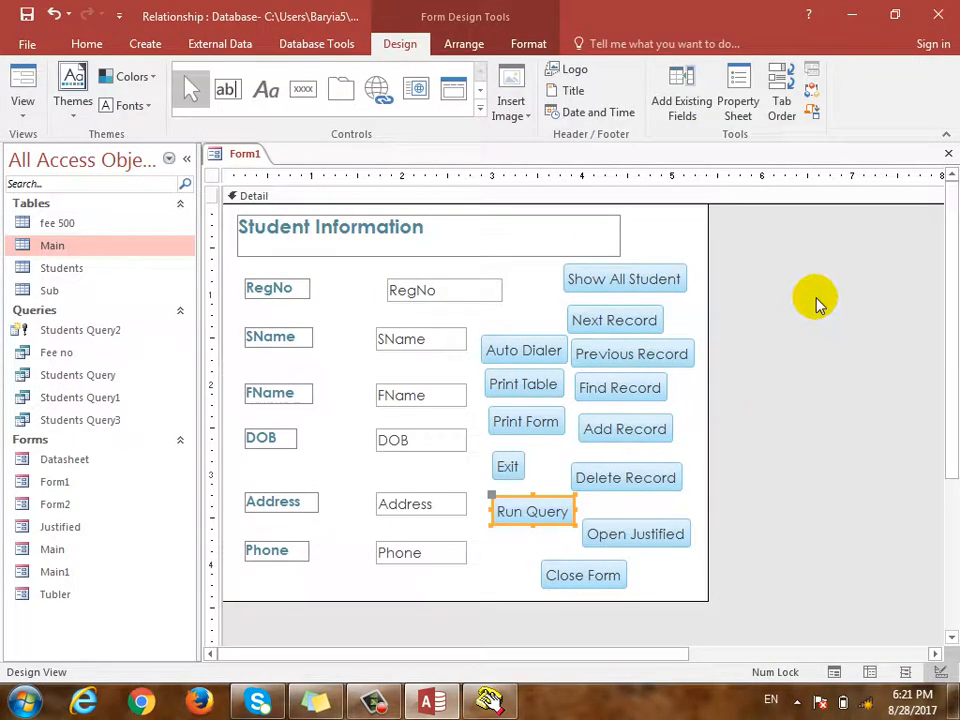
- Enlarge the Detail section to about 7 by 4.7 inches and move Next Record and Previous Record into the added space beyond the other buttons
{"action": "left_click_drag", "start_coordinate": [707, 377], "coordinate": [852, 377]}
{"action": "left_click_drag", "start_coordinate": [700, 601], "coordinate": [700, 627]}
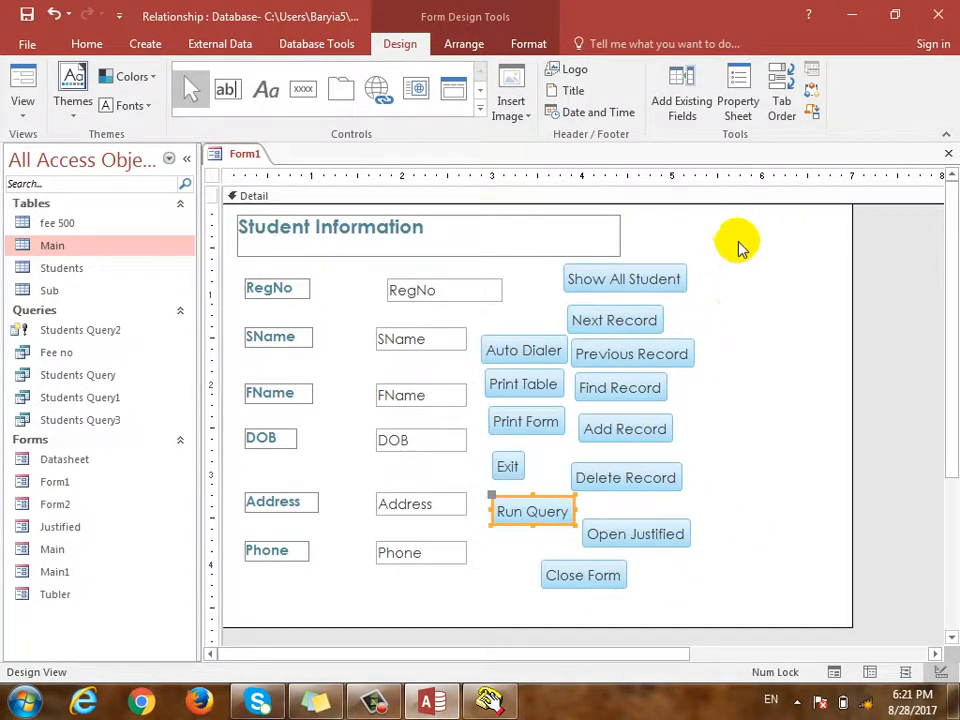
{"action": "left_click_drag", "start_coordinate": [732, 238], "coordinate": [709, 408]}
{"action": "left_click_drag", "start_coordinate": [634, 323], "coordinate": [763, 317]}
{"action": "left_click_drag", "start_coordinate": [664, 358], "coordinate": [782, 349]}
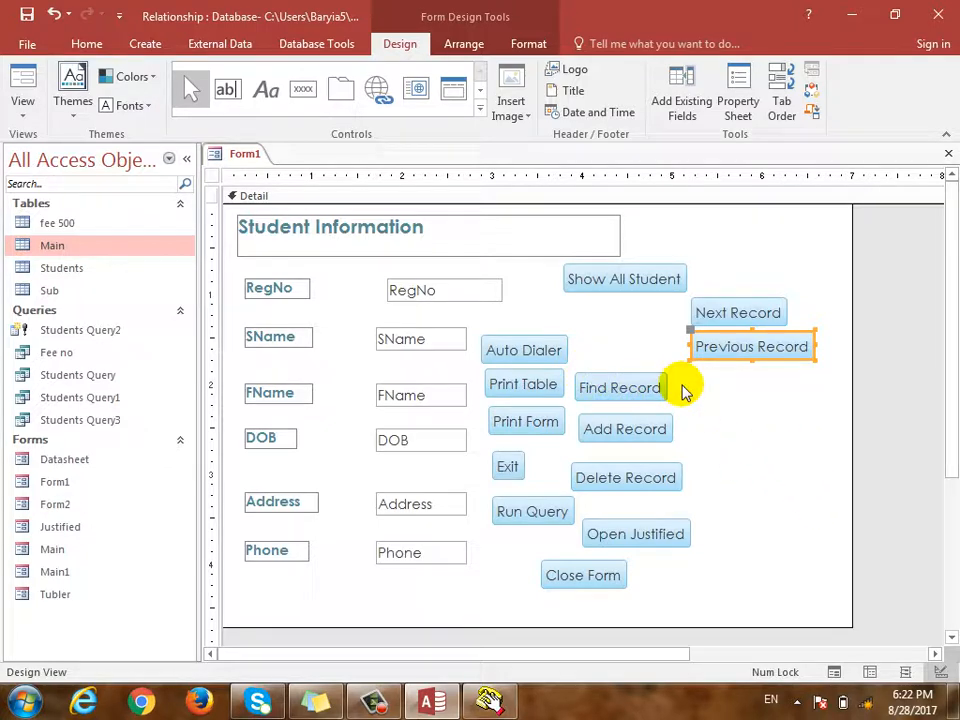
{"action": "mouse_move", "coordinate": [729, 311]}
{"action": "left_mouse_down"}
{"action": "mouse_move", "coordinate": [742, 314]}
{"action": "mouse_move", "coordinate": [730, 313]}
{"action": "mouse_move", "coordinate": [743, 348]}
{"action": "left_mouse_up"}
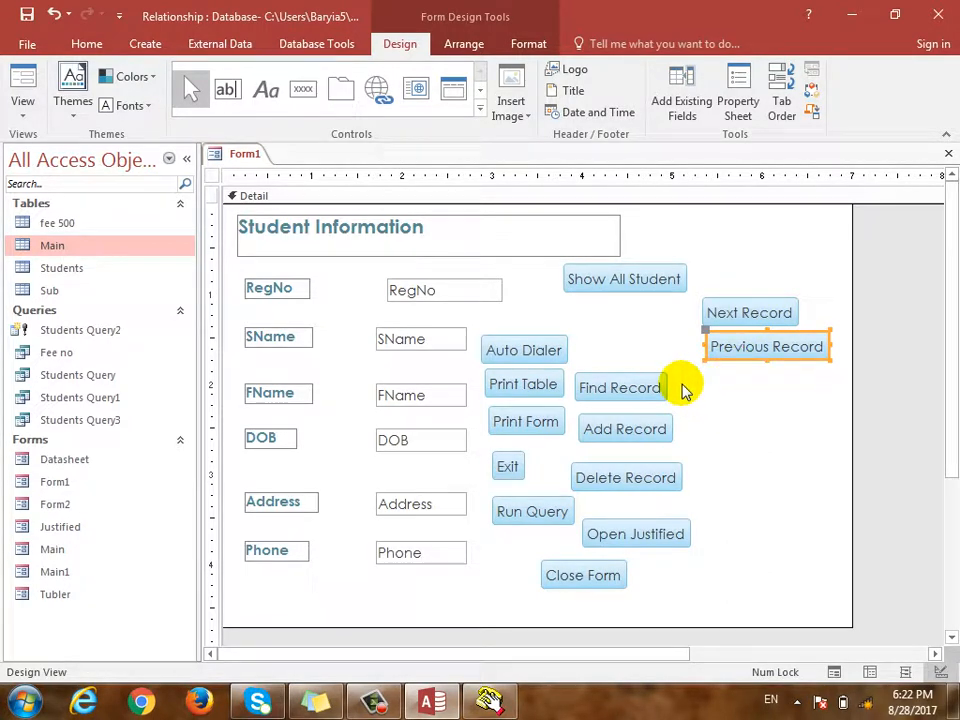
- Move Find Record, Add Record, Delete Record and Open Justified beneath Previous Record, and Show All Student beside the RegNo field
{"action": "left_click_drag", "start_coordinate": [680, 370], "coordinate": [791, 392]}
{"action": "left_click_drag", "start_coordinate": [638, 424], "coordinate": [764, 408]}
{"action": "left_click_drag", "start_coordinate": [674, 483], "coordinate": [789, 452]}
{"action": "left_click_drag", "start_coordinate": [660, 534], "coordinate": [795, 484]}
{"action": "left_click_drag", "start_coordinate": [647, 266], "coordinate": [697, 318]}
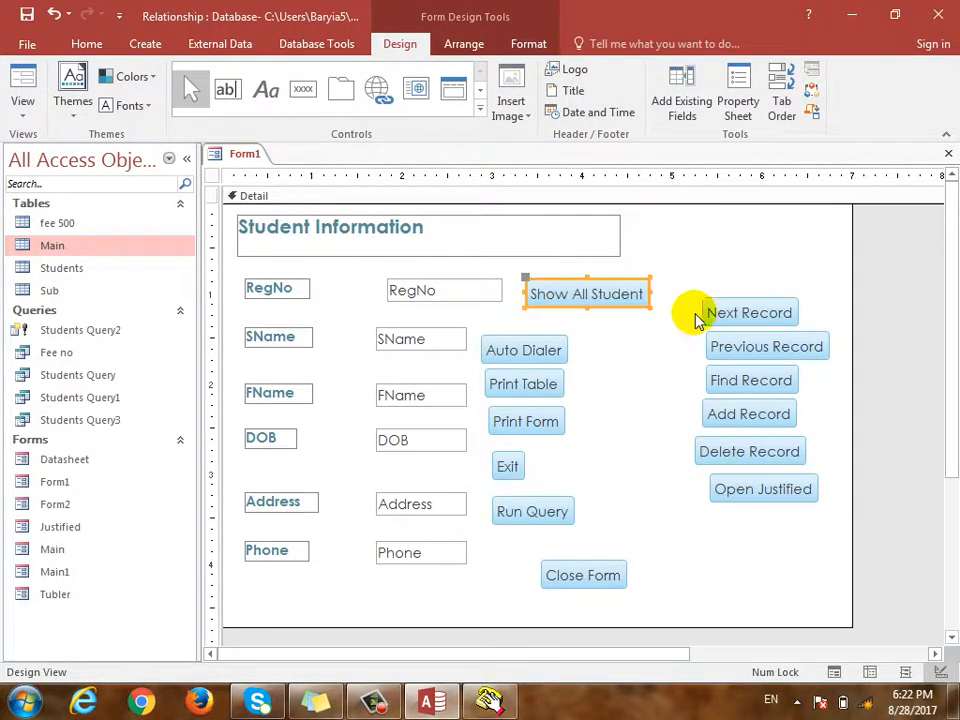
- Align the six buttons from Next Record to Open Justified to the left and dismiss the color scheme message
{"action": "left_click_drag", "start_coordinate": [699, 272], "coordinate": [777, 535]}
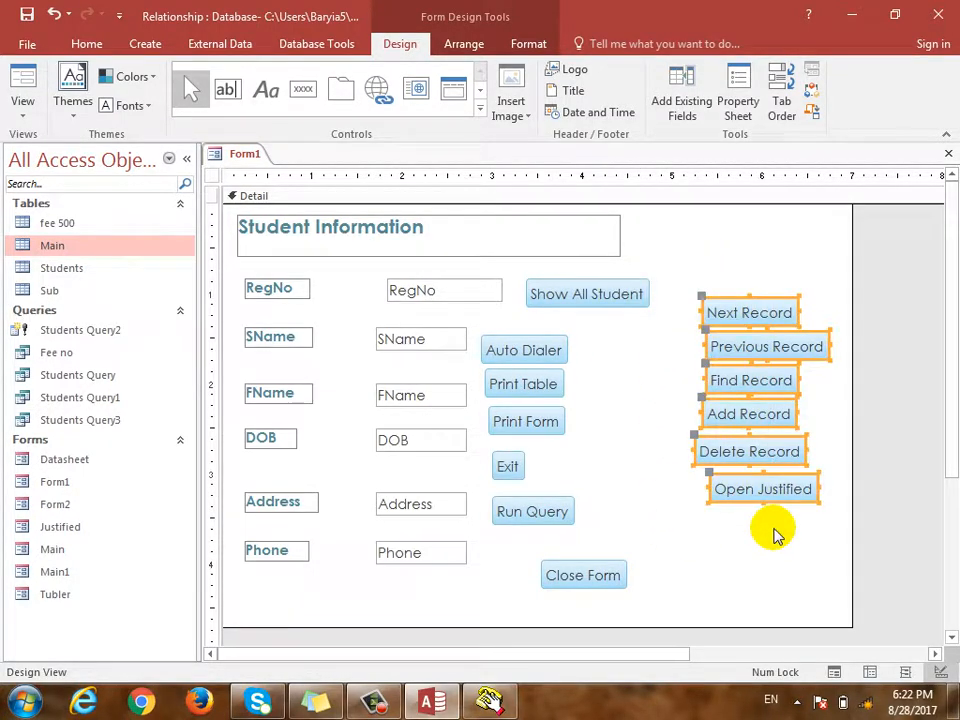
{"action": "right_click", "coordinate": [752, 320]}
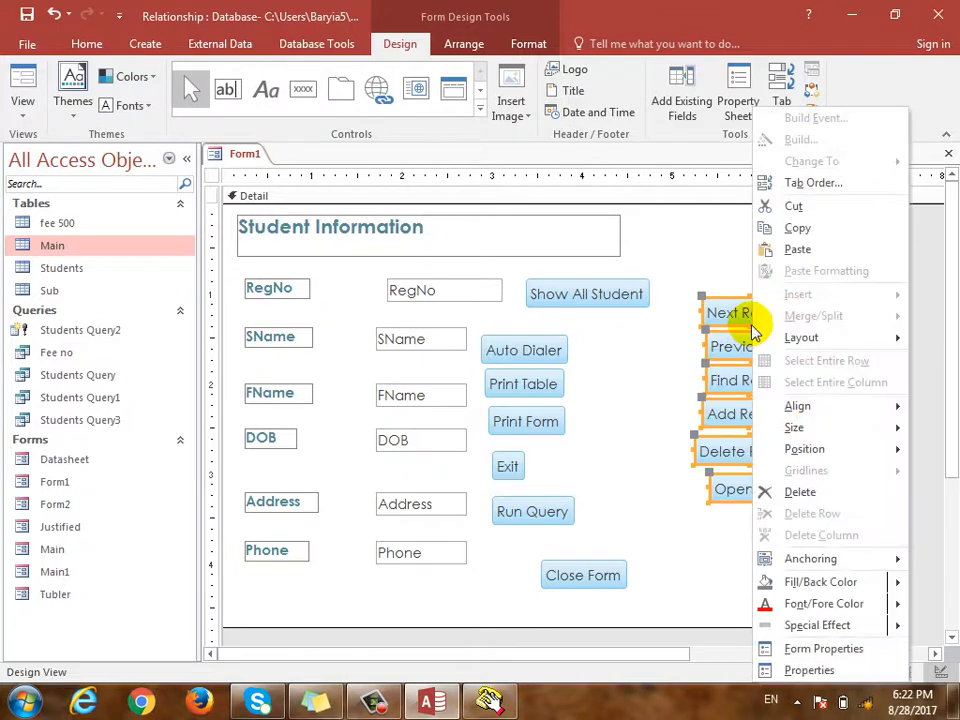
{"action": "mouse_move", "coordinate": [840, 415]}
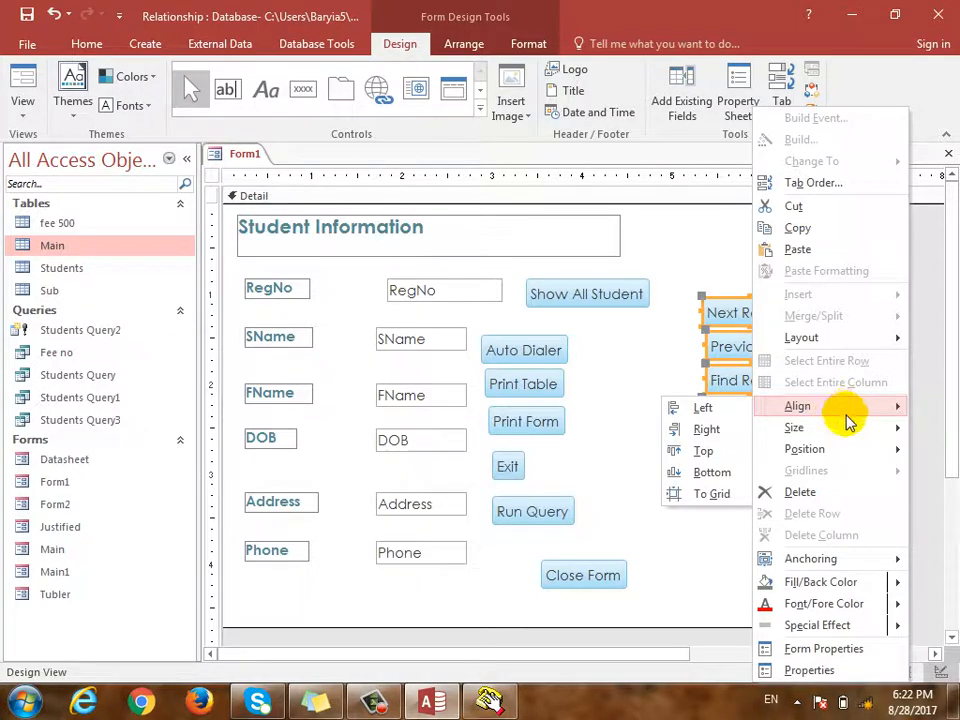
{"action": "left_click", "coordinate": [720, 408]}
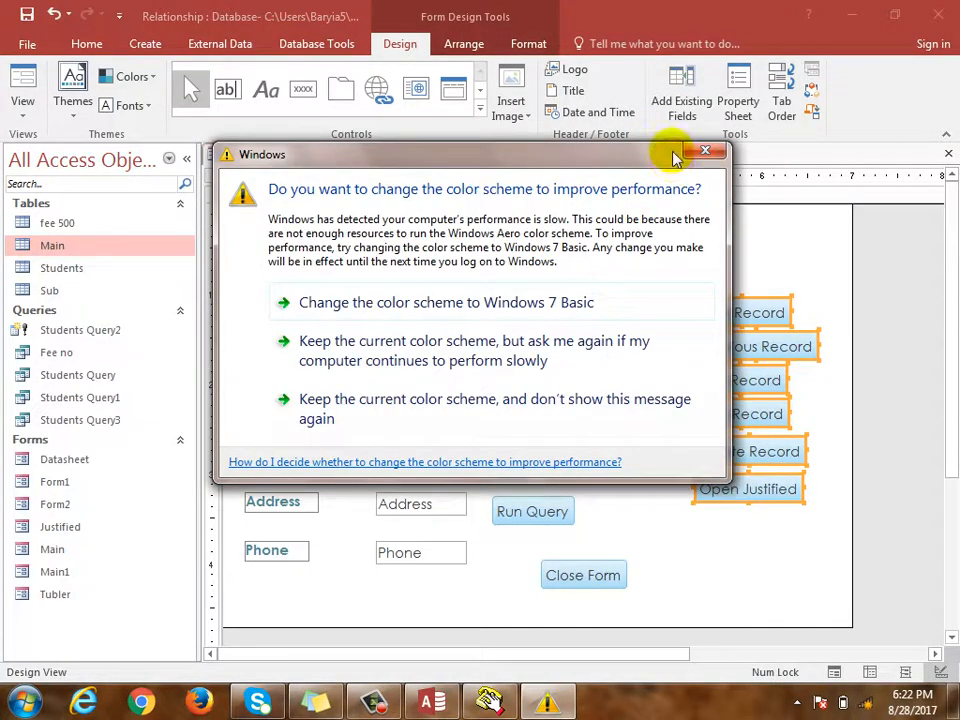
{"action": "left_click", "coordinate": [708, 153]}
{"action": "right_click", "coordinate": [739, 306]}
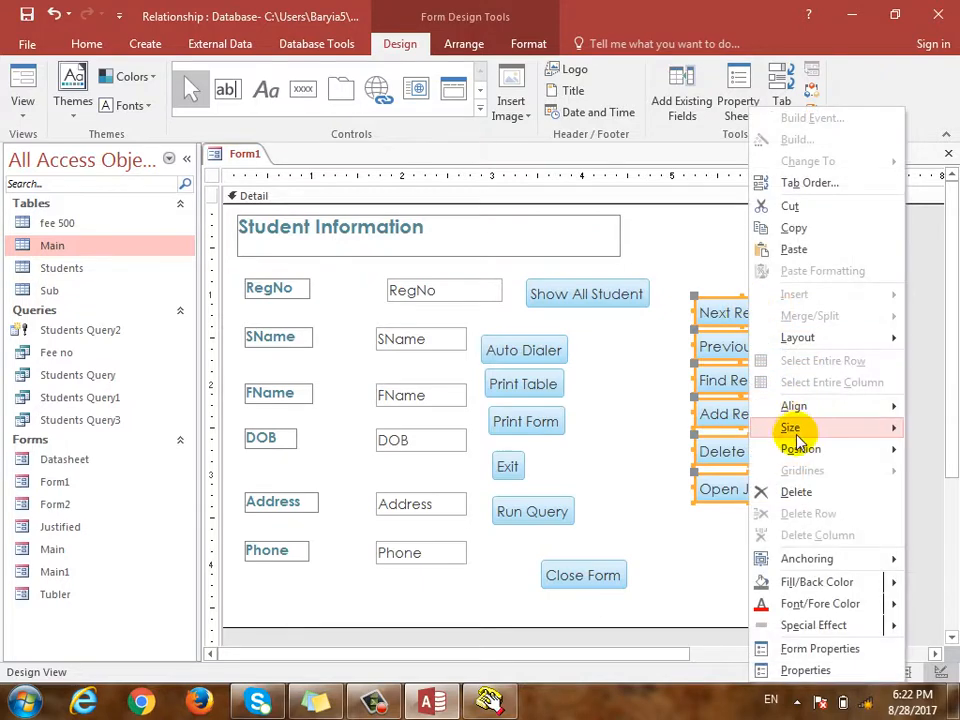
{"action": "mouse_move", "coordinate": [810, 414]}
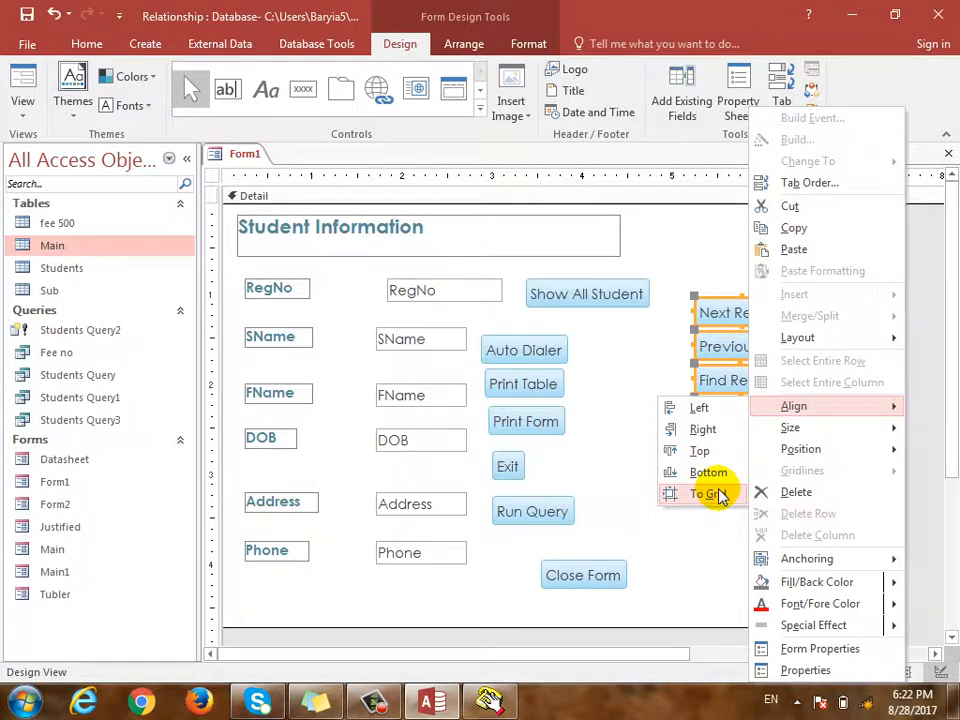
{"action": "left_click", "coordinate": [622, 398]}
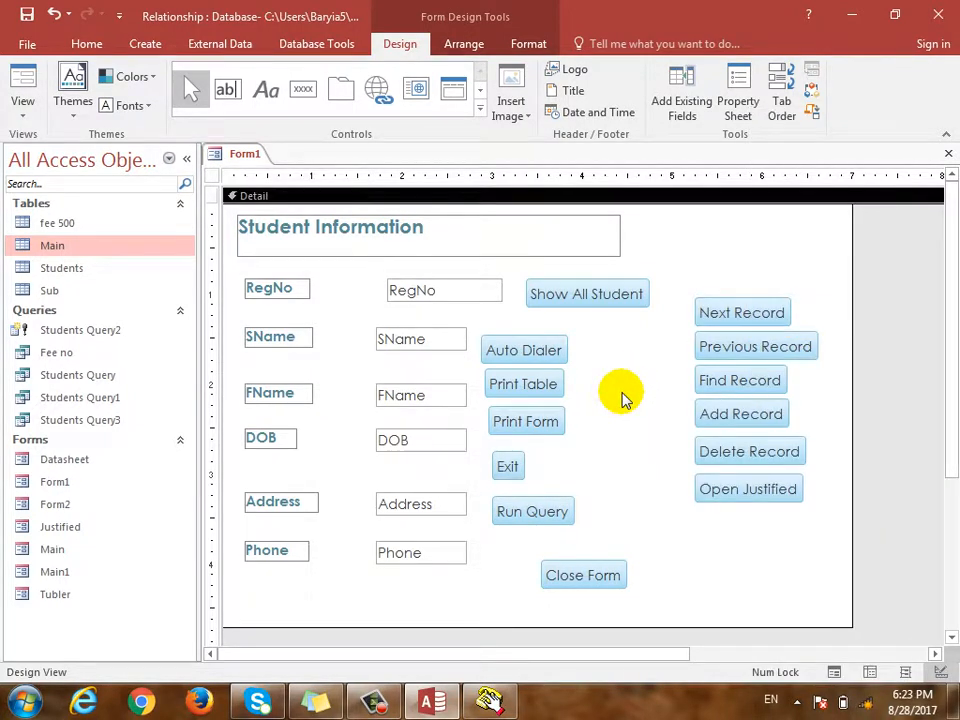
- Show the form's design grid and align the six buttons from Next Record to Open Justified to it
{"action": "right_click", "coordinate": [622, 398]}
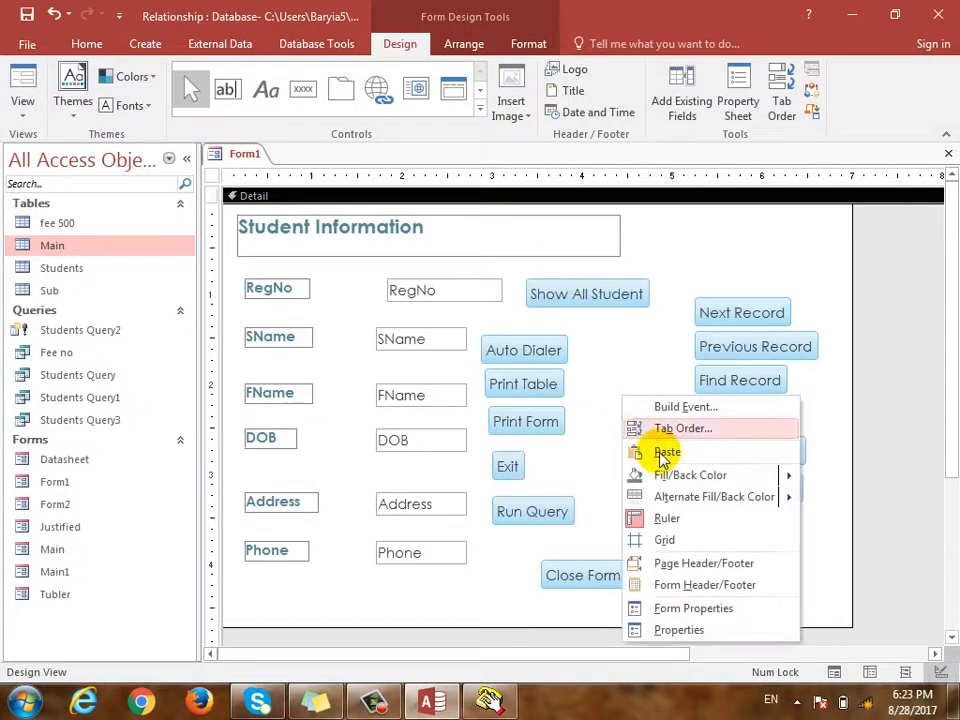
{"action": "left_click", "coordinate": [665, 542]}
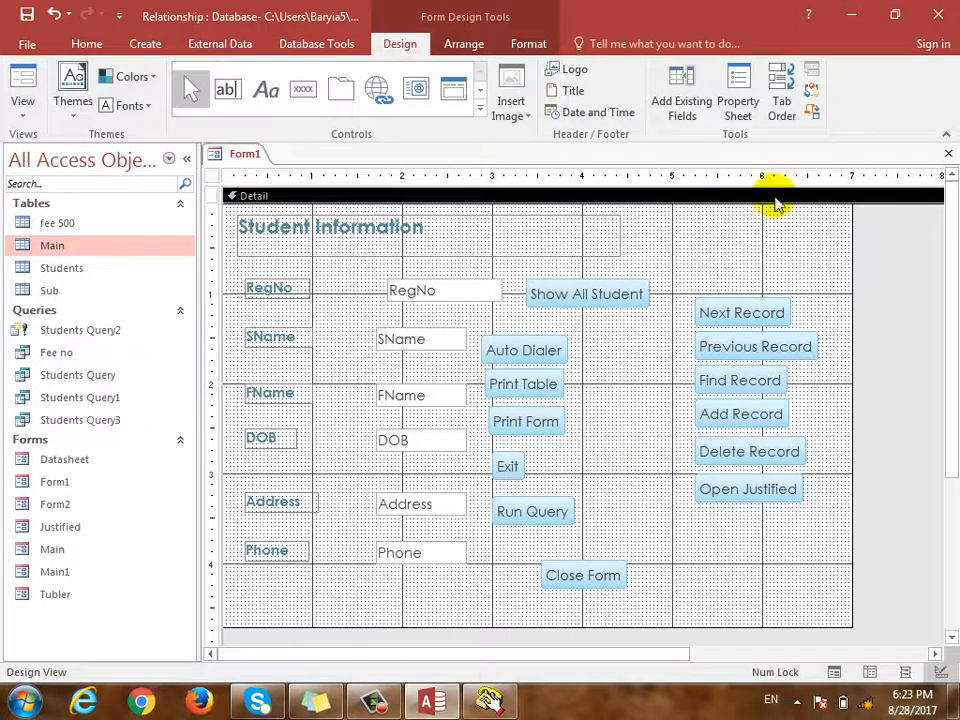
{"action": "left_click_drag", "start_coordinate": [739, 253], "coordinate": [776, 488]}
{"action": "right_click", "coordinate": [776, 488]}
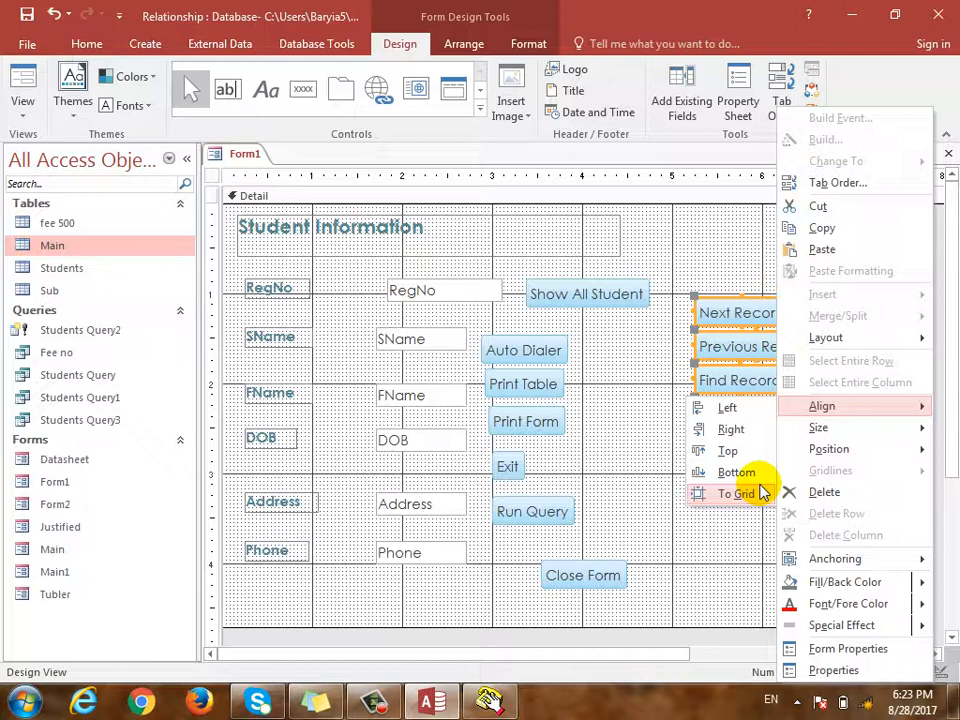
{"action": "left_click", "coordinate": [737, 493]}
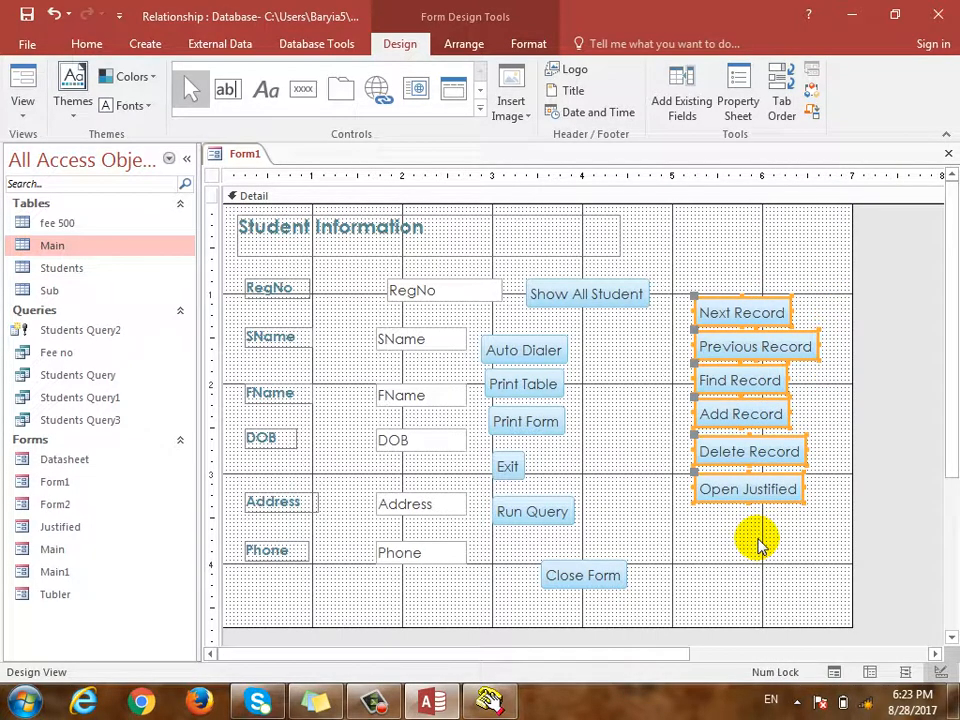
- Try to size the six selected buttons to the narrowest one
{"action": "right_click", "coordinate": [744, 310]}
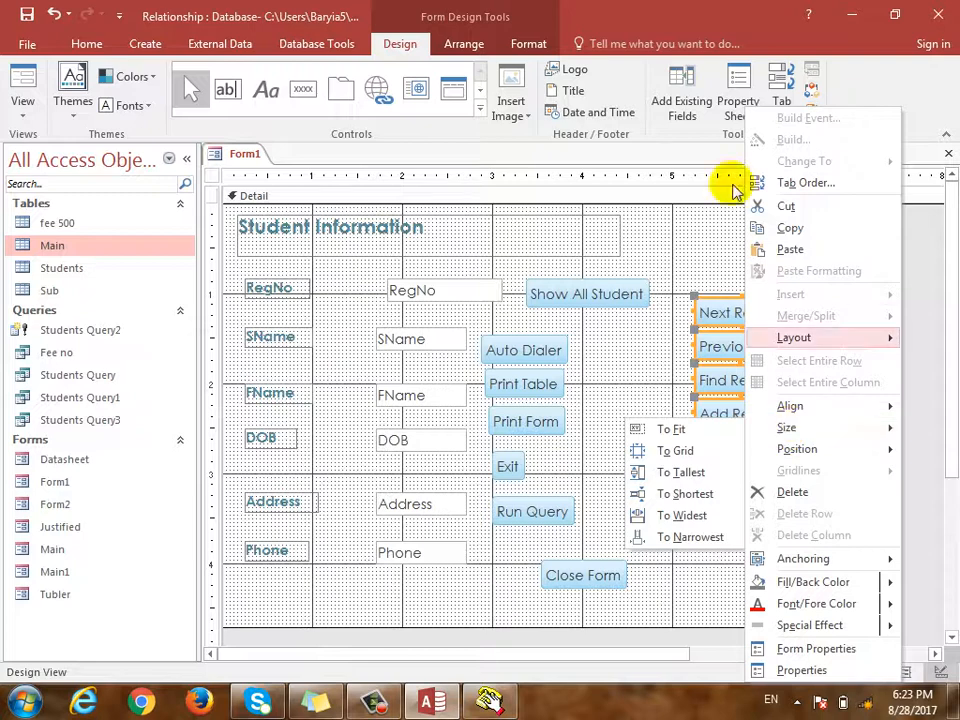
{"action": "left_click", "coordinate": [724, 17]}
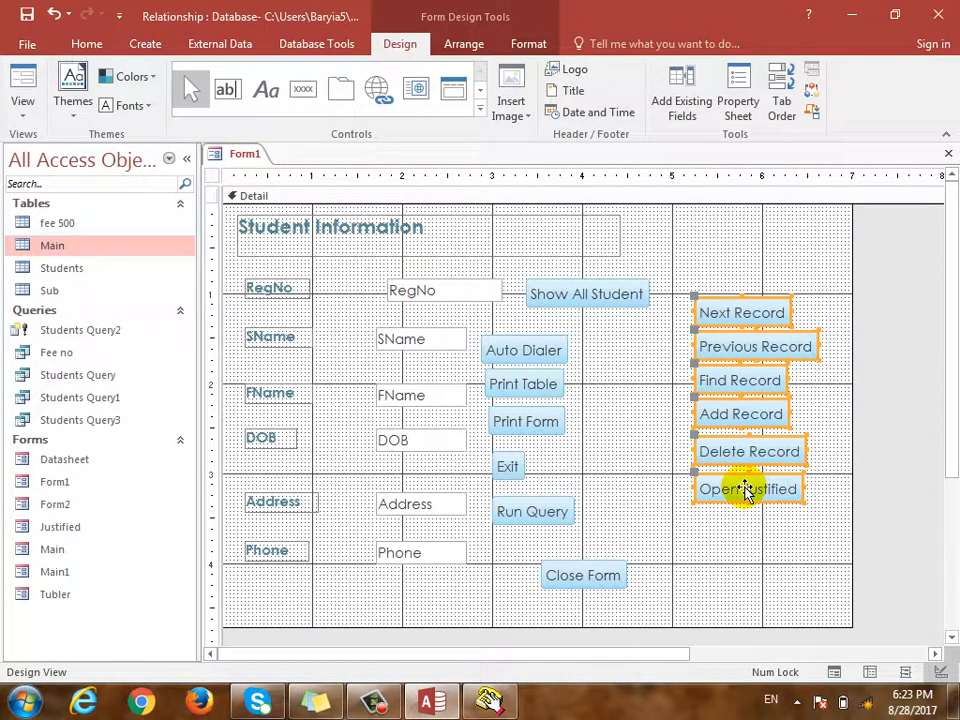
{"action": "right_click", "coordinate": [725, 381]}
{"action": "mouse_move", "coordinate": [795, 432]}
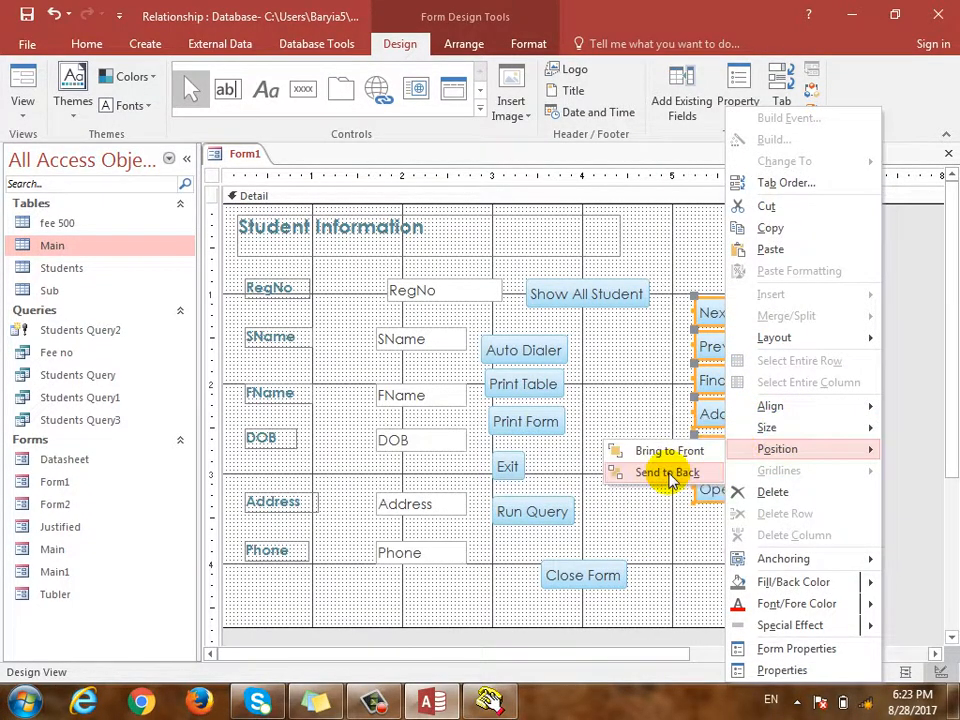
{"action": "mouse_move", "coordinate": [761, 429]}
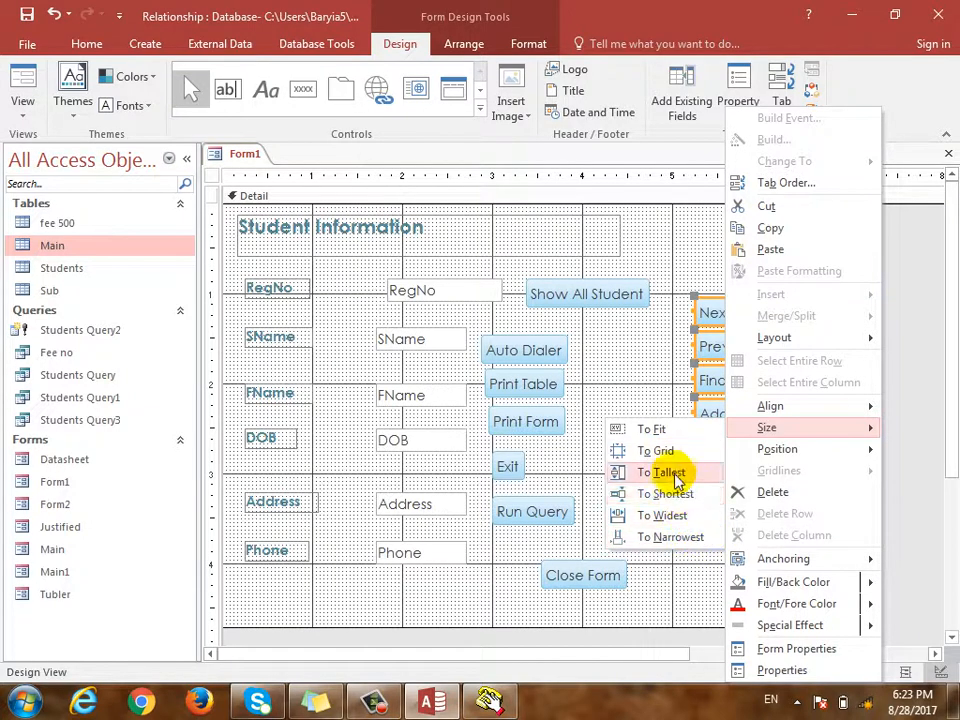
{"action": "left_click", "coordinate": [678, 538]}
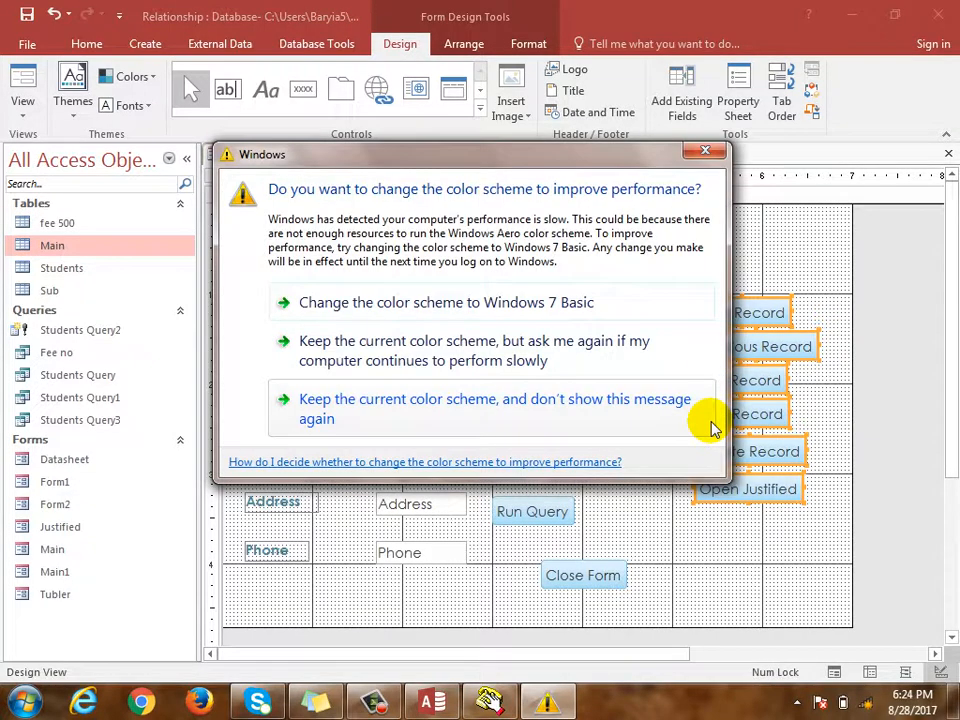
- Dismiss the color scheme message and size the six selected buttons to the widest one
{"action": "left_click", "coordinate": [705, 151]}
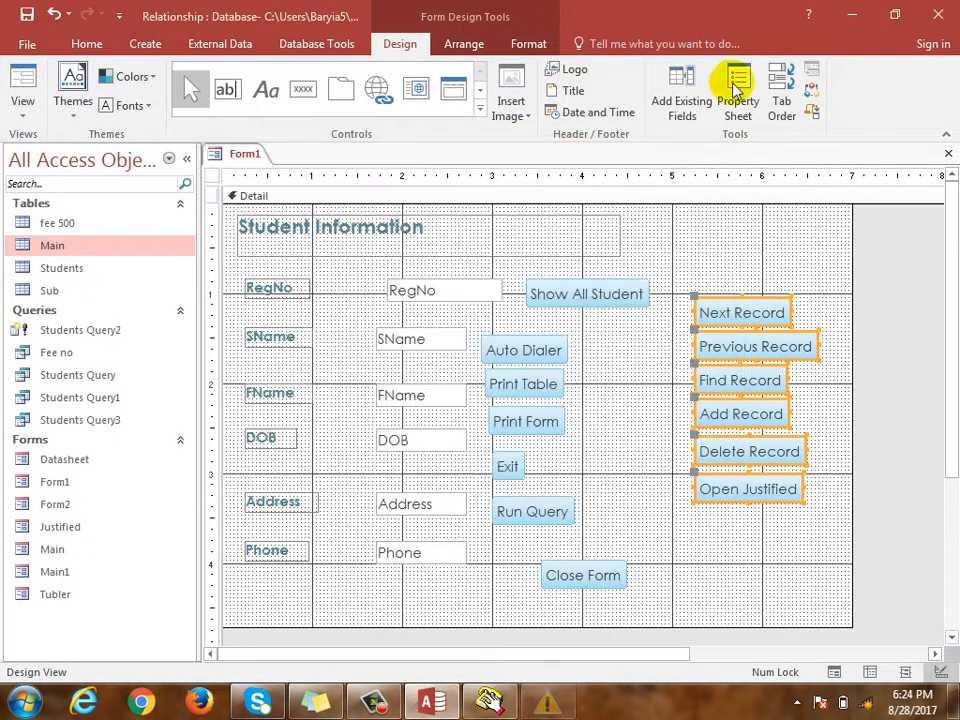
{"action": "right_click", "coordinate": [740, 378]}
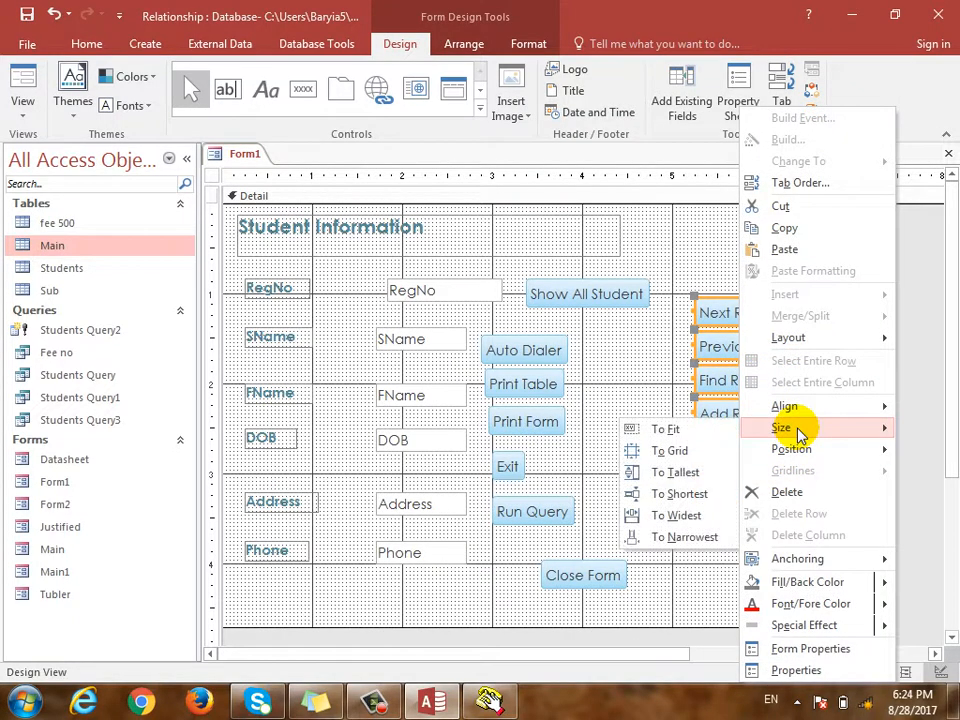
{"action": "left_click", "coordinate": [716, 516]}
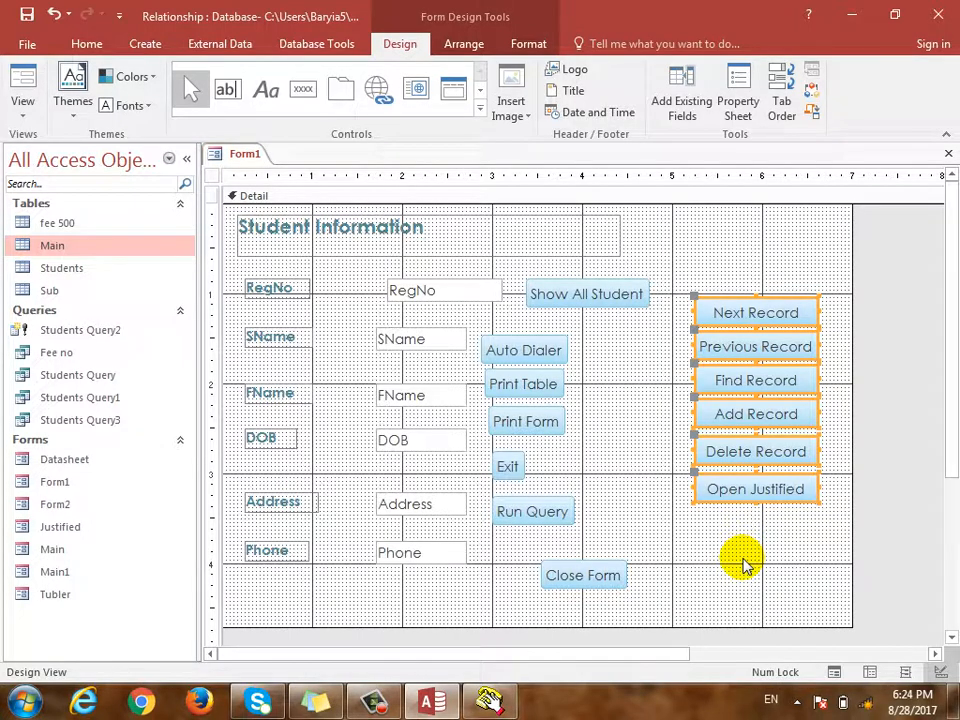
- Undo the widest sizing and size the six selected buttons to the narrowest one
{"action": "right_click", "coordinate": [729, 347]}
{"action": "mouse_move", "coordinate": [806, 430]}
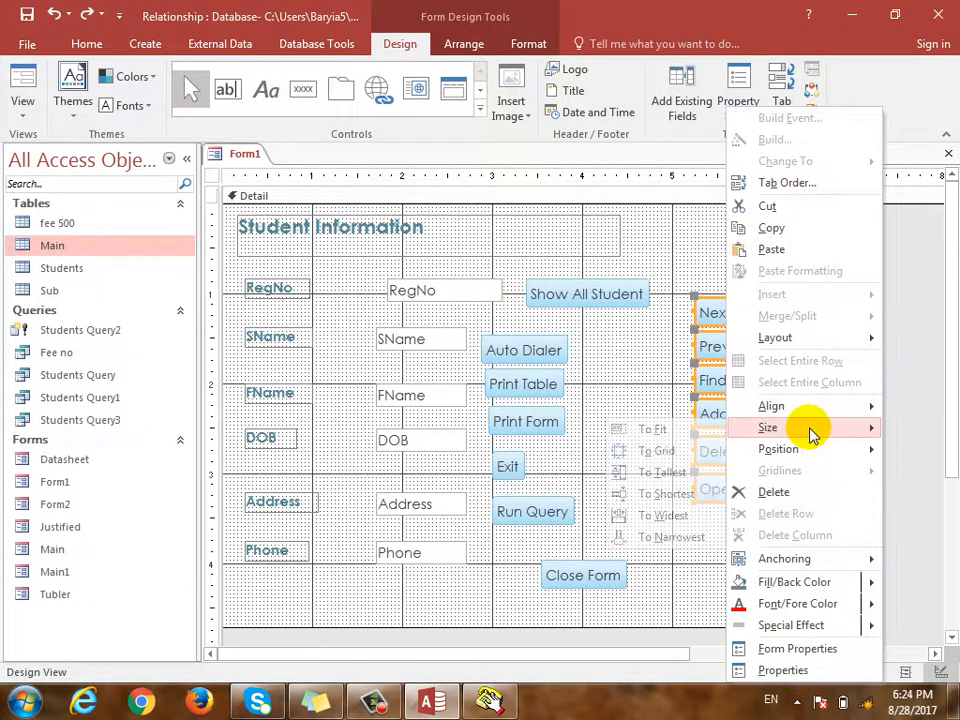
{"action": "left_click", "coordinate": [680, 540]}
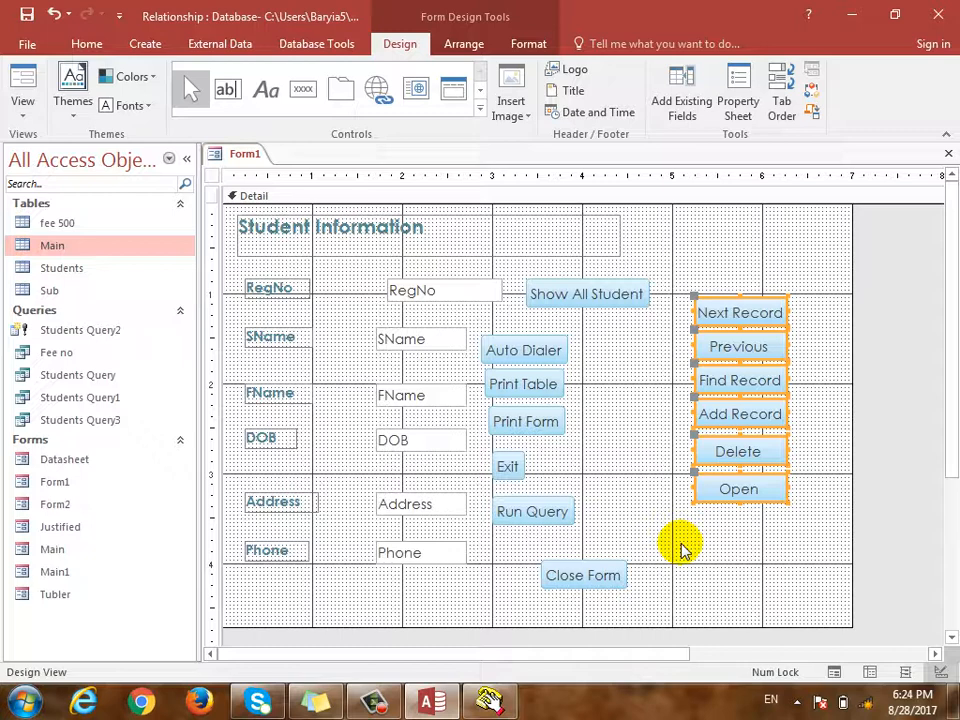
- Make the Next Record button slightly taller and the Open Justified button slightly shorter
{"action": "left_click", "coordinate": [792, 349]}
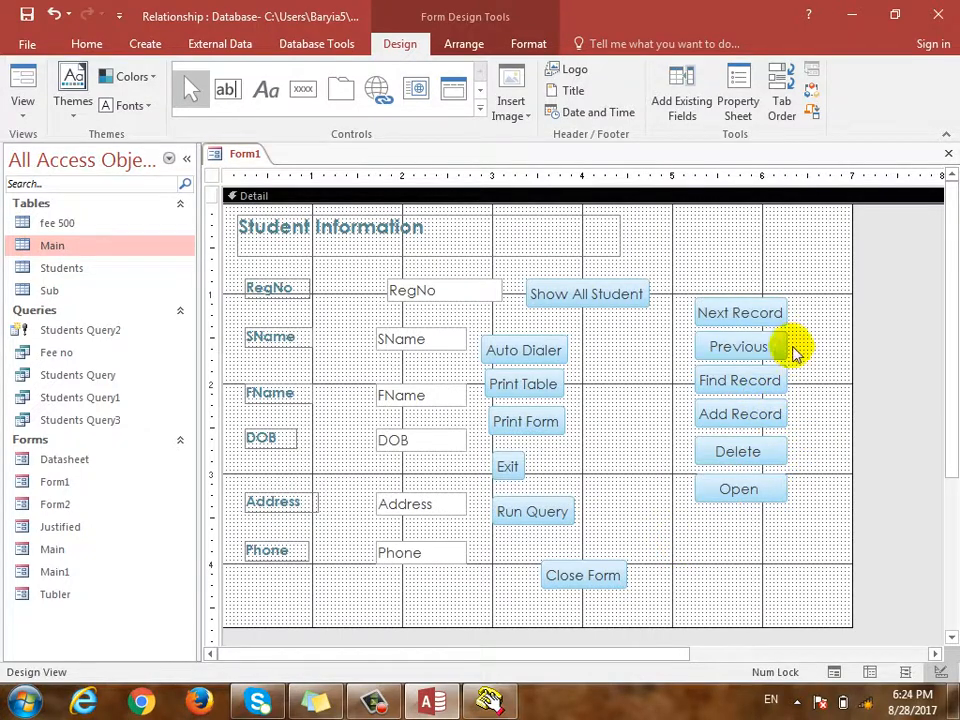
{"action": "left_click", "coordinate": [762, 318]}
{"action": "left_click_drag", "start_coordinate": [739, 296], "coordinate": [747, 291]}
{"action": "left_click", "coordinate": [739, 493]}
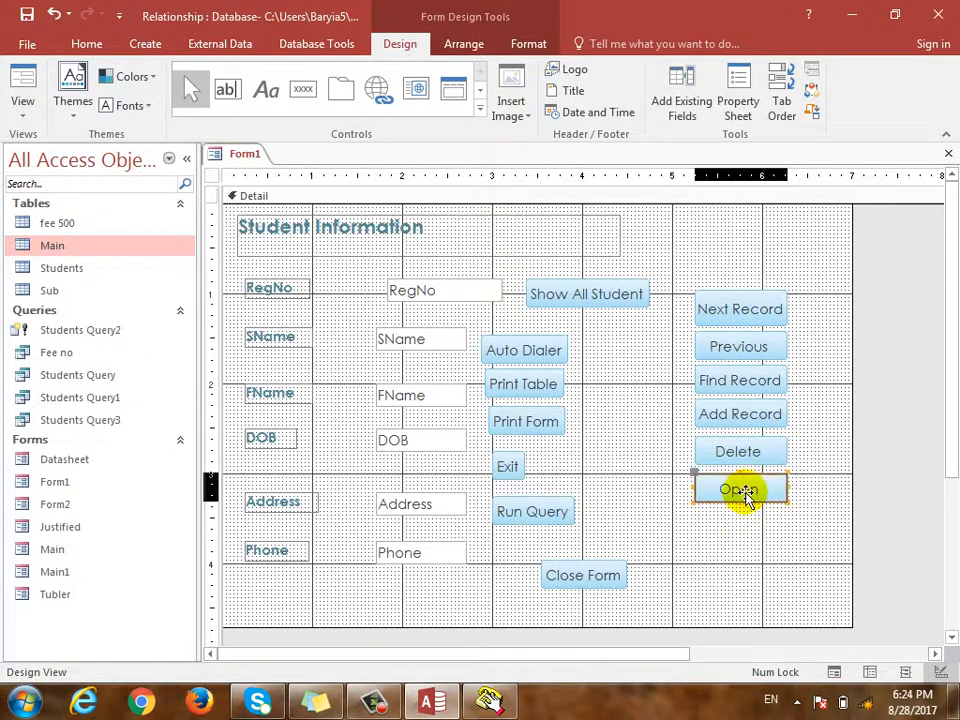
{"action": "left_click_drag", "start_coordinate": [739, 503], "coordinate": [737, 497]}
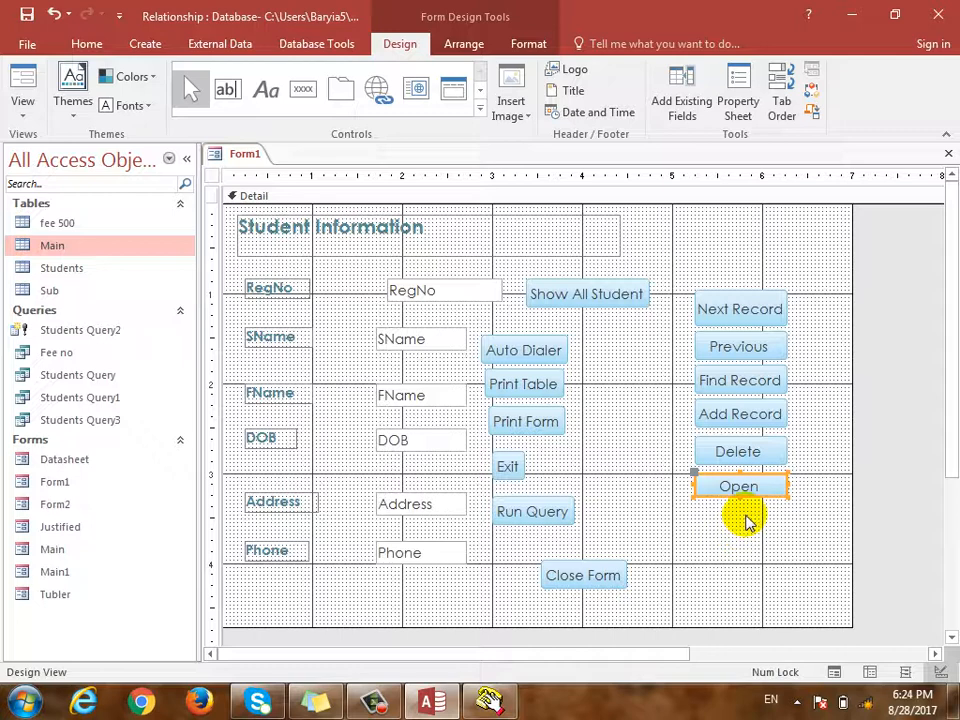
- Select the six buttons from Next Record to Open Justified and size them to the shortest one
{"action": "left_click_drag", "start_coordinate": [746, 521], "coordinate": [812, 313]}
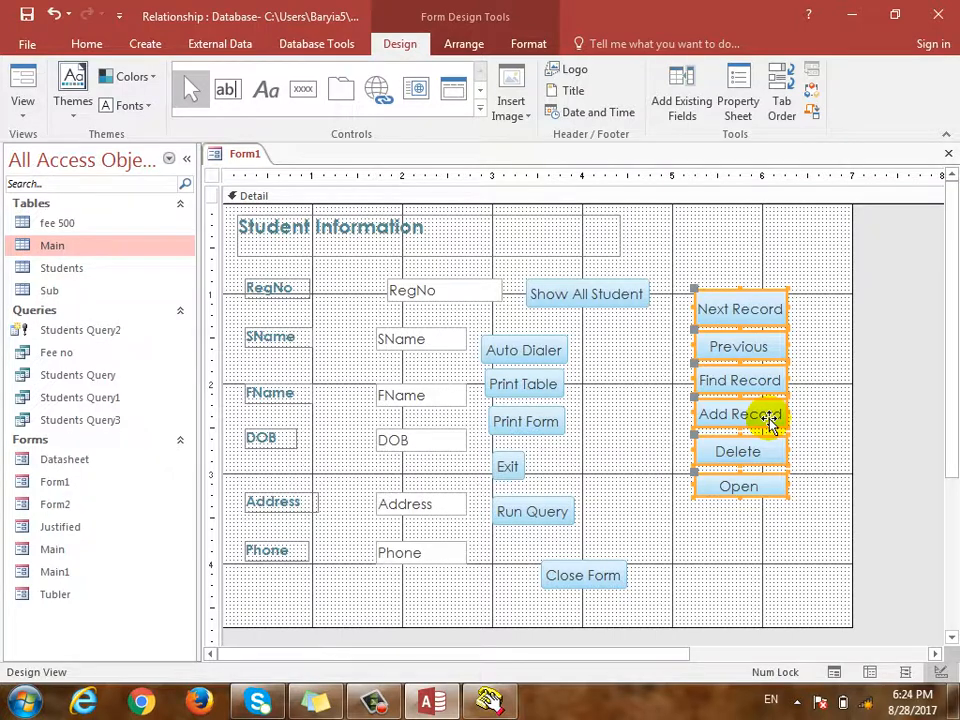
{"action": "right_click", "coordinate": [762, 378]}
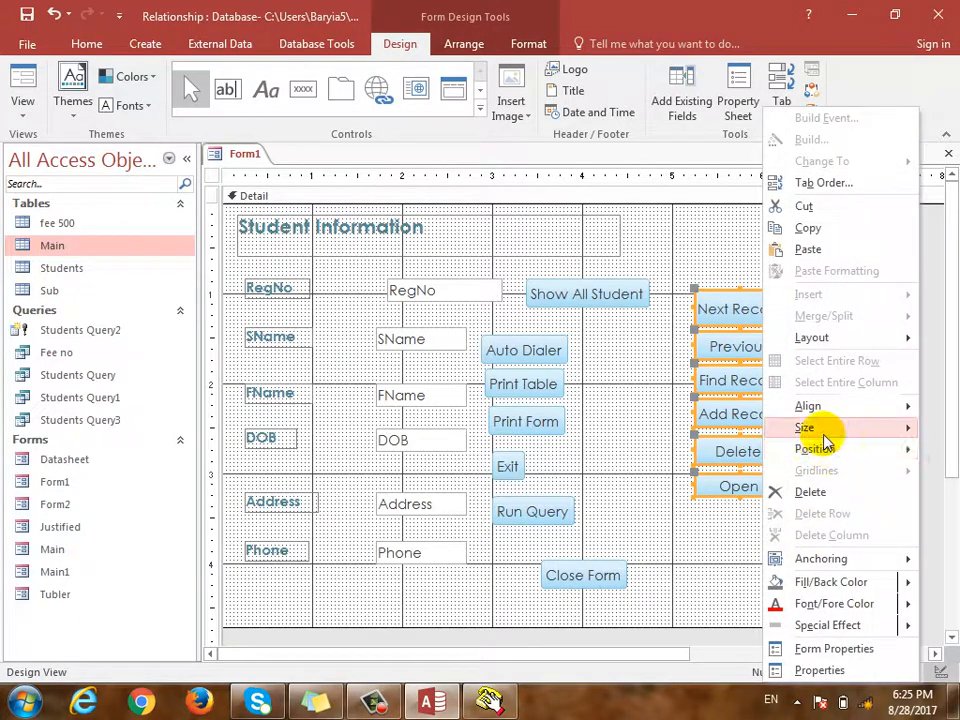
{"action": "mouse_move", "coordinate": [823, 435]}
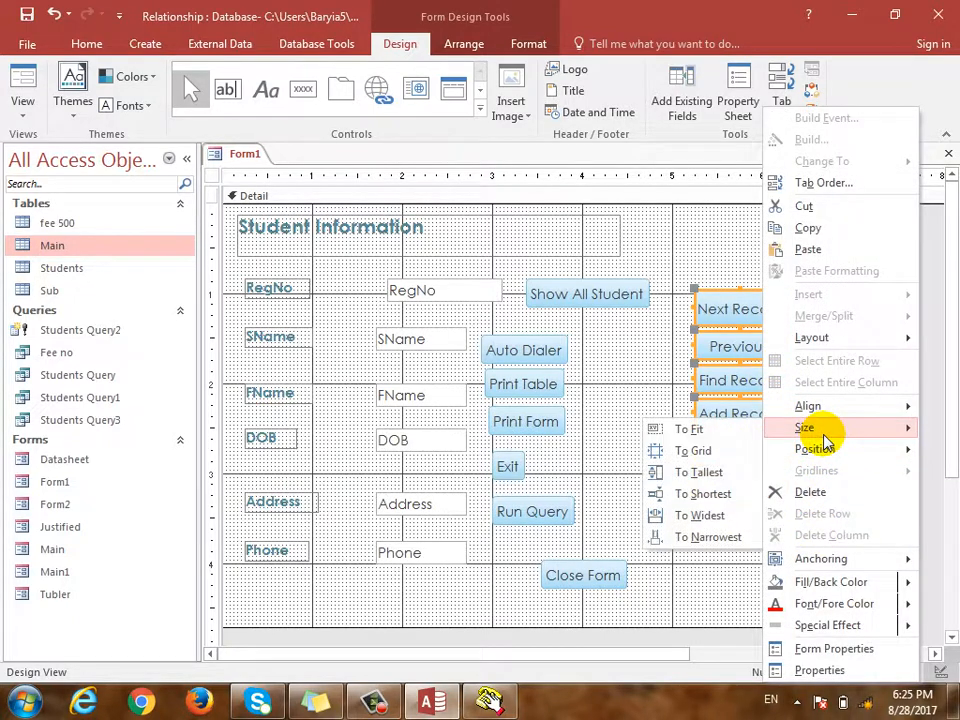
{"action": "left_click", "coordinate": [737, 495]}
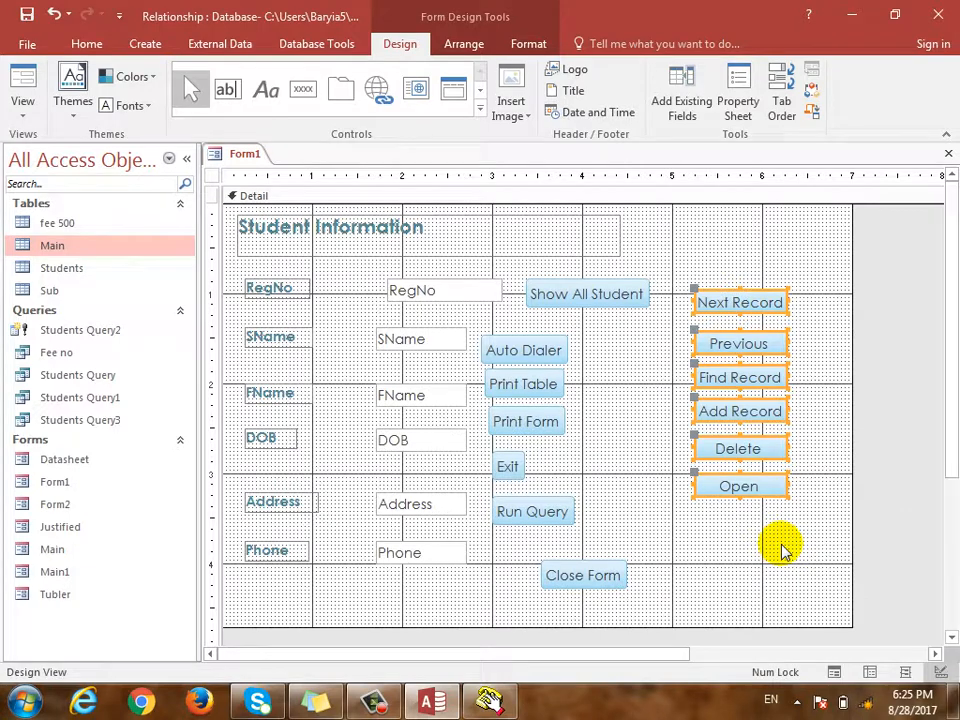
- Undo the shortest sizing and size the six selected buttons to the tallest one instead
{"action": "right_click", "coordinate": [731, 302]}
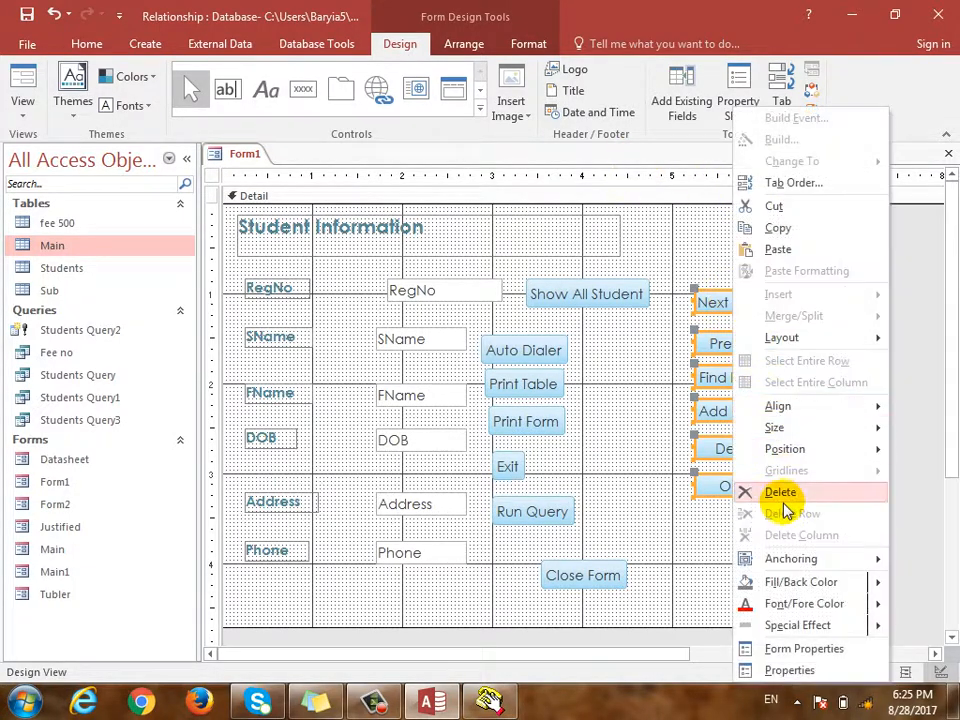
{"action": "mouse_move", "coordinate": [766, 427]}
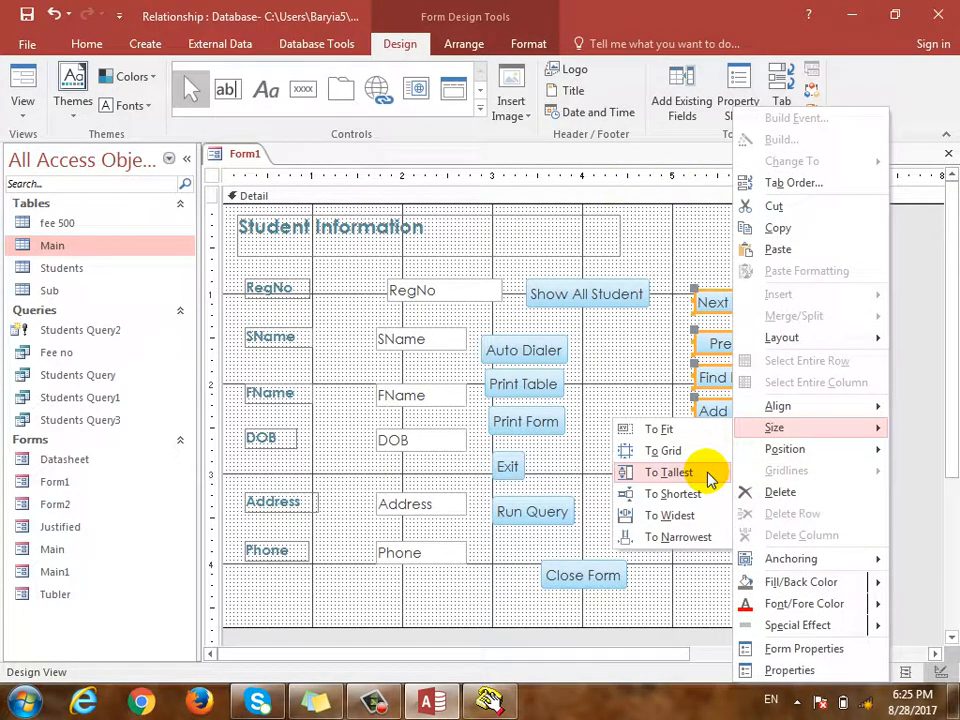
{"action": "left_click", "coordinate": [708, 476]}
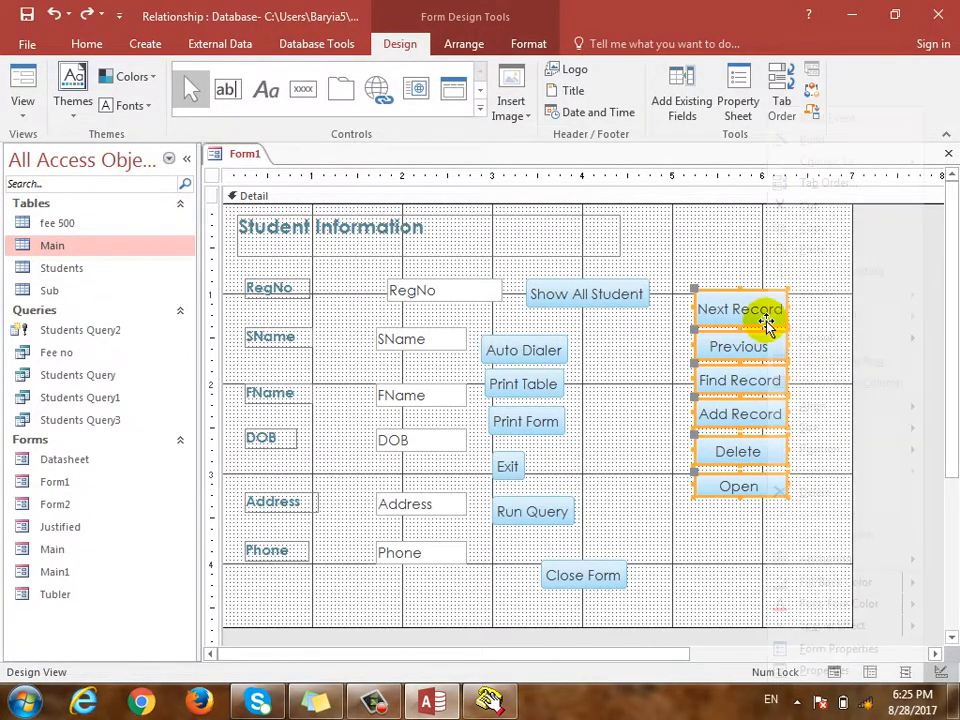
{"action": "right_click", "coordinate": [767, 313]}
{"action": "mouse_move", "coordinate": [784, 428]}
{"action": "left_click", "coordinate": [735, 452]}
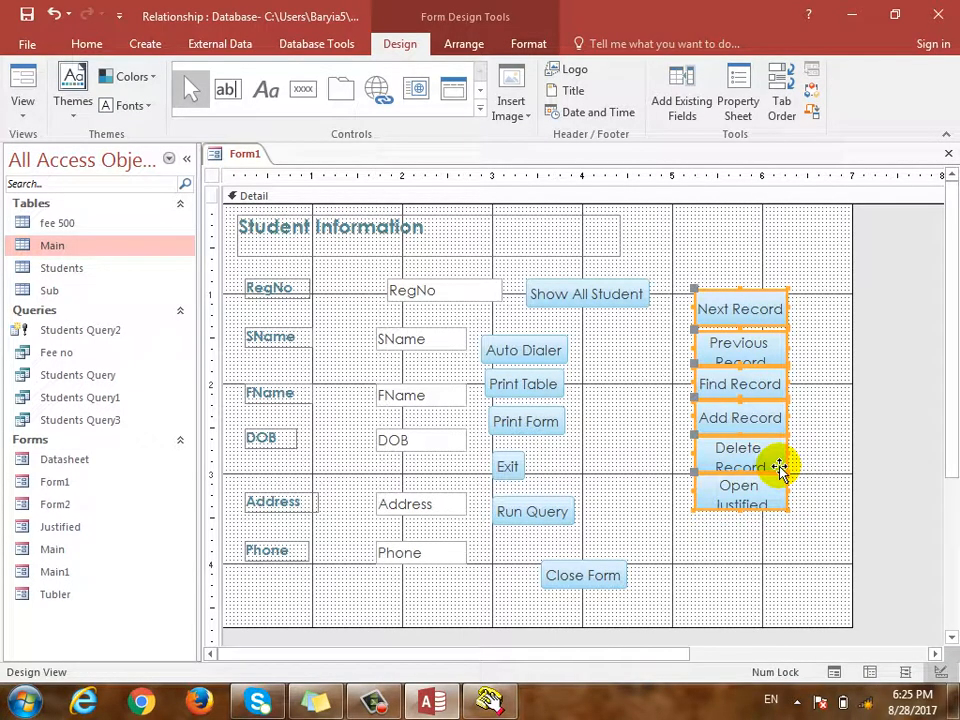
- Undo the tallest sizing and size the six selected buttons to the shortest one again
{"action": "right_click", "coordinate": [767, 316]}
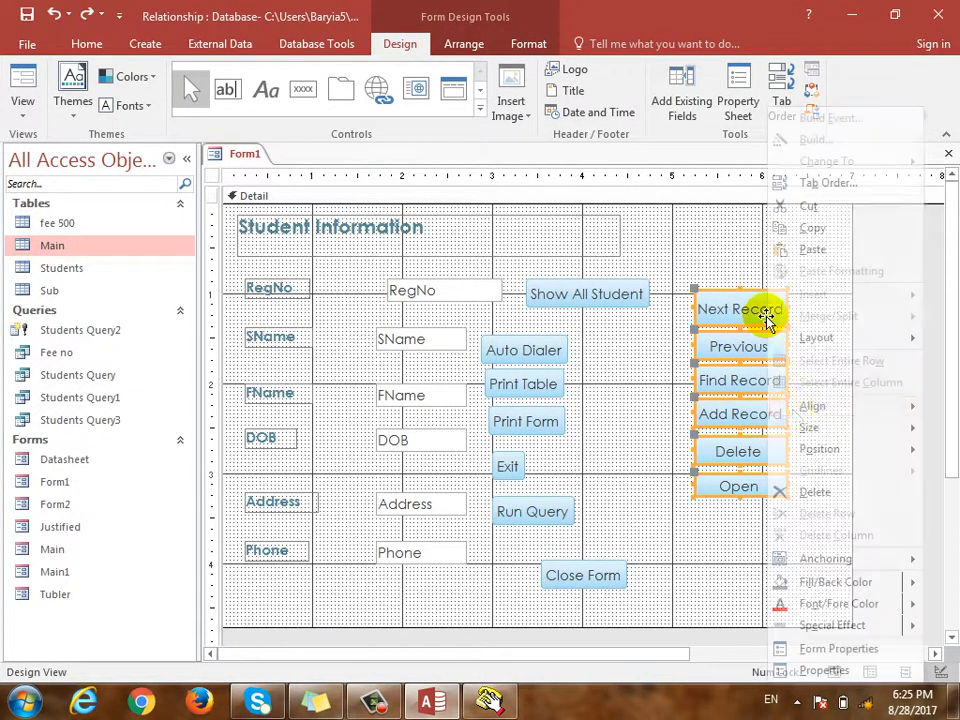
{"action": "mouse_move", "coordinate": [801, 425]}
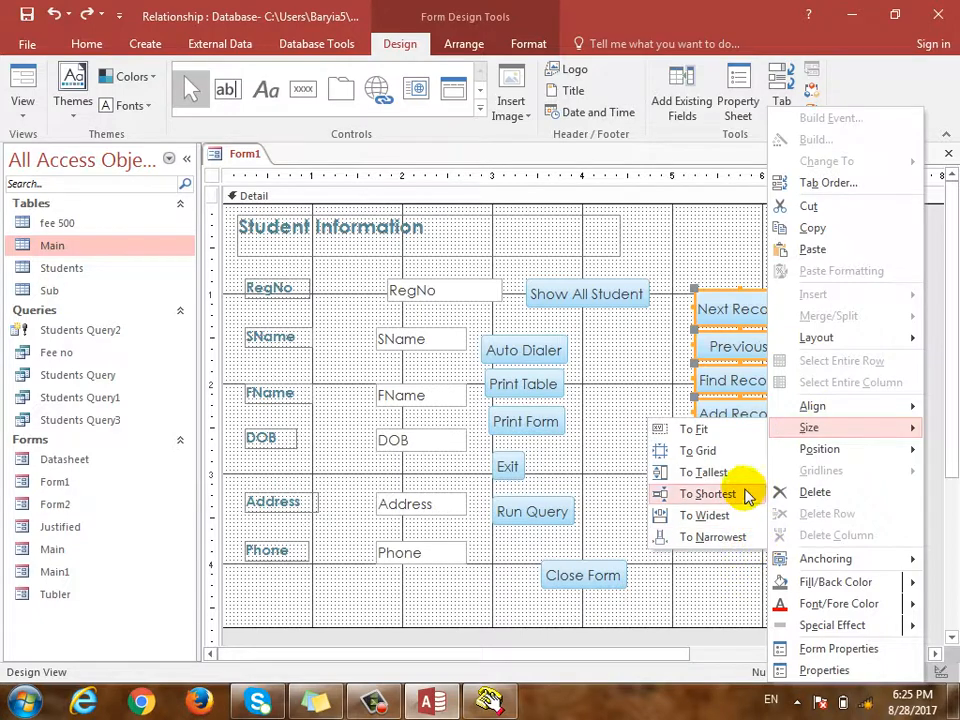
{"action": "left_click", "coordinate": [728, 451]}
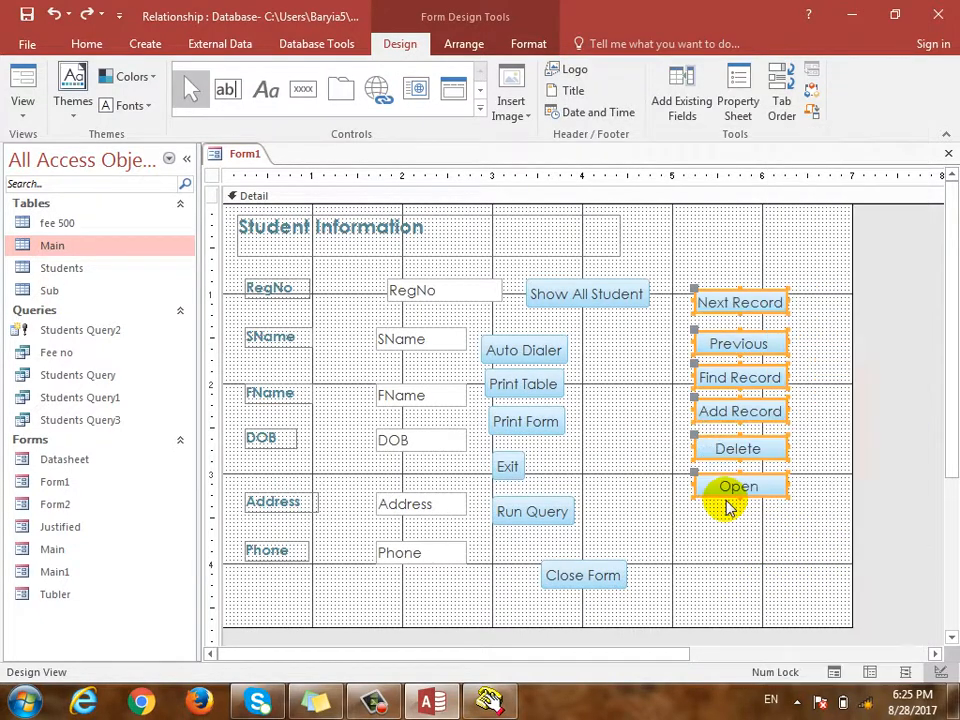
- Size the six selected buttons to the grid, and try sizing them to fit their captions
{"action": "right_click", "coordinate": [772, 305]}
{"action": "mouse_move", "coordinate": [785, 433]}
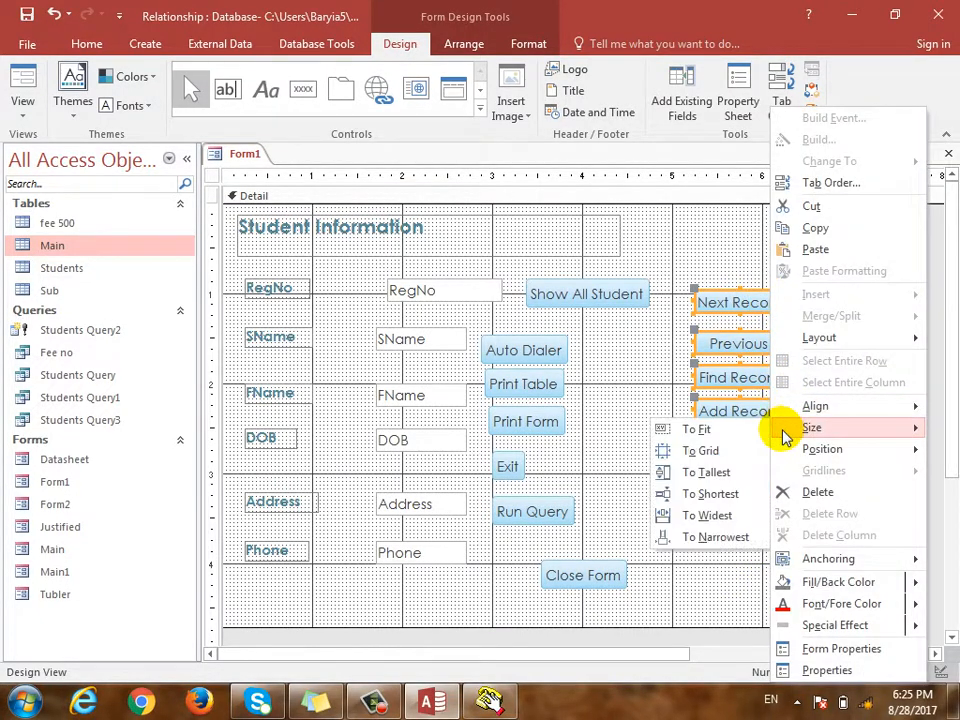
{"action": "left_click", "coordinate": [719, 452]}
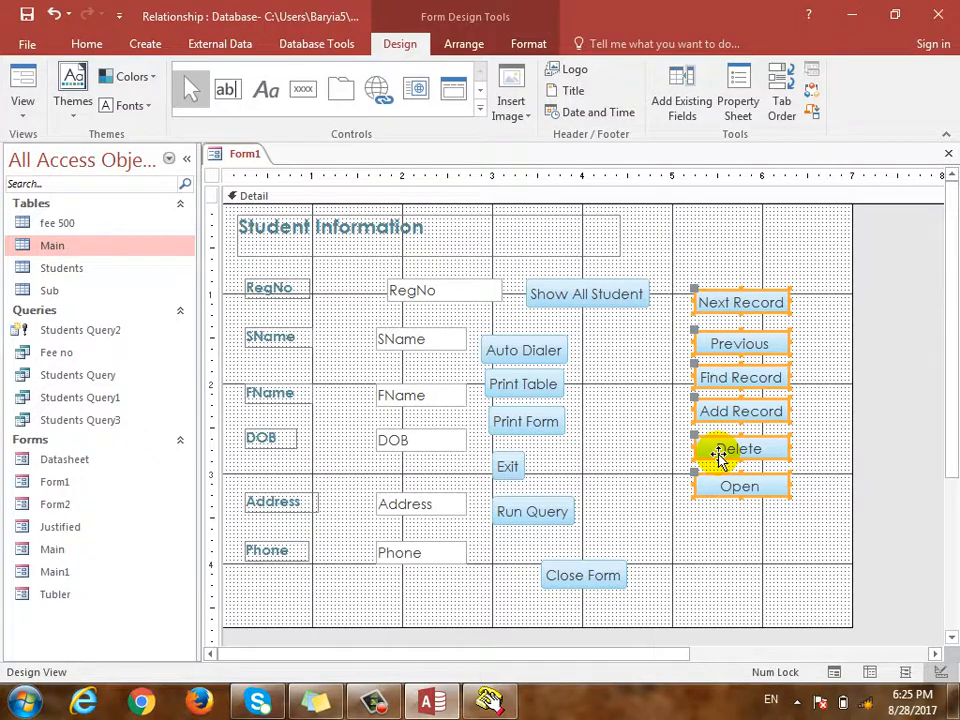
{"action": "right_click", "coordinate": [729, 304]}
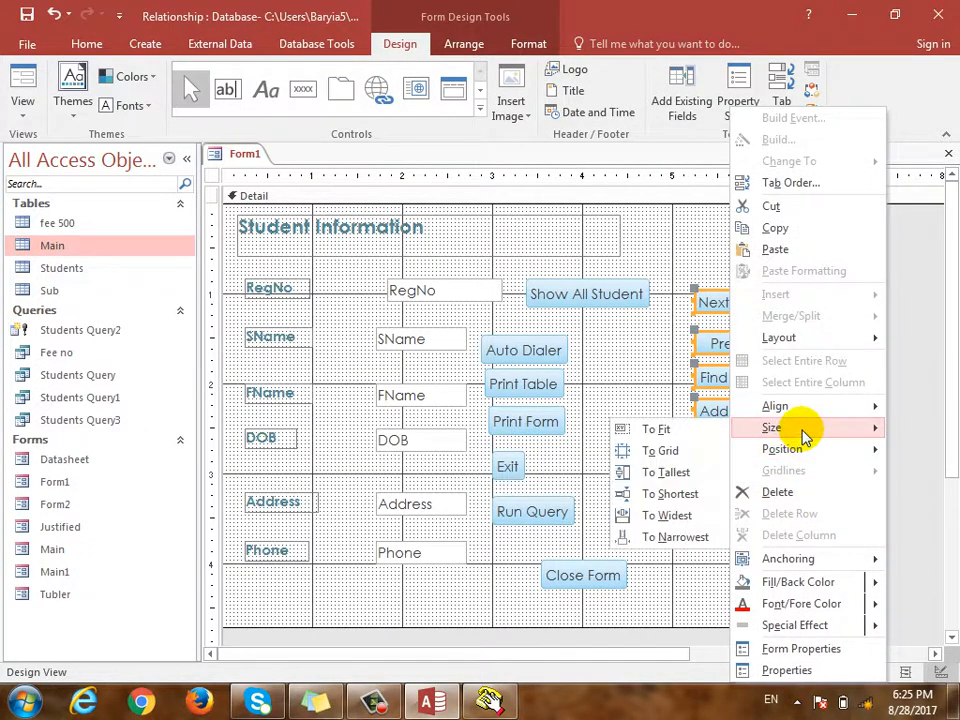
{"action": "left_click", "coordinate": [705, 432]}
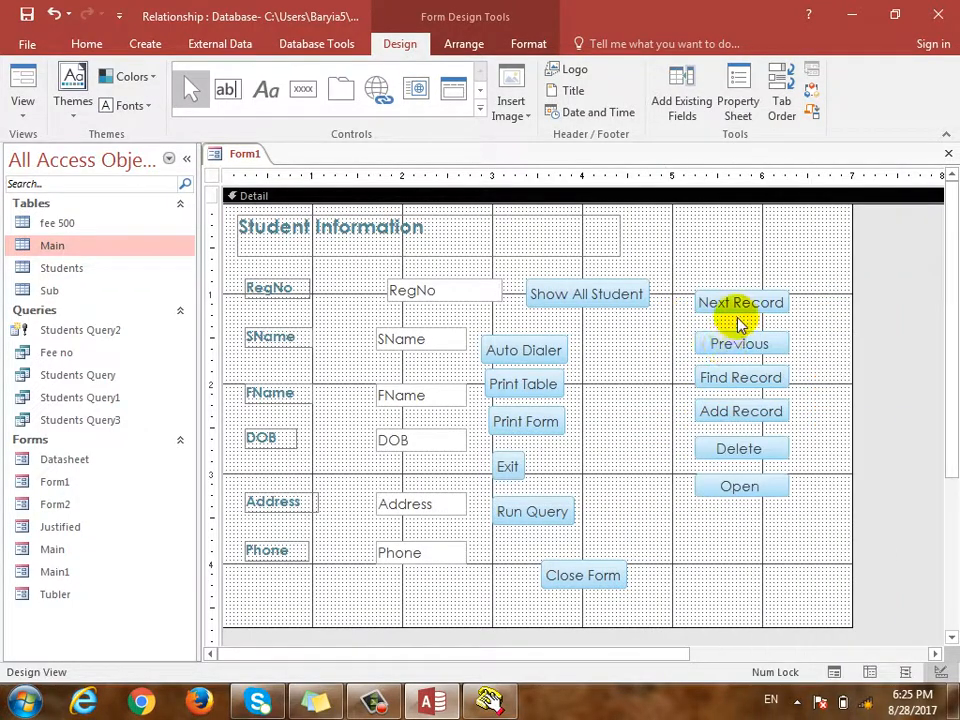
{"action": "left_click", "coordinate": [785, 315]}
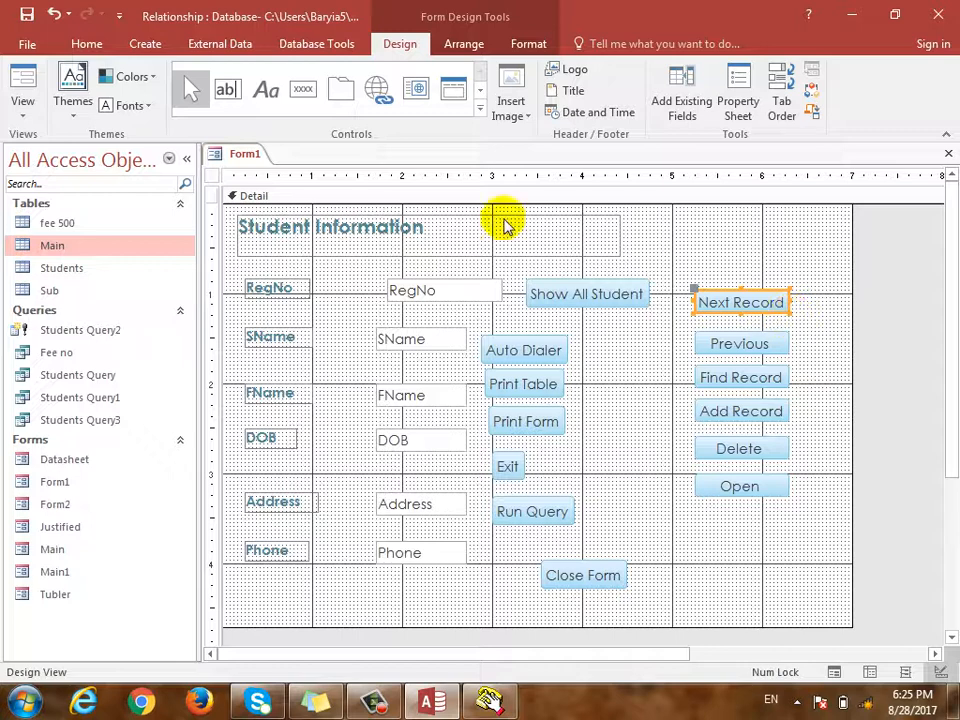
- Widen the FName label slightly and narrow the SName and RegNo labels until their text is cut off
{"action": "left_click", "coordinate": [297, 395]}
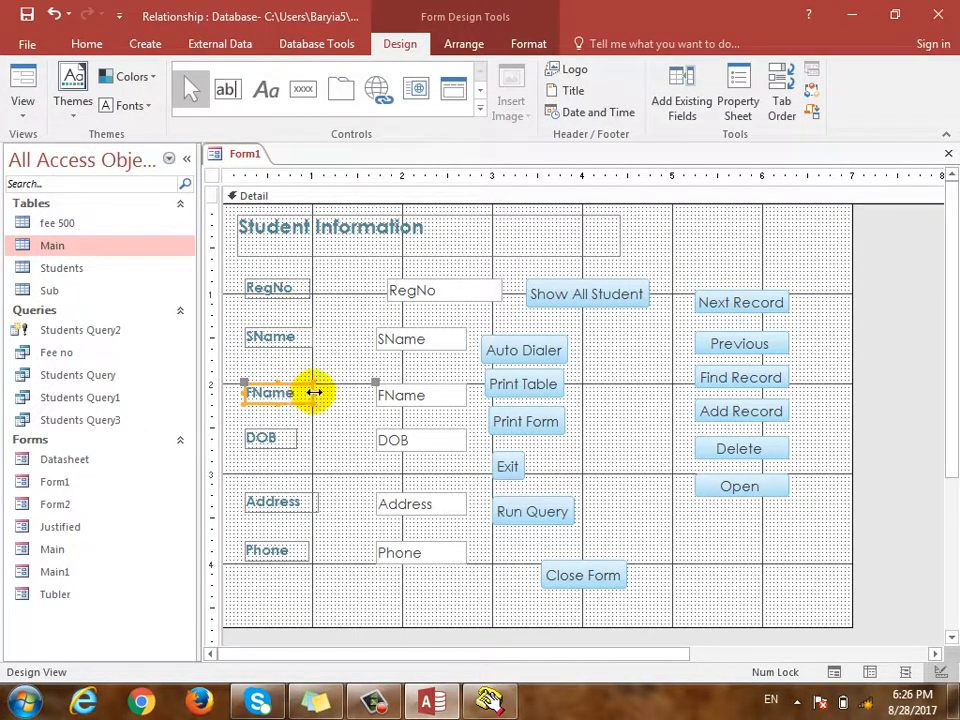
{"action": "left_click_drag", "start_coordinate": [314, 393], "coordinate": [324, 393]}
{"action": "left_click", "coordinate": [307, 341]}
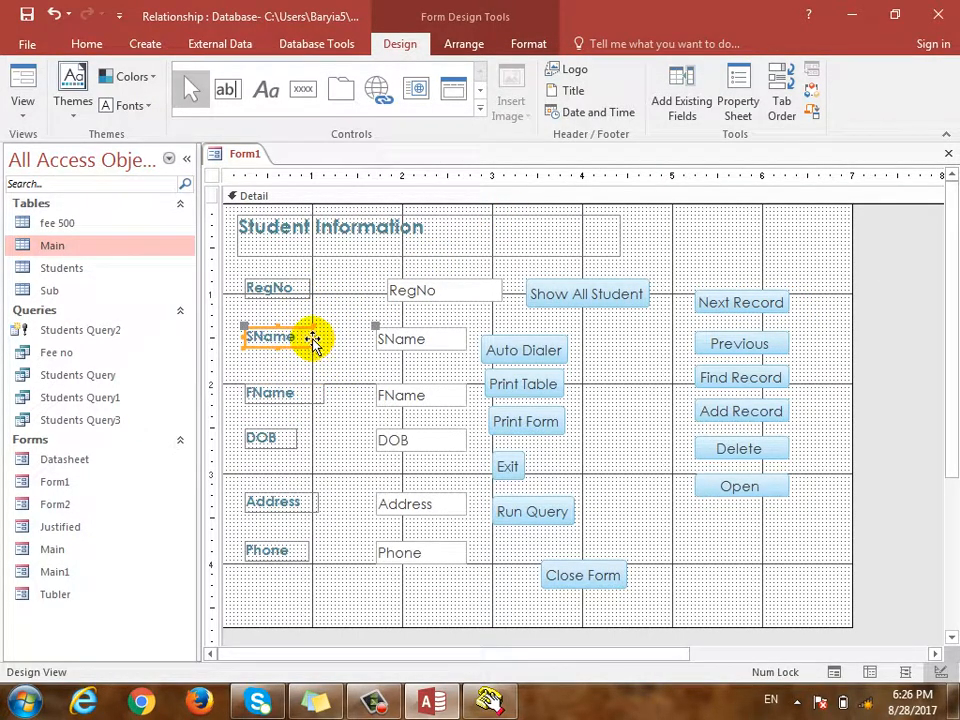
{"action": "left_click_drag", "start_coordinate": [313, 338], "coordinate": [291, 338]}
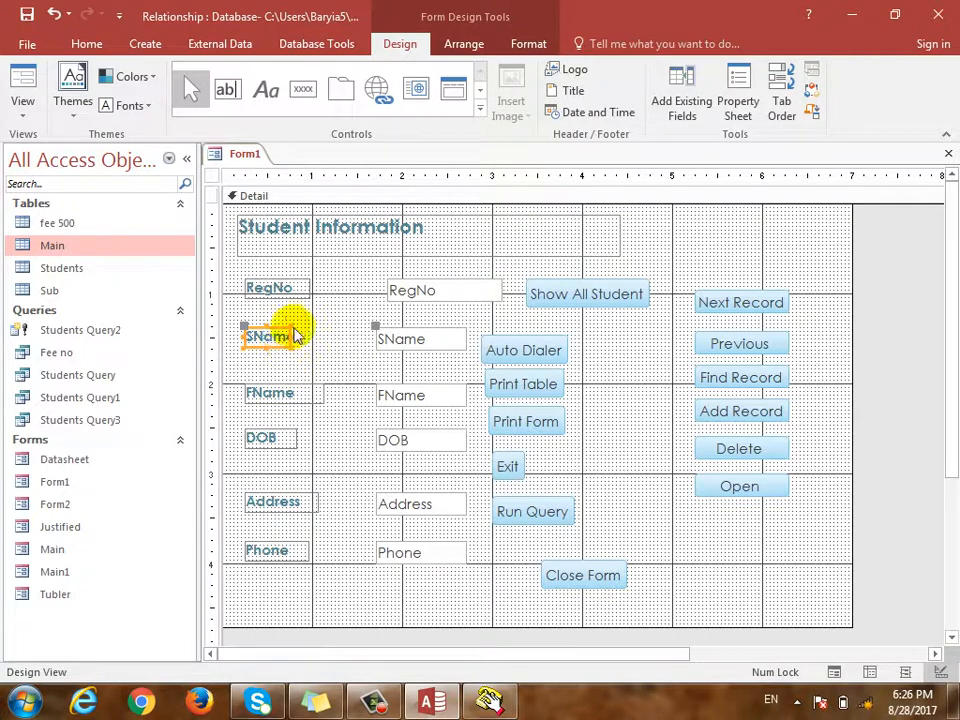
{"action": "left_click", "coordinate": [310, 291]}
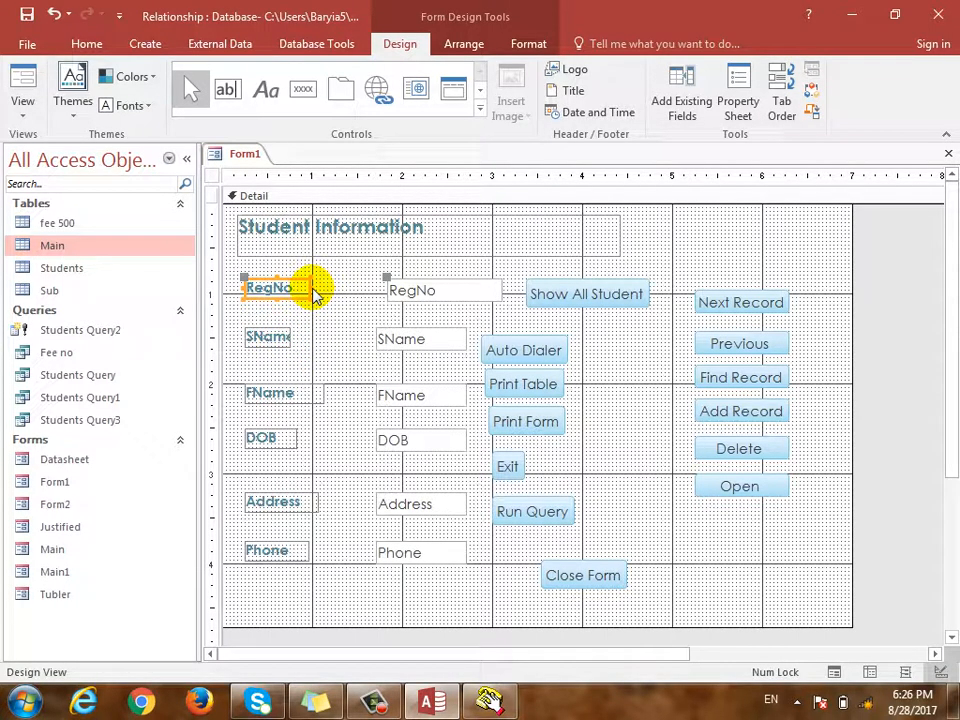
{"action": "left_click_drag", "start_coordinate": [312, 292], "coordinate": [282, 289]}
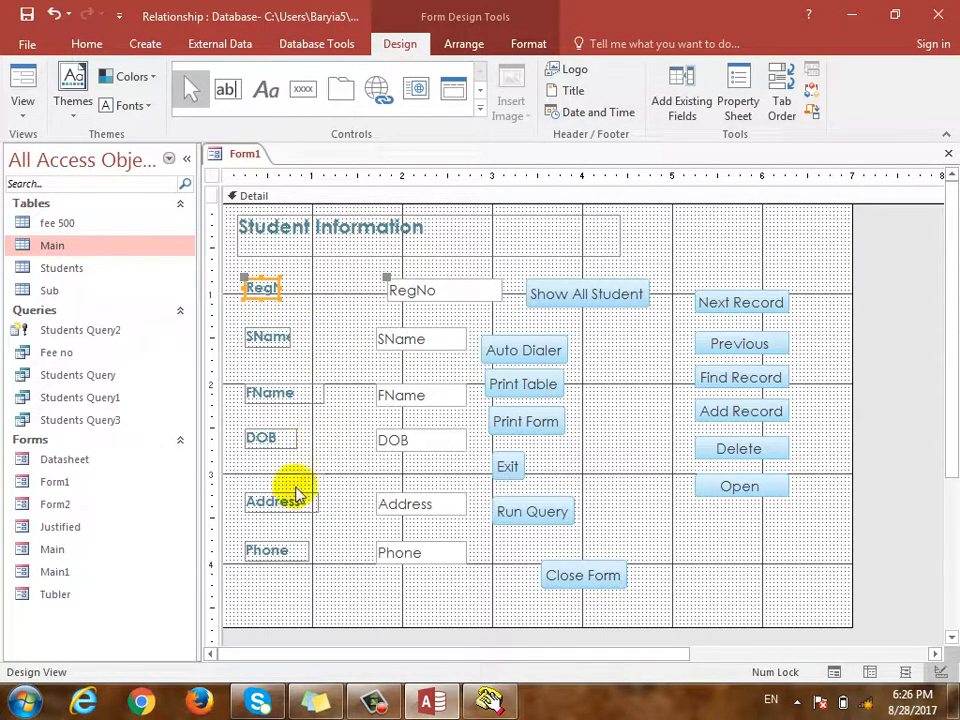
- Select the six field labels from RegNo to Phone and size them to fit their text
{"action": "left_click_drag", "start_coordinate": [272, 583], "coordinate": [244, 262]}
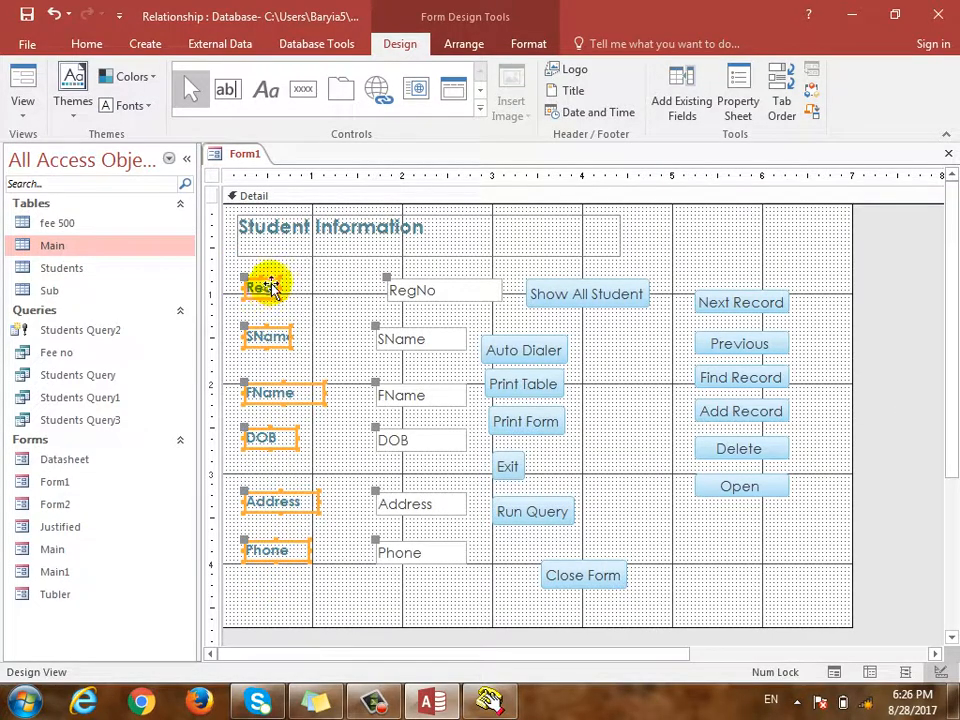
{"action": "right_click", "coordinate": [273, 290]}
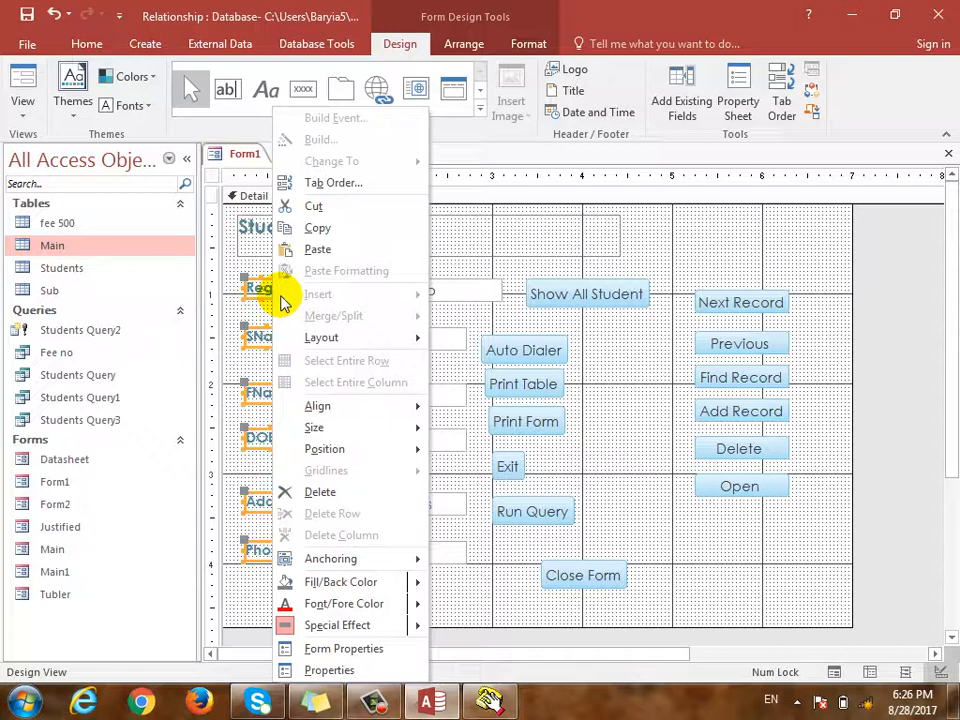
{"action": "mouse_move", "coordinate": [345, 430]}
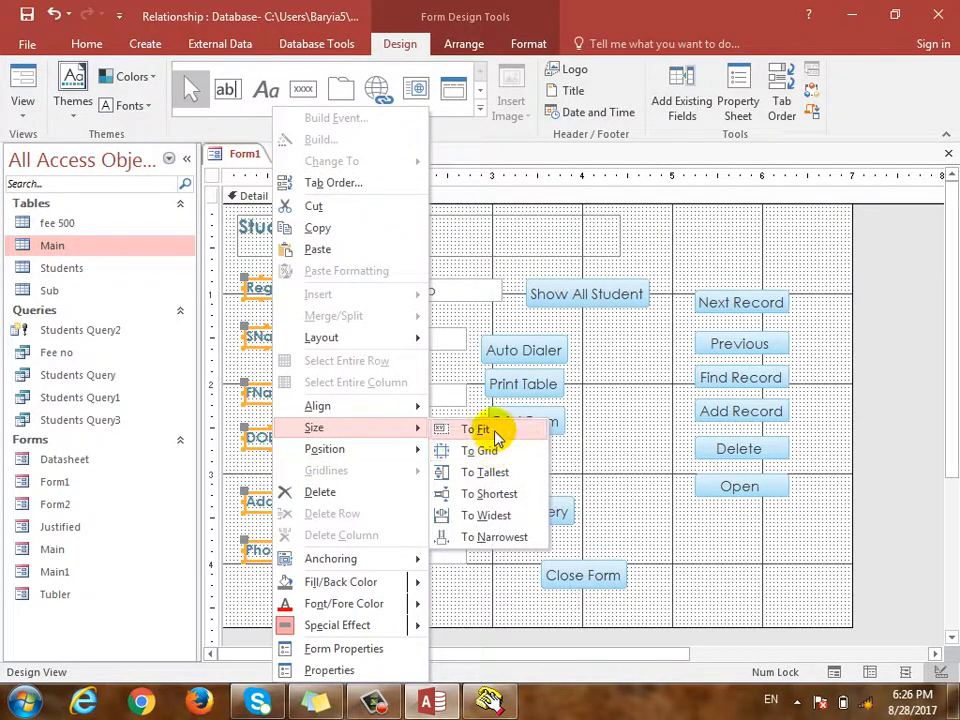
{"action": "left_click", "coordinate": [494, 432]}
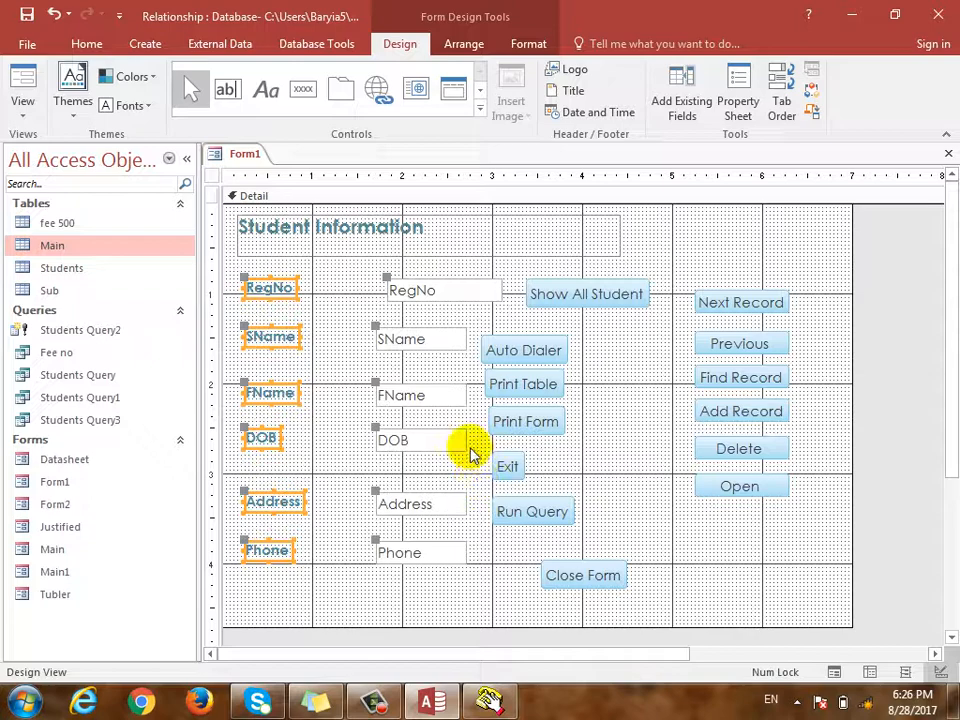
{"action": "left_click_drag", "start_coordinate": [681, 300], "coordinate": [750, 500]}
{"action": "right_click", "coordinate": [735, 447]}
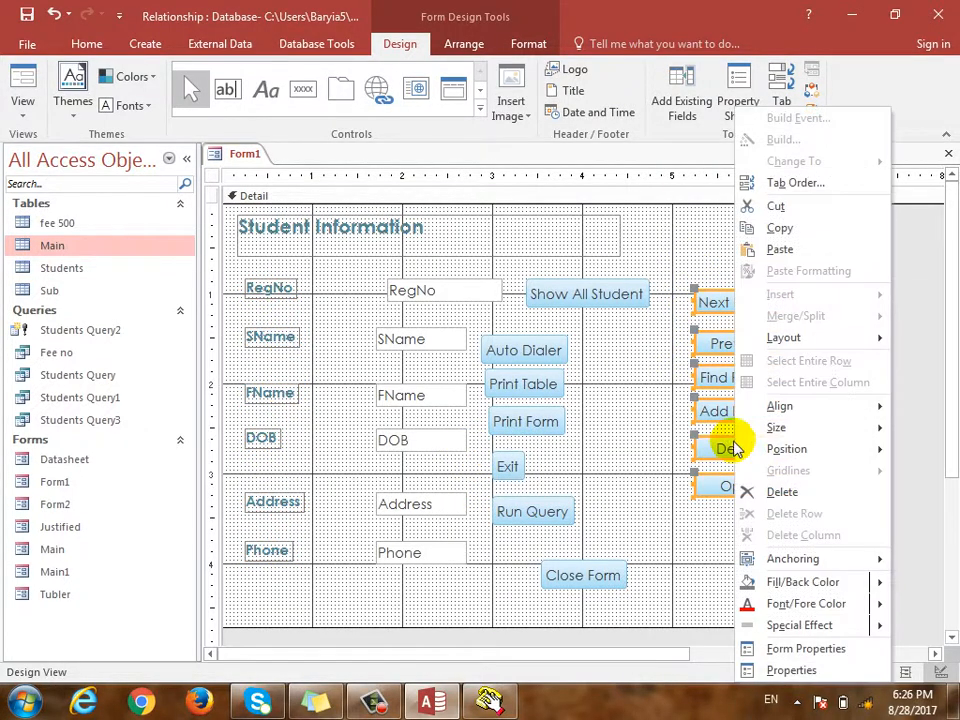
{"action": "mouse_move", "coordinate": [846, 426]}
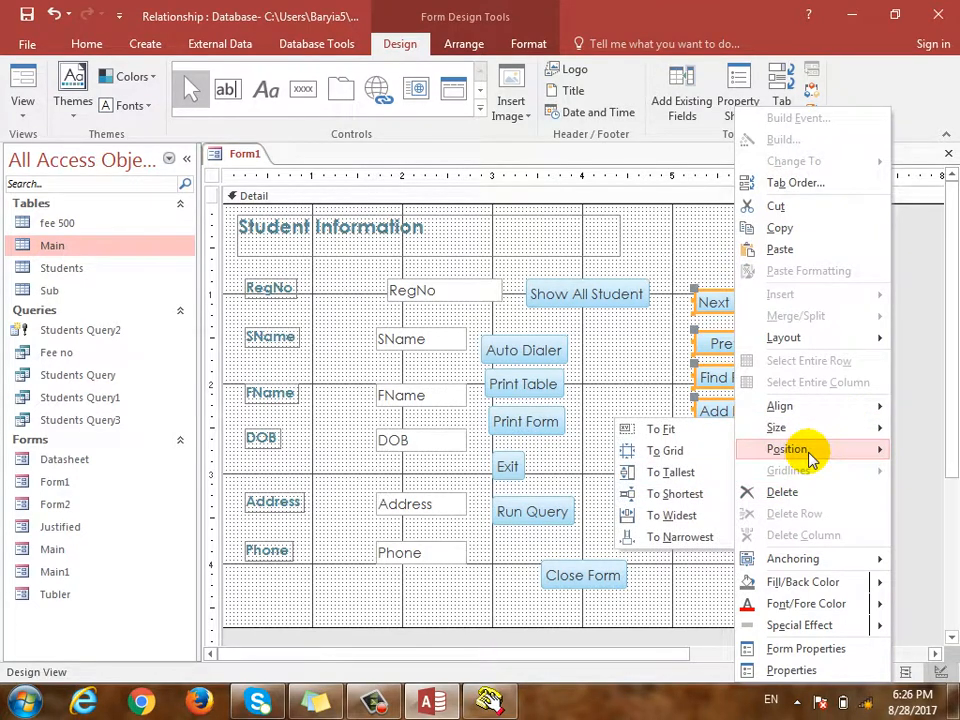
{"action": "mouse_move", "coordinate": [810, 458]}
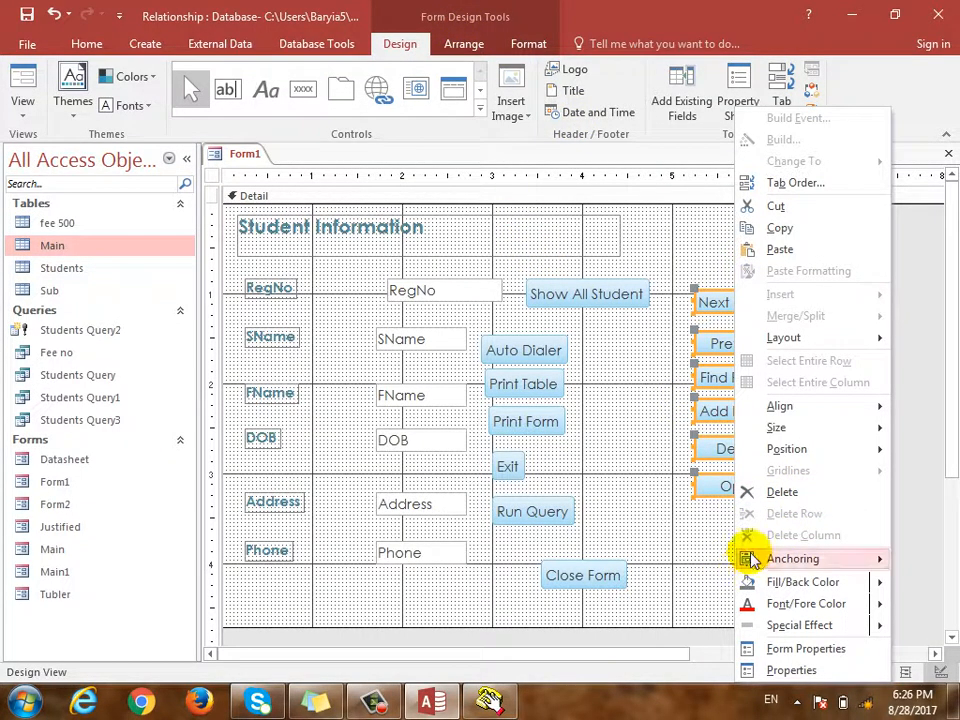
{"action": "left_click", "coordinate": [645, 451]}
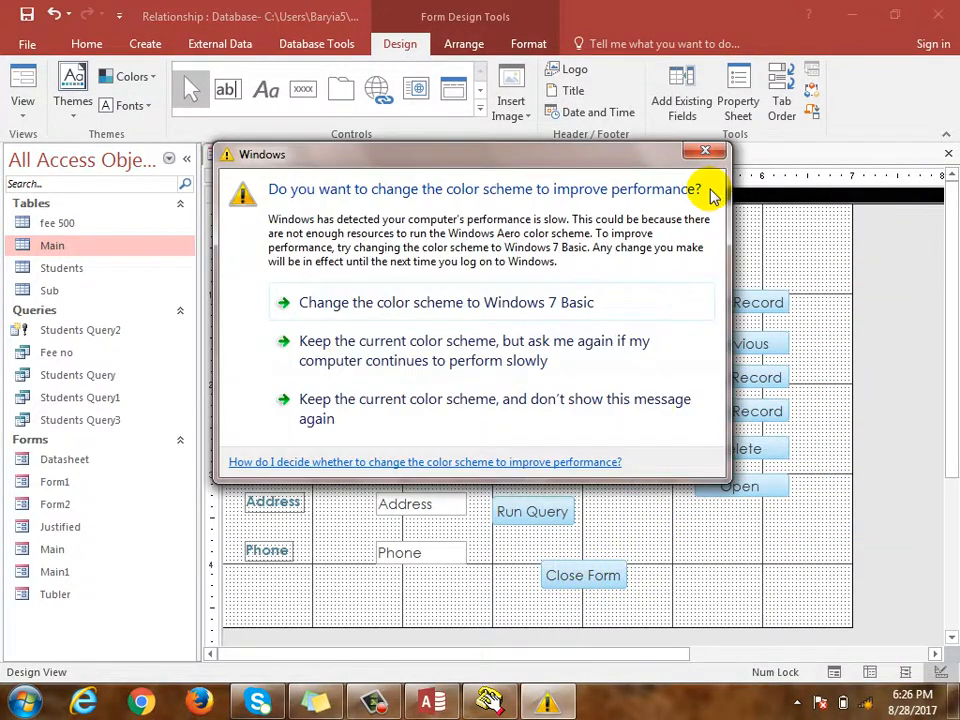
{"action": "left_click", "coordinate": [672, 8]}
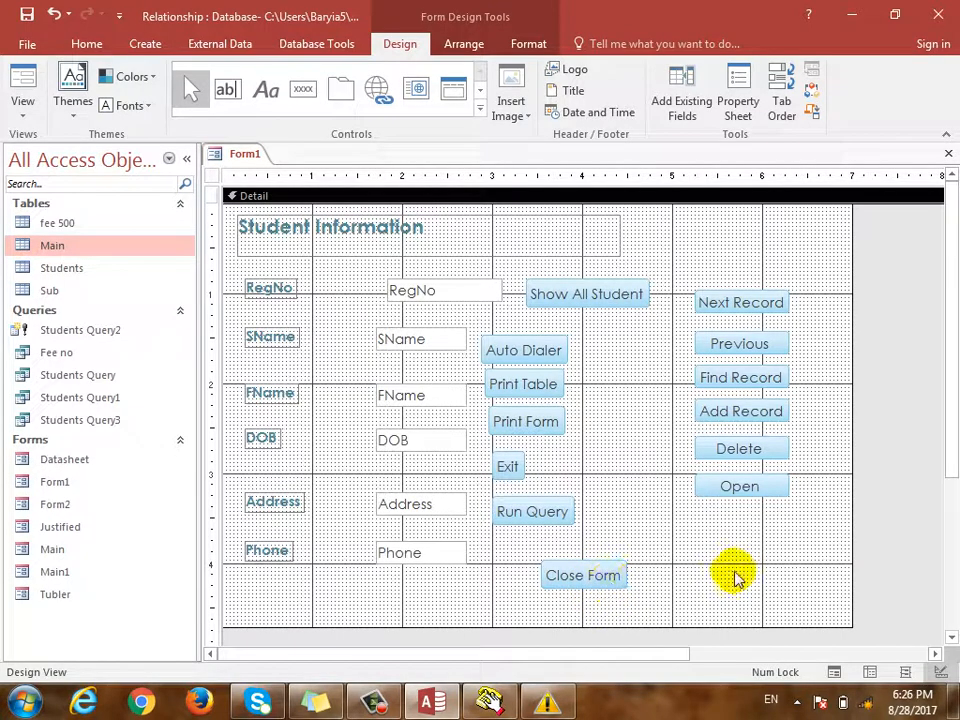
- Display the form in Form View and resize the program window to check how the buttons respond, ending with it maximized
{"action": "left_click", "coordinate": [27, 112]}
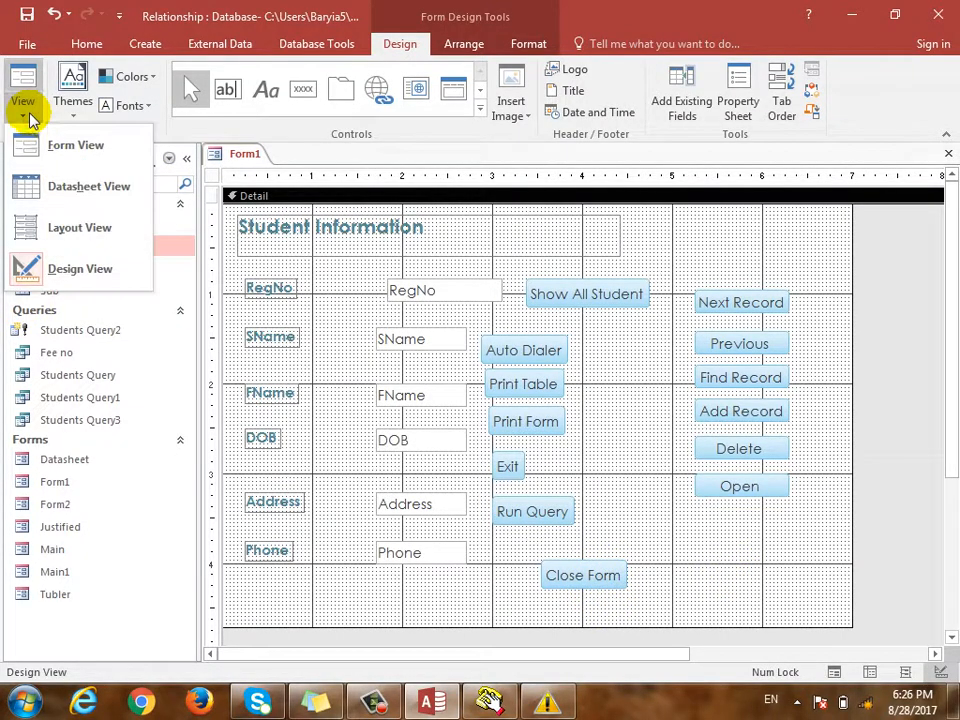
{"action": "left_click", "coordinate": [75, 144]}
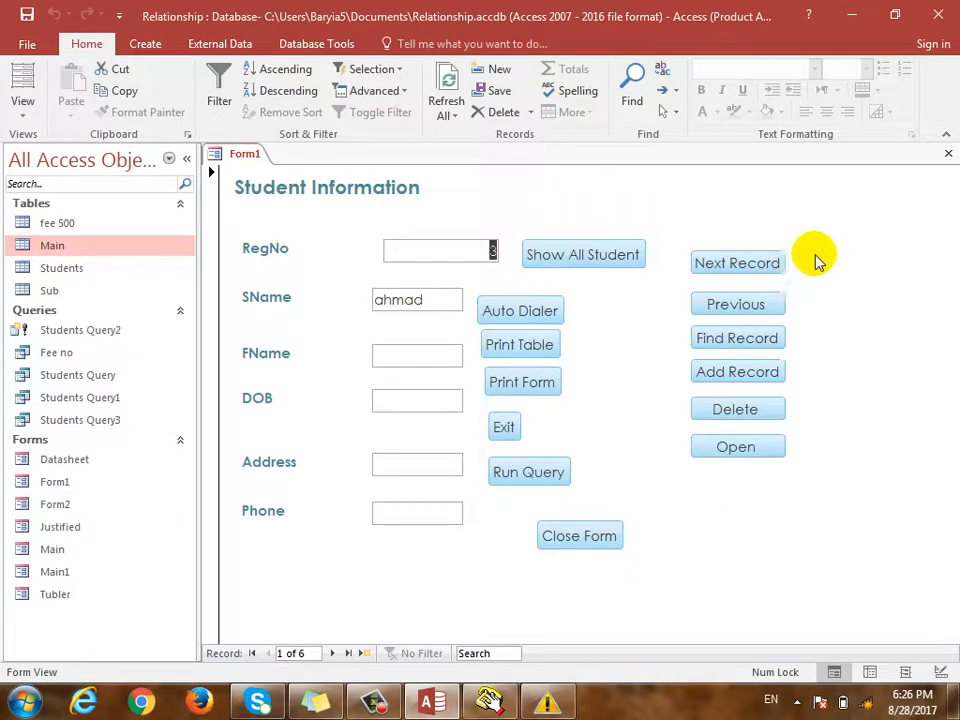
{"action": "left_click", "coordinate": [893, 14]}
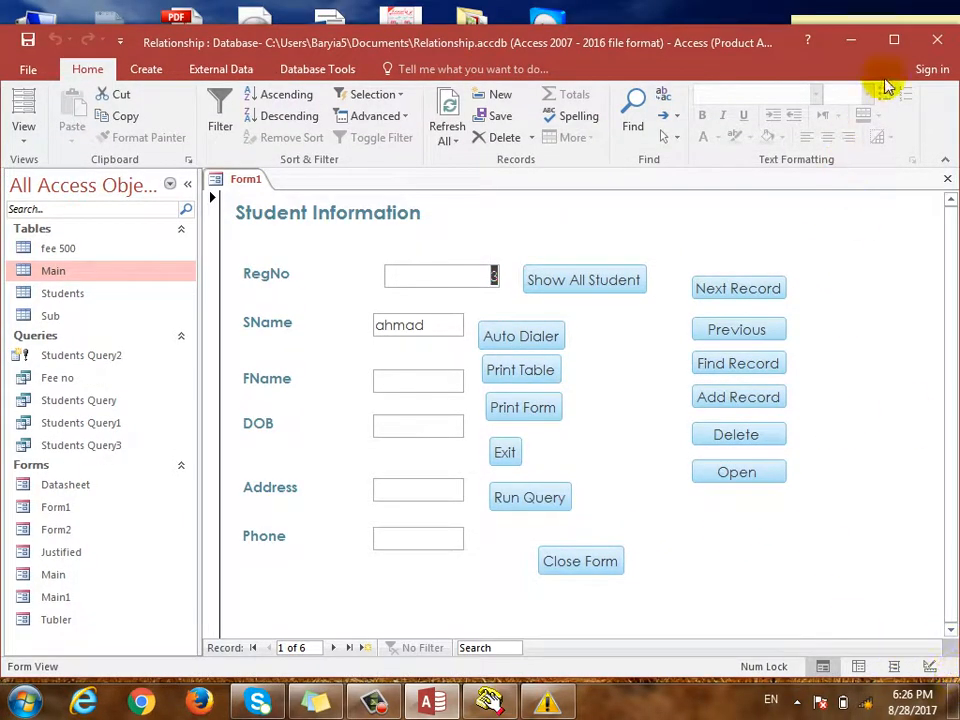
{"action": "left_click_drag", "start_coordinate": [830, 50], "coordinate": [826, 39]}
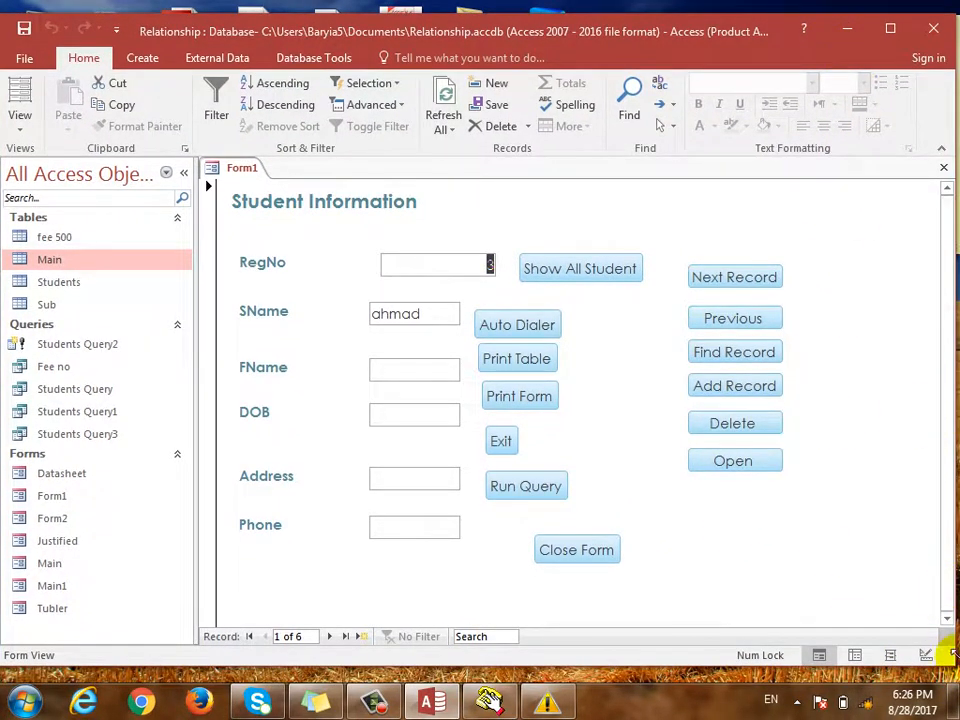
{"action": "left_click_drag", "start_coordinate": [945, 654], "coordinate": [728, 558]}
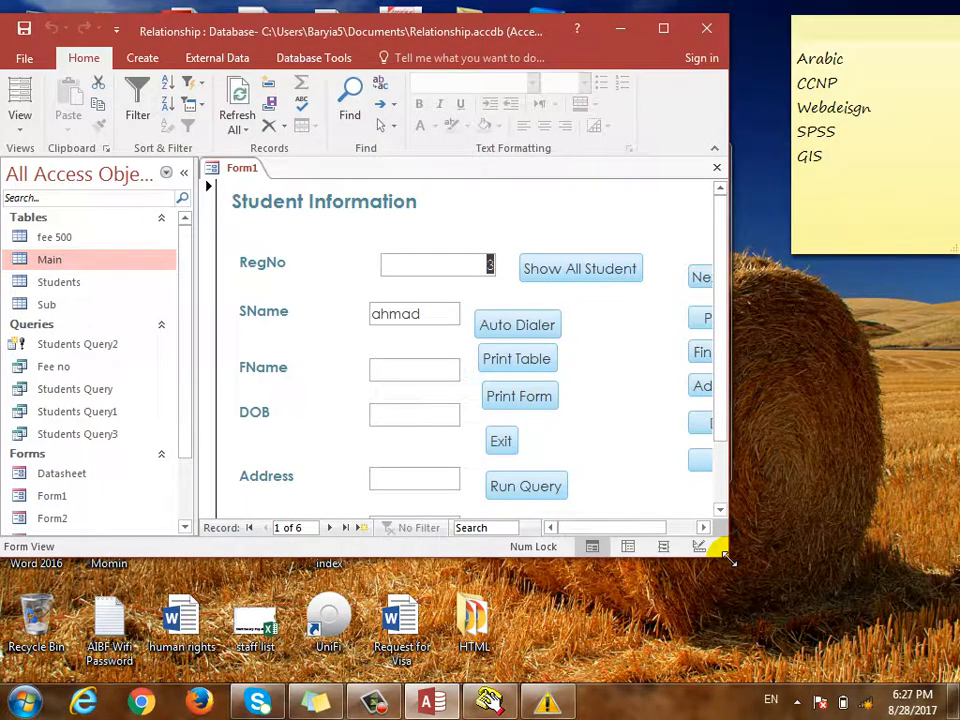
{"action": "left_click_drag", "start_coordinate": [738, 566], "coordinate": [848, 556]}
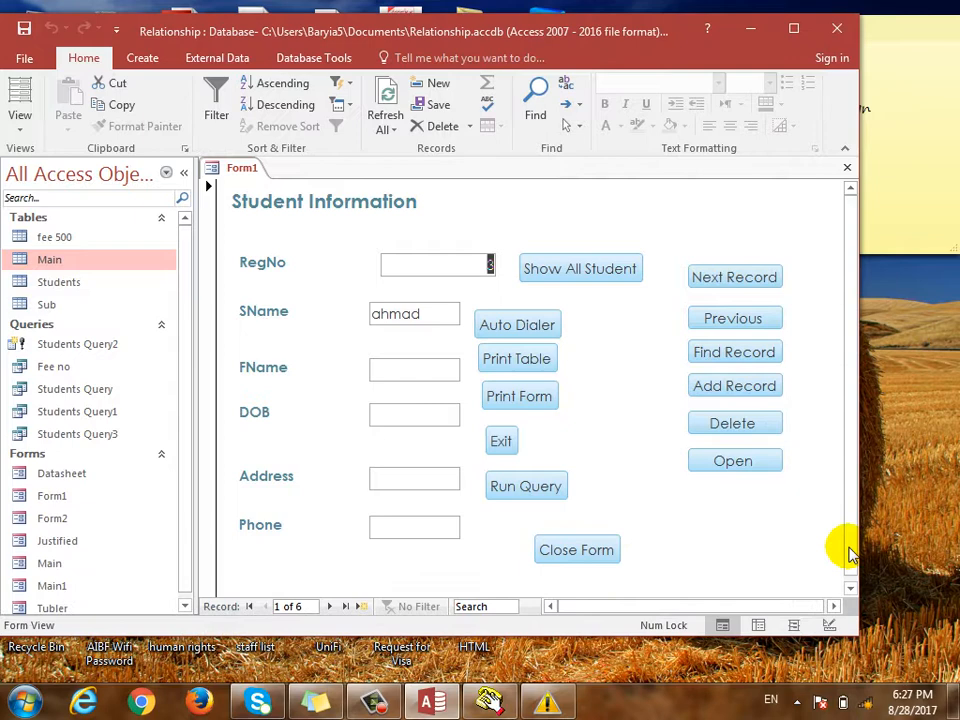
{"action": "left_click", "coordinate": [793, 28]}
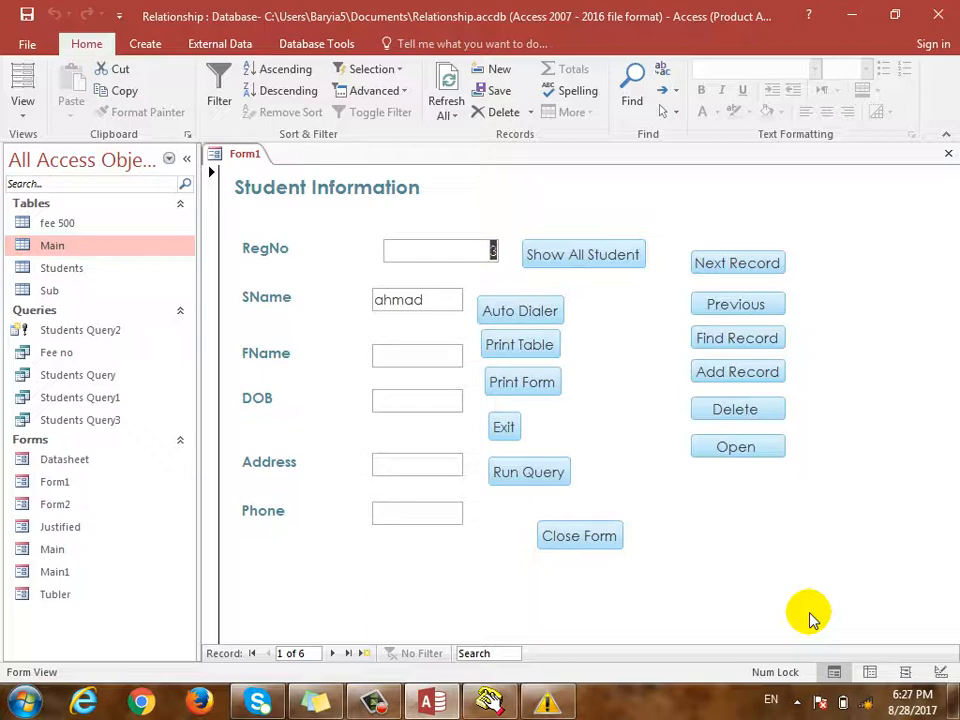
- In Design View, anchor the Close Form button to Bottom Right and move it to the form's lower-right corner
{"action": "key", "text": "ctrl+comma"}
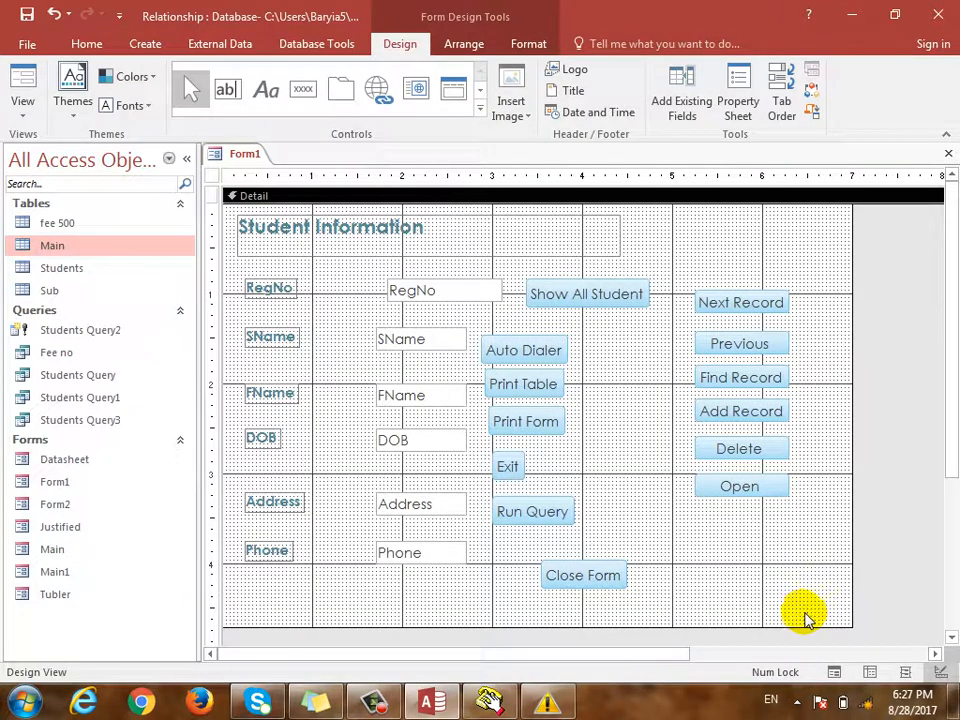
{"action": "right_click", "coordinate": [612, 575]}
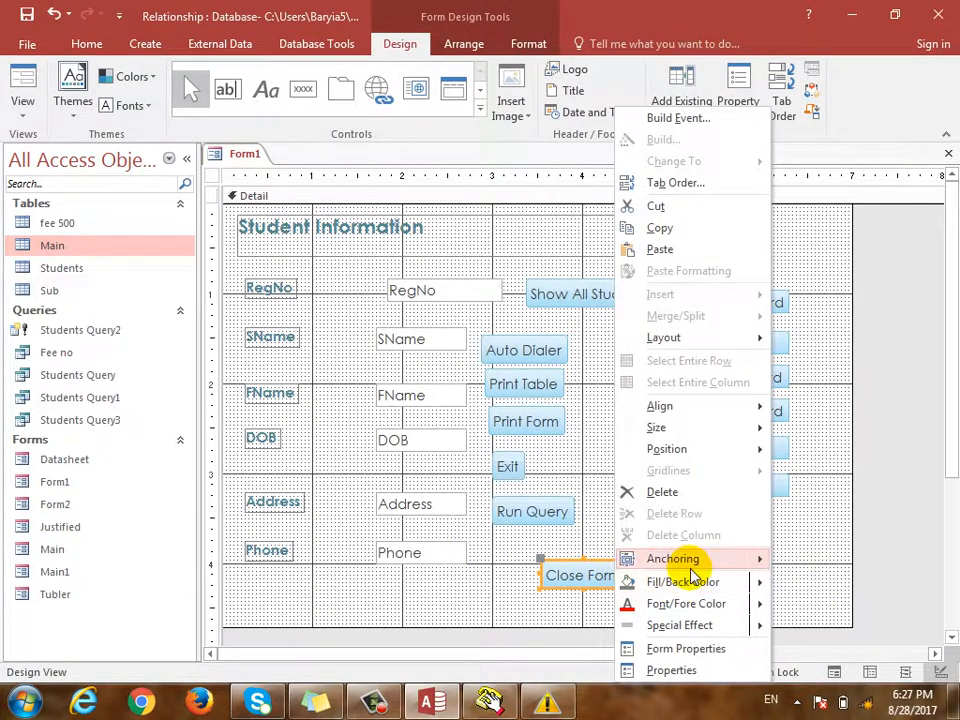
{"action": "mouse_move", "coordinate": [689, 570]}
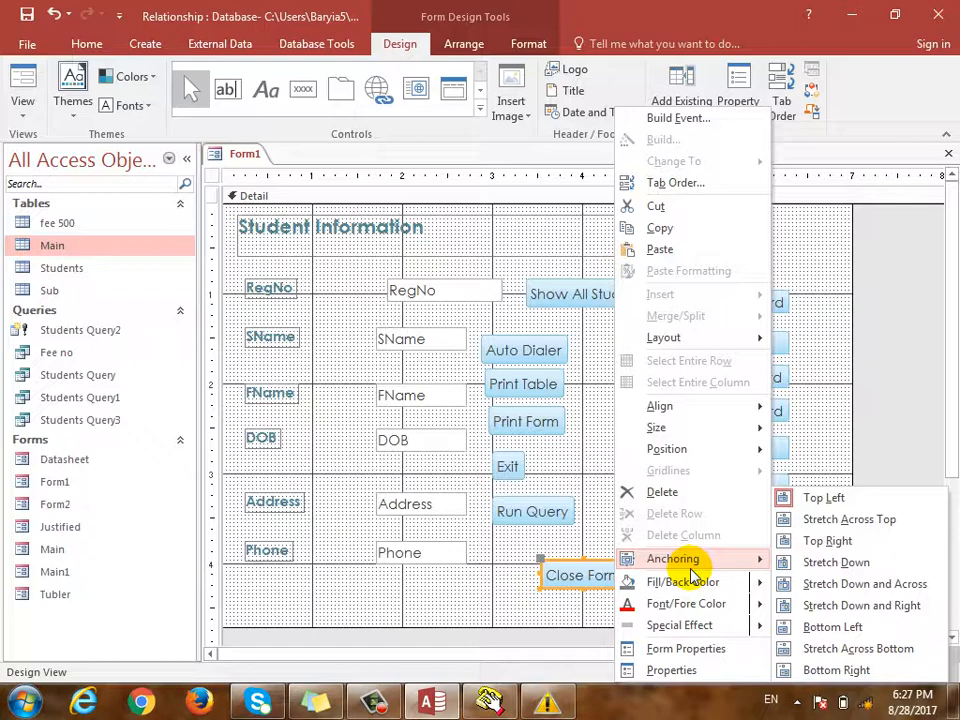
{"action": "left_click", "coordinate": [803, 648]}
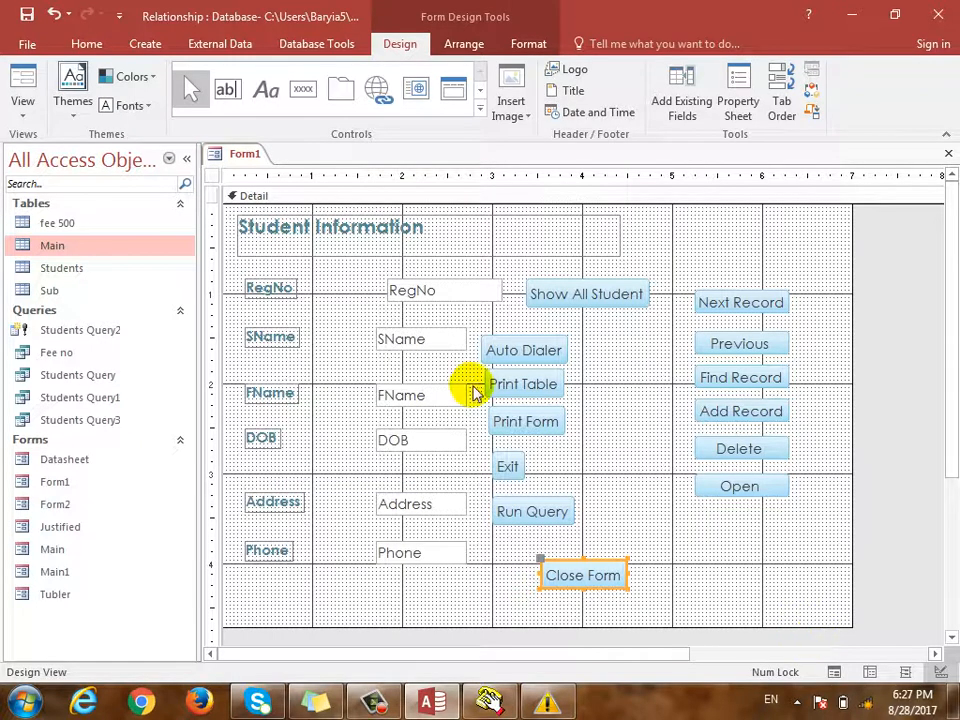
{"action": "left_click_drag", "start_coordinate": [611, 561], "coordinate": [810, 572]}
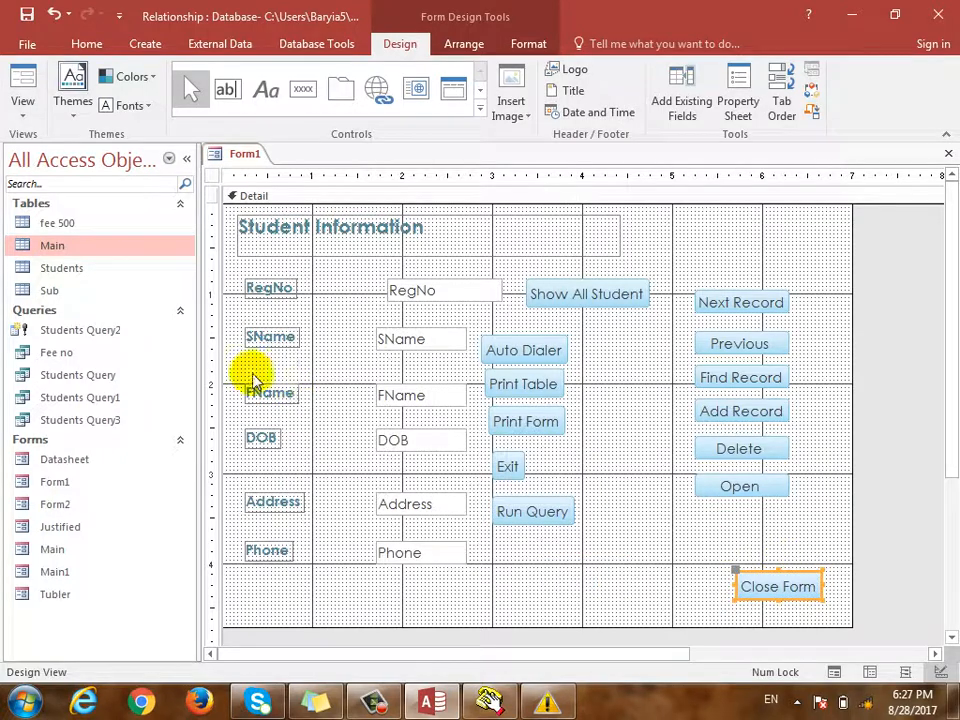
- Test the anchored Close Form button in Form View by shrinking and enlarging the window, and return to the maximized Design View
{"action": "left_click", "coordinate": [22, 118]}
{"action": "left_click", "coordinate": [40, 143]}
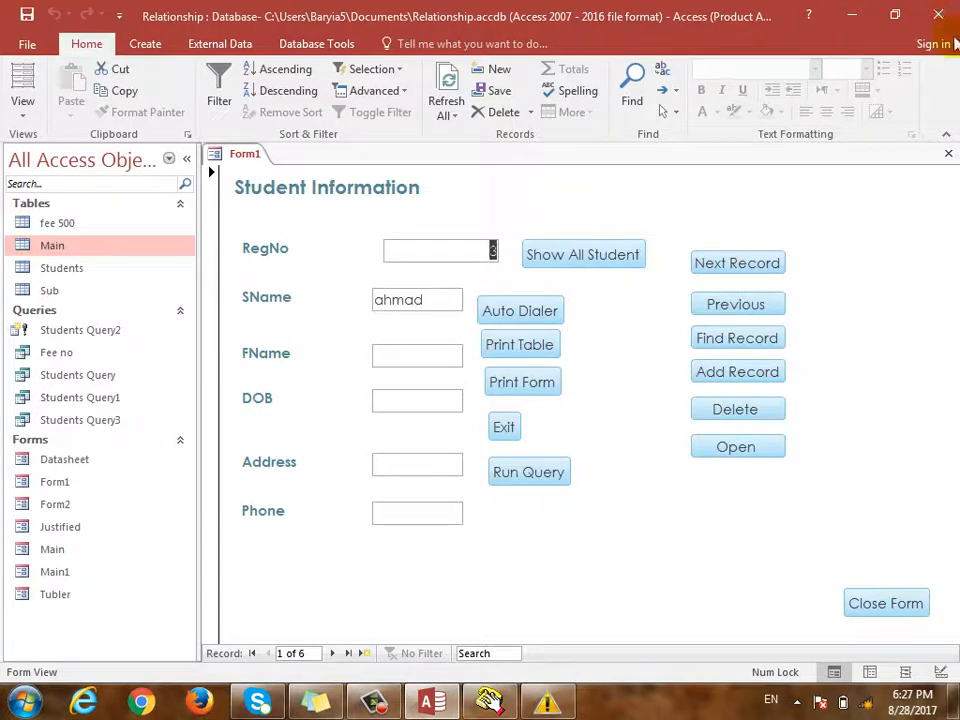
{"action": "left_click", "coordinate": [895, 14]}
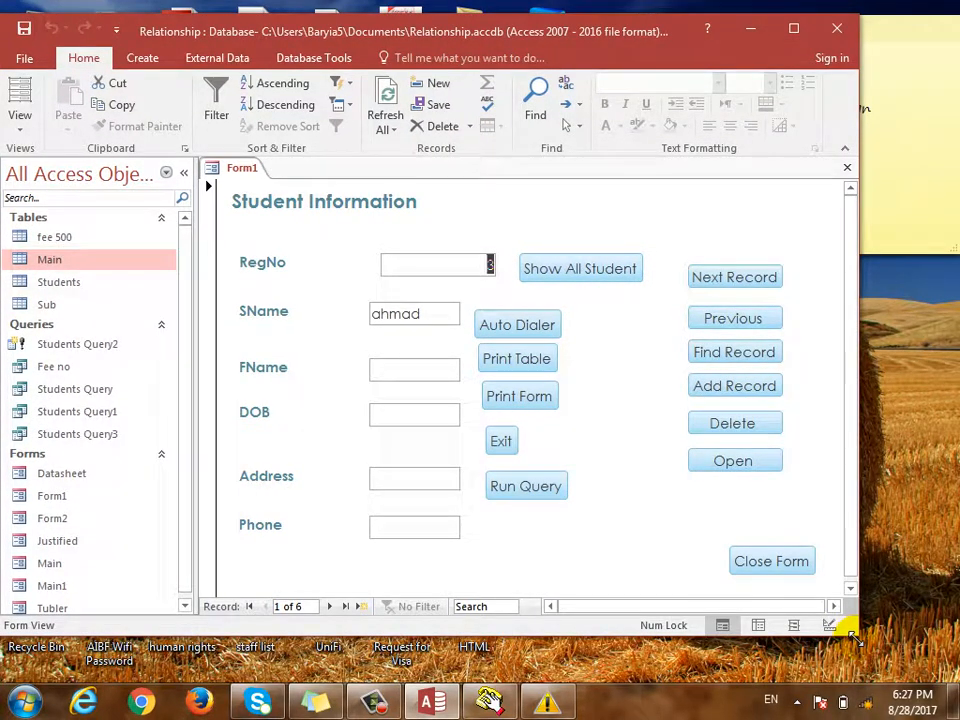
{"action": "left_click_drag", "start_coordinate": [848, 630], "coordinate": [867, 619]}
{"action": "mouse_move", "coordinate": [857, 494]}
{"action": "left_mouse_down"}
{"action": "mouse_move", "coordinate": [853, 544]}
{"action": "mouse_move", "coordinate": [859, 471]}
{"action": "left_mouse_up"}
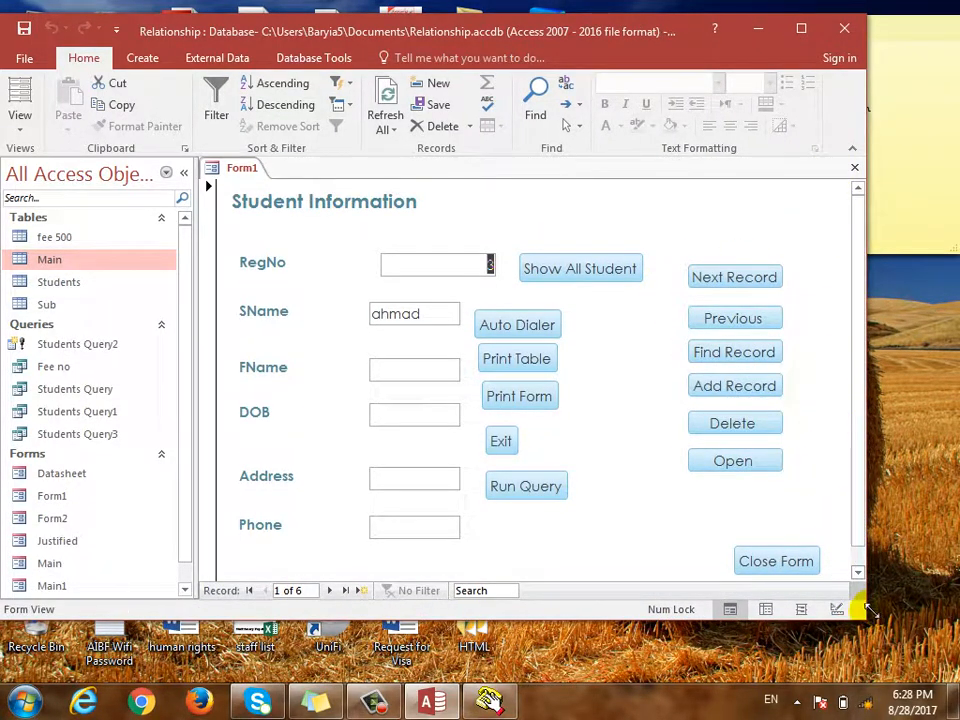
{"action": "left_click_drag", "start_coordinate": [866, 619], "coordinate": [940, 677]}
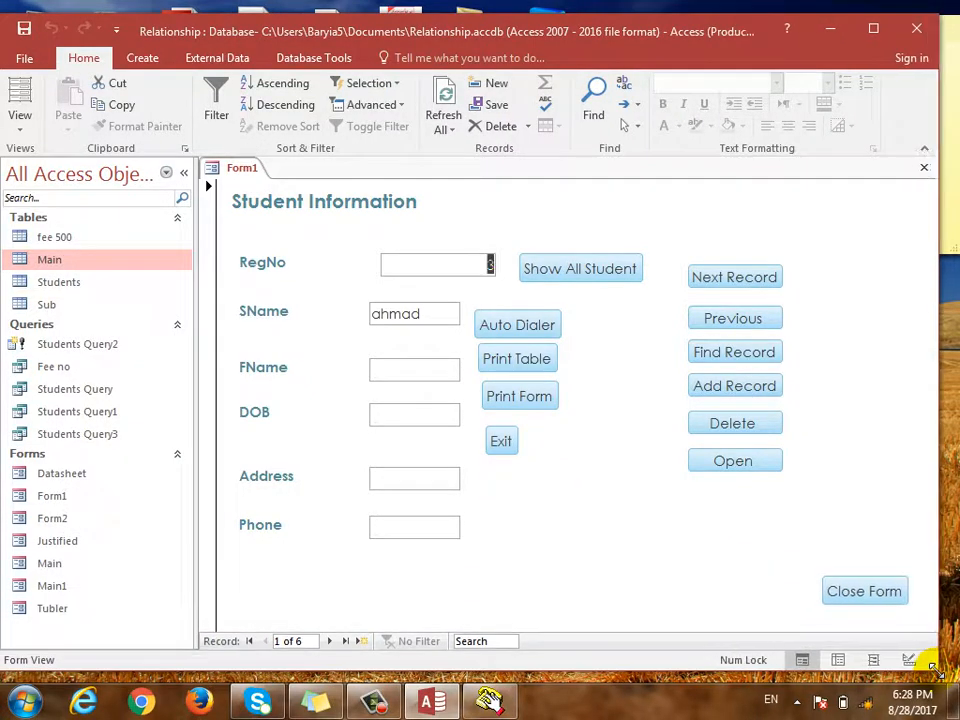
{"action": "left_click", "coordinate": [871, 38]}
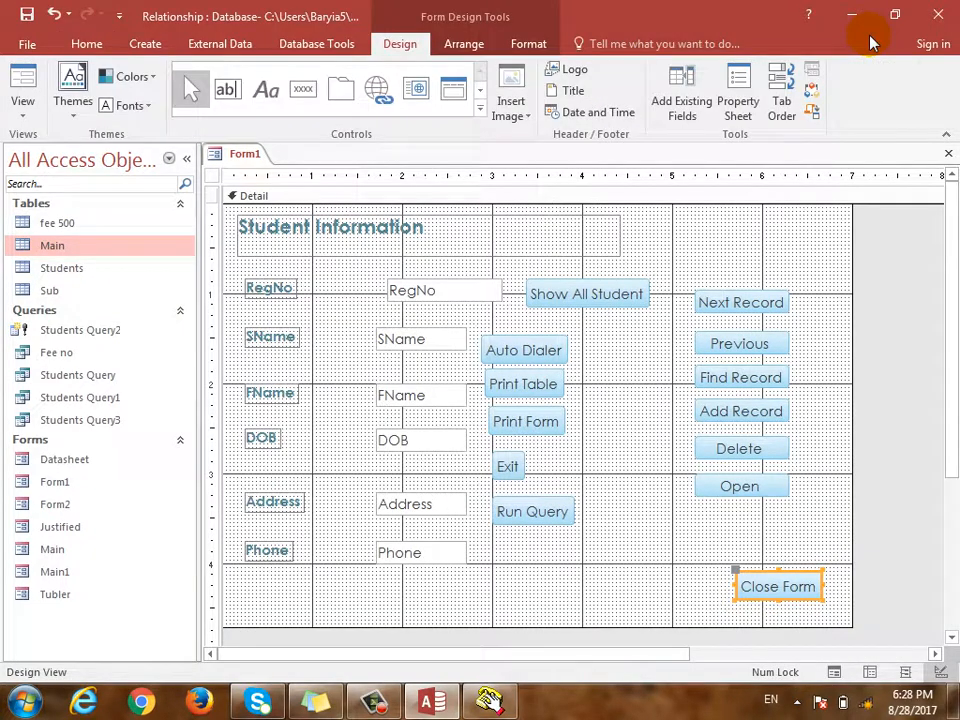
- Set the fill color of the Close Form button to a medium blue
{"action": "right_click", "coordinate": [805, 579]}
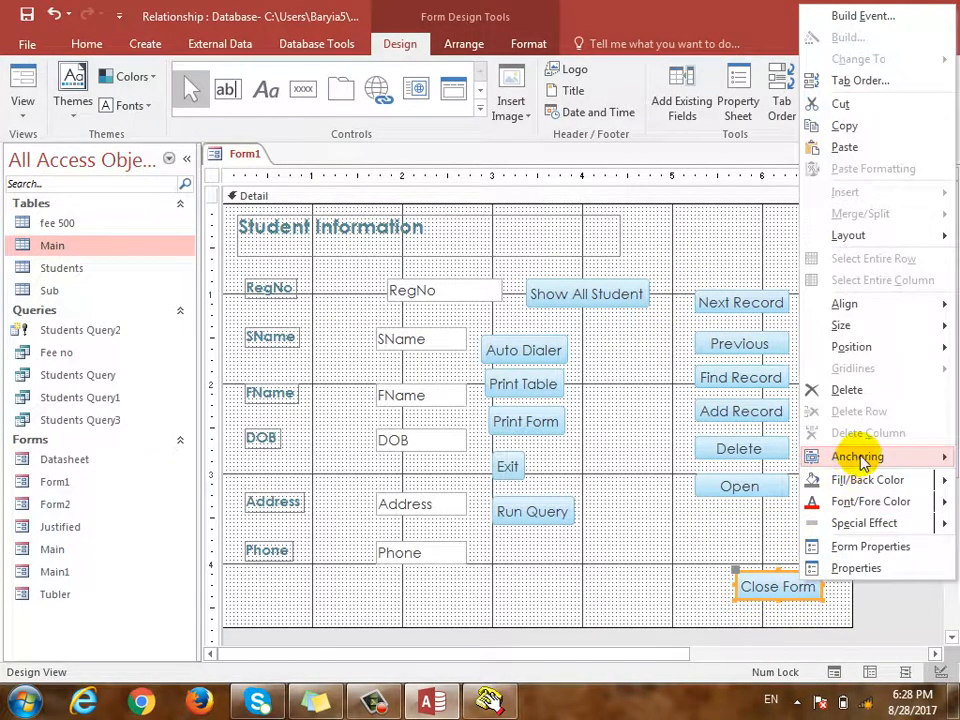
{"action": "mouse_move", "coordinate": [875, 487]}
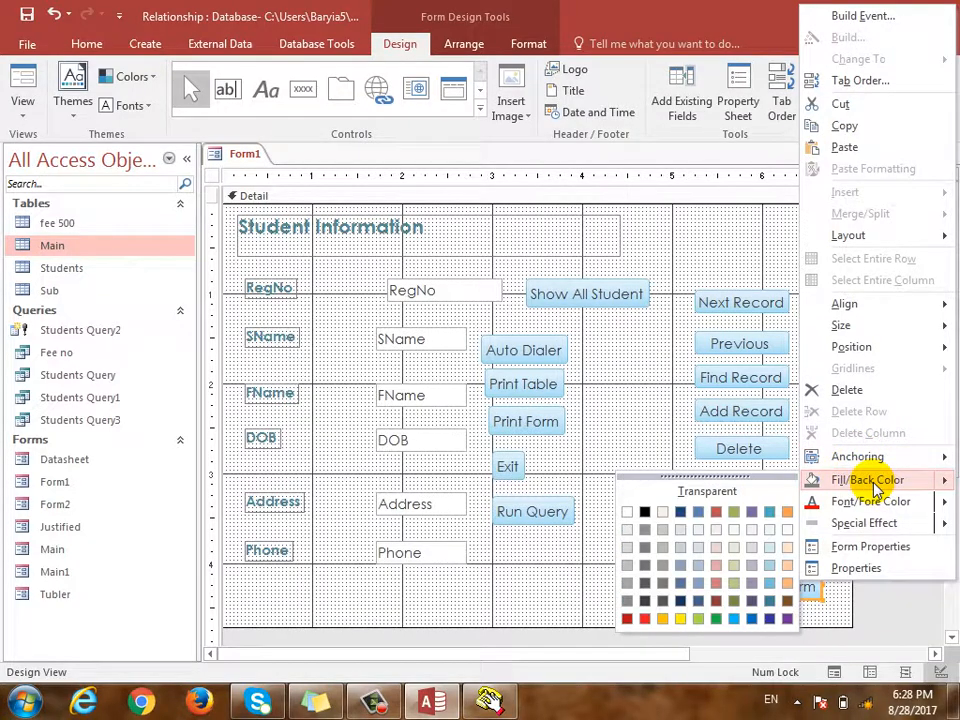
{"action": "left_click", "coordinate": [712, 580]}
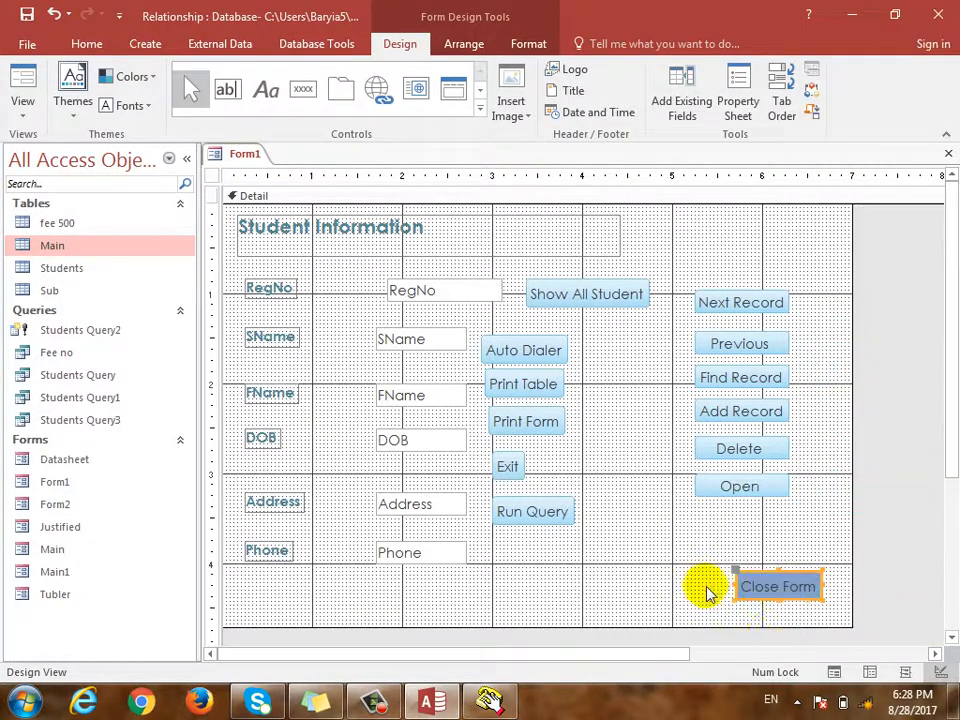
{"action": "right_click", "coordinate": [806, 574]}
{"action": "mouse_move", "coordinate": [757, 610]}
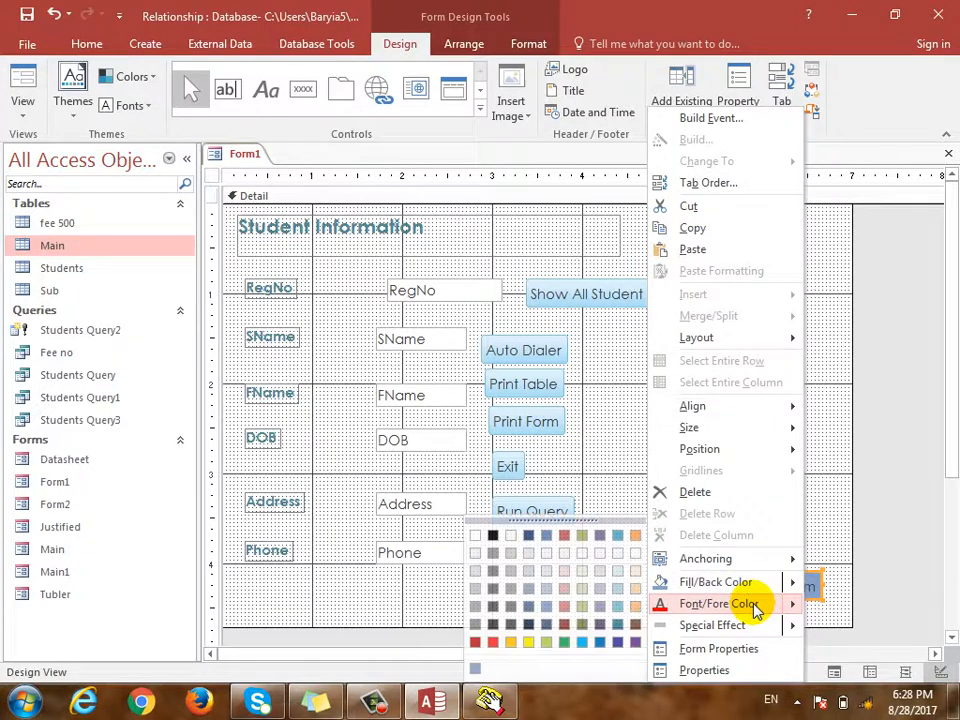
{"action": "mouse_move", "coordinate": [739, 627]}
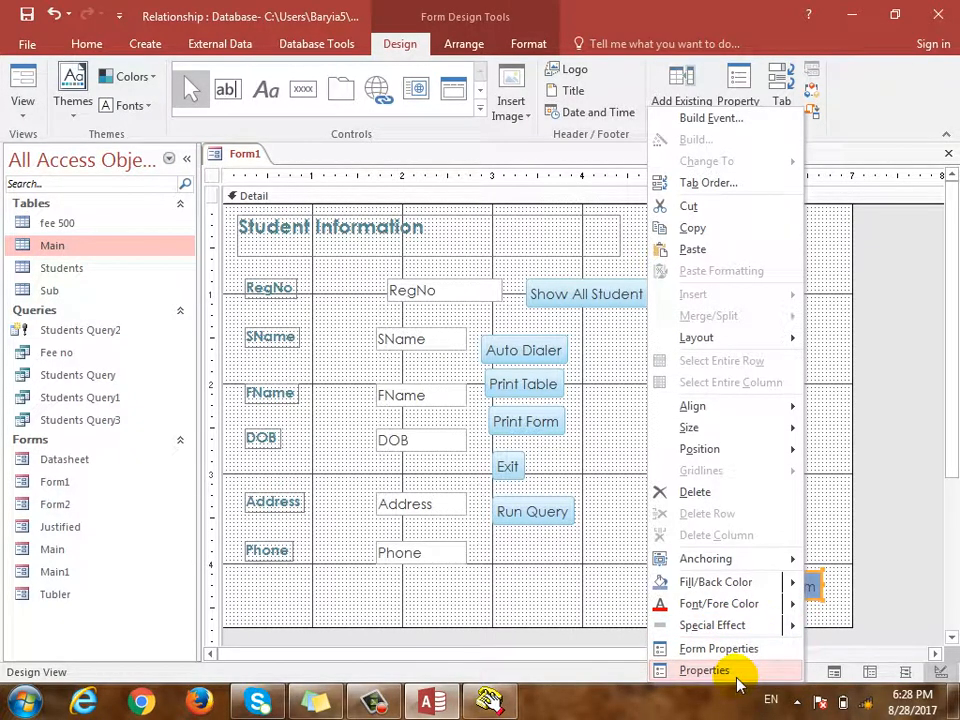
- Move the five buttons from Auto Dialer to Run Query together to just beneath the Show All Student button
{"action": "left_click", "coordinate": [842, 431]}
{"action": "left_click_drag", "start_coordinate": [562, 547], "coordinate": [559, 321]}
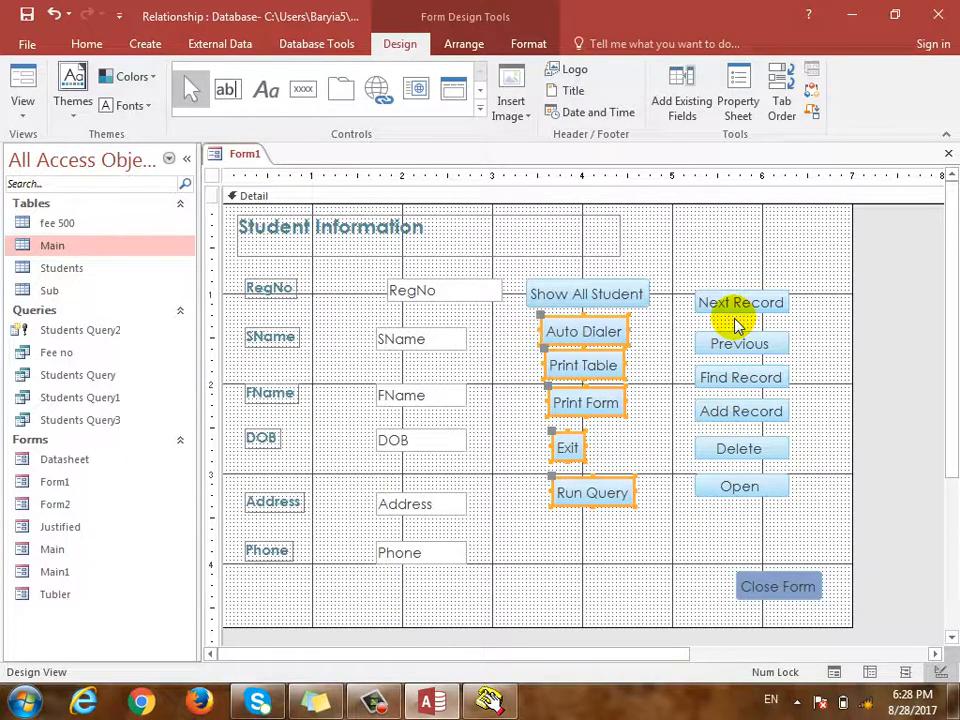
- Draw a rectangle around the six buttons from Next Record to Open and display the form in Form View
{"action": "left_click", "coordinate": [480, 114]}
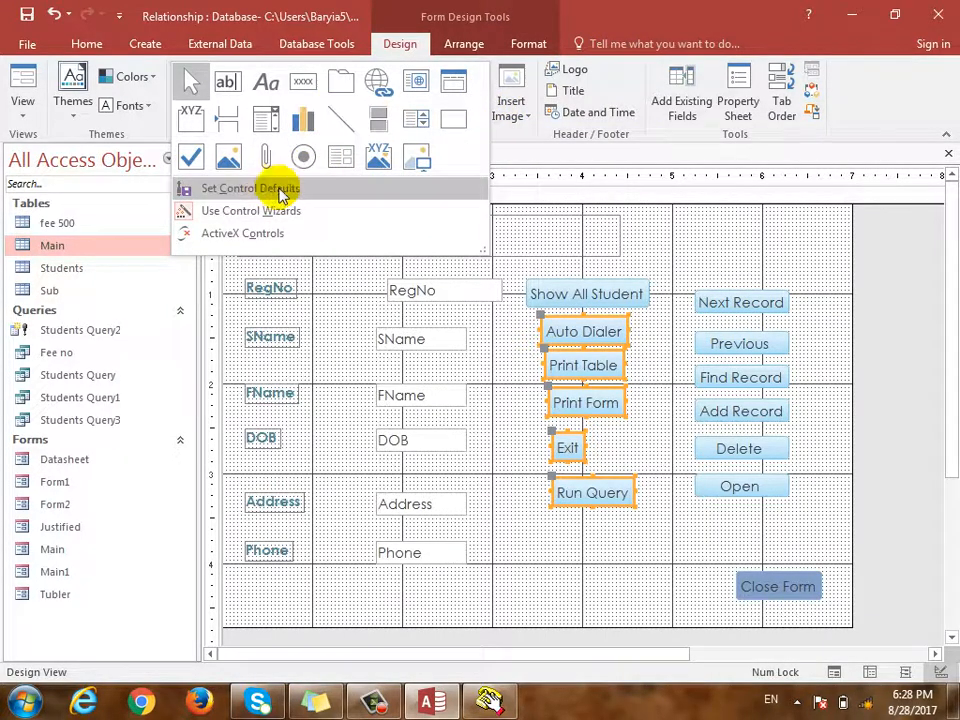
{"action": "left_click", "coordinate": [455, 119]}
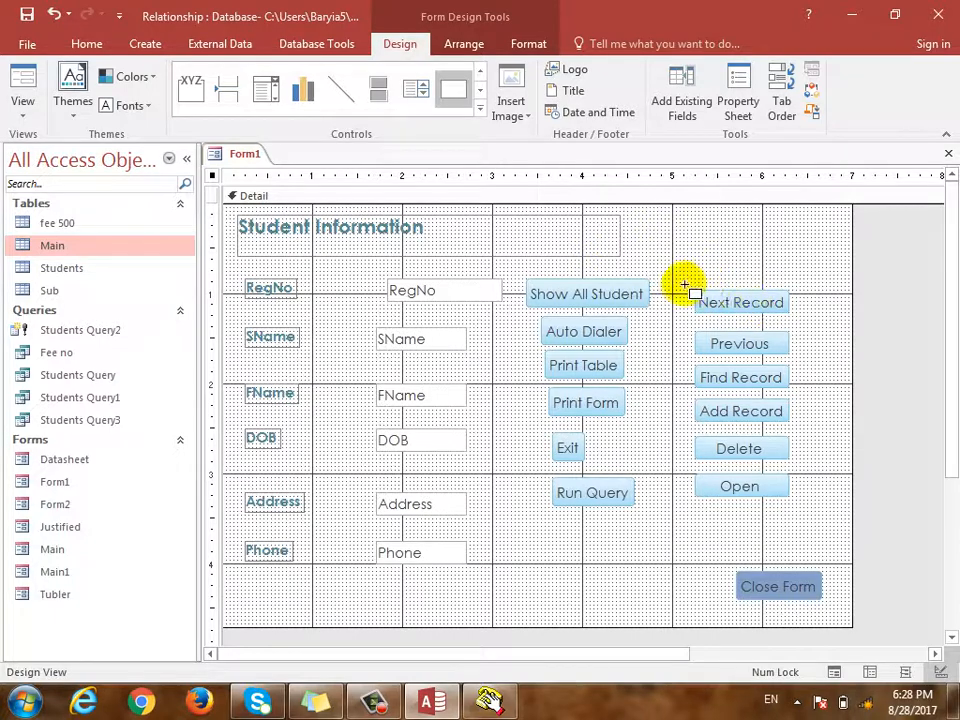
{"action": "left_click_drag", "start_coordinate": [680, 288], "coordinate": [805, 512]}
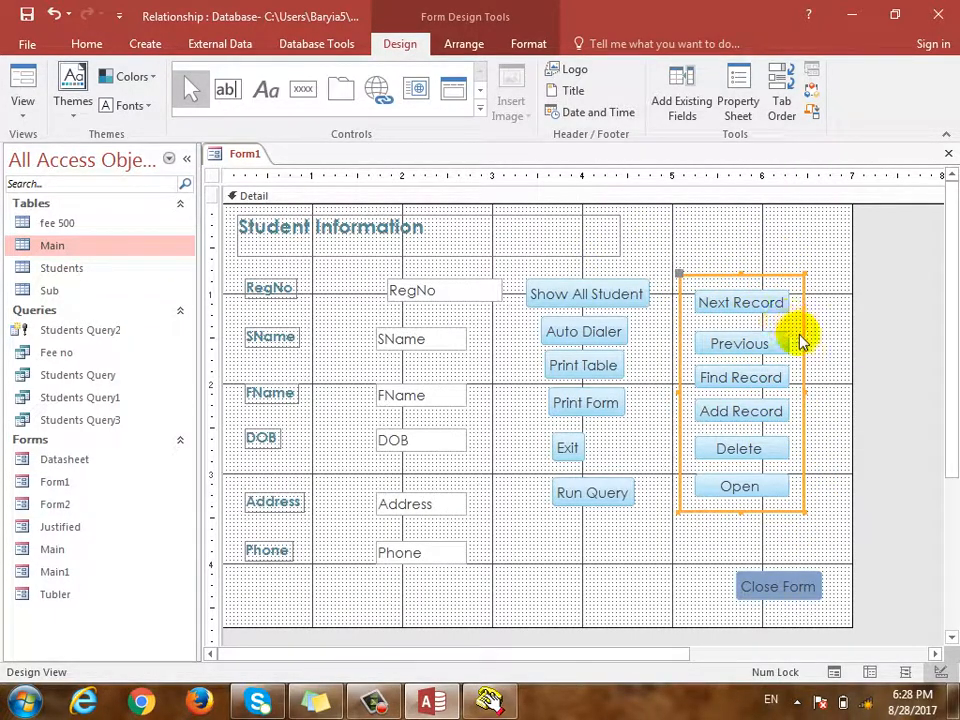
{"action": "left_click", "coordinate": [818, 357]}
{"action": "left_click", "coordinate": [22, 105]}
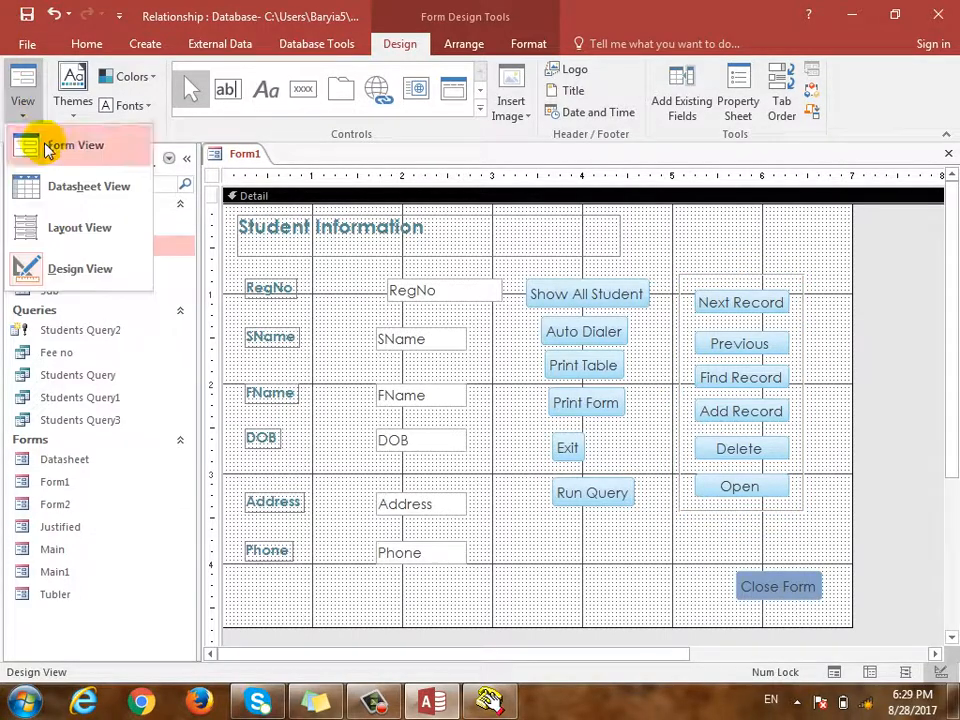
{"action": "left_click", "coordinate": [45, 146]}
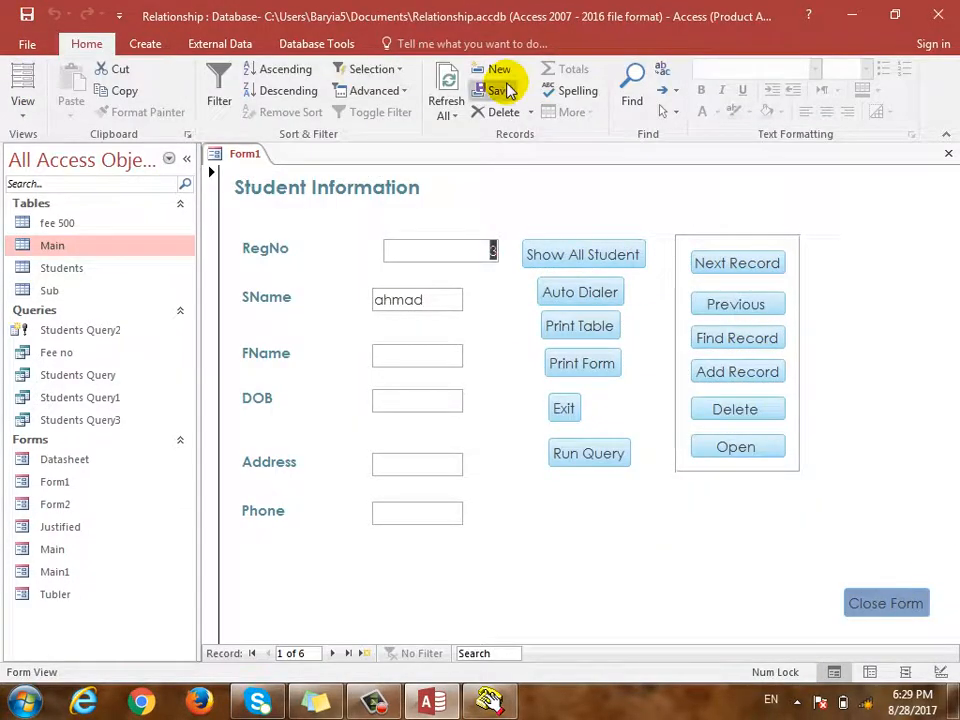